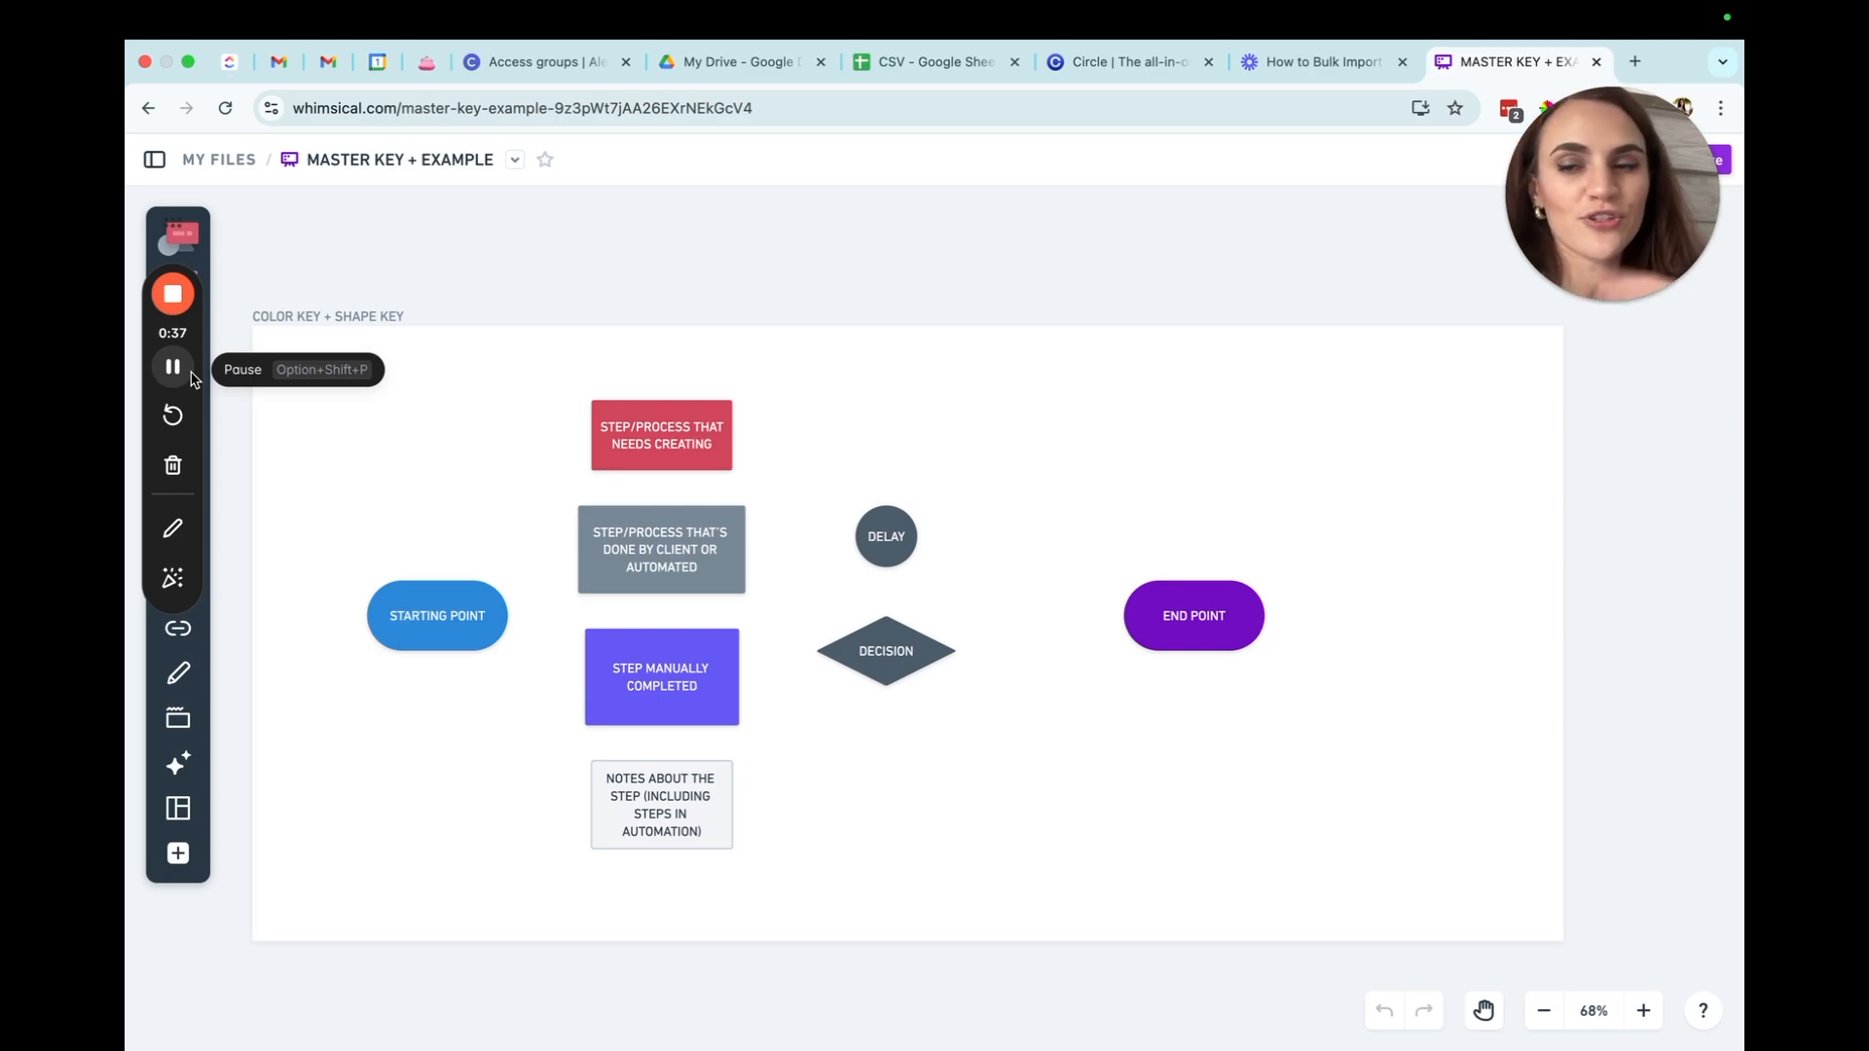
drag(178, 252, 1657, 386)
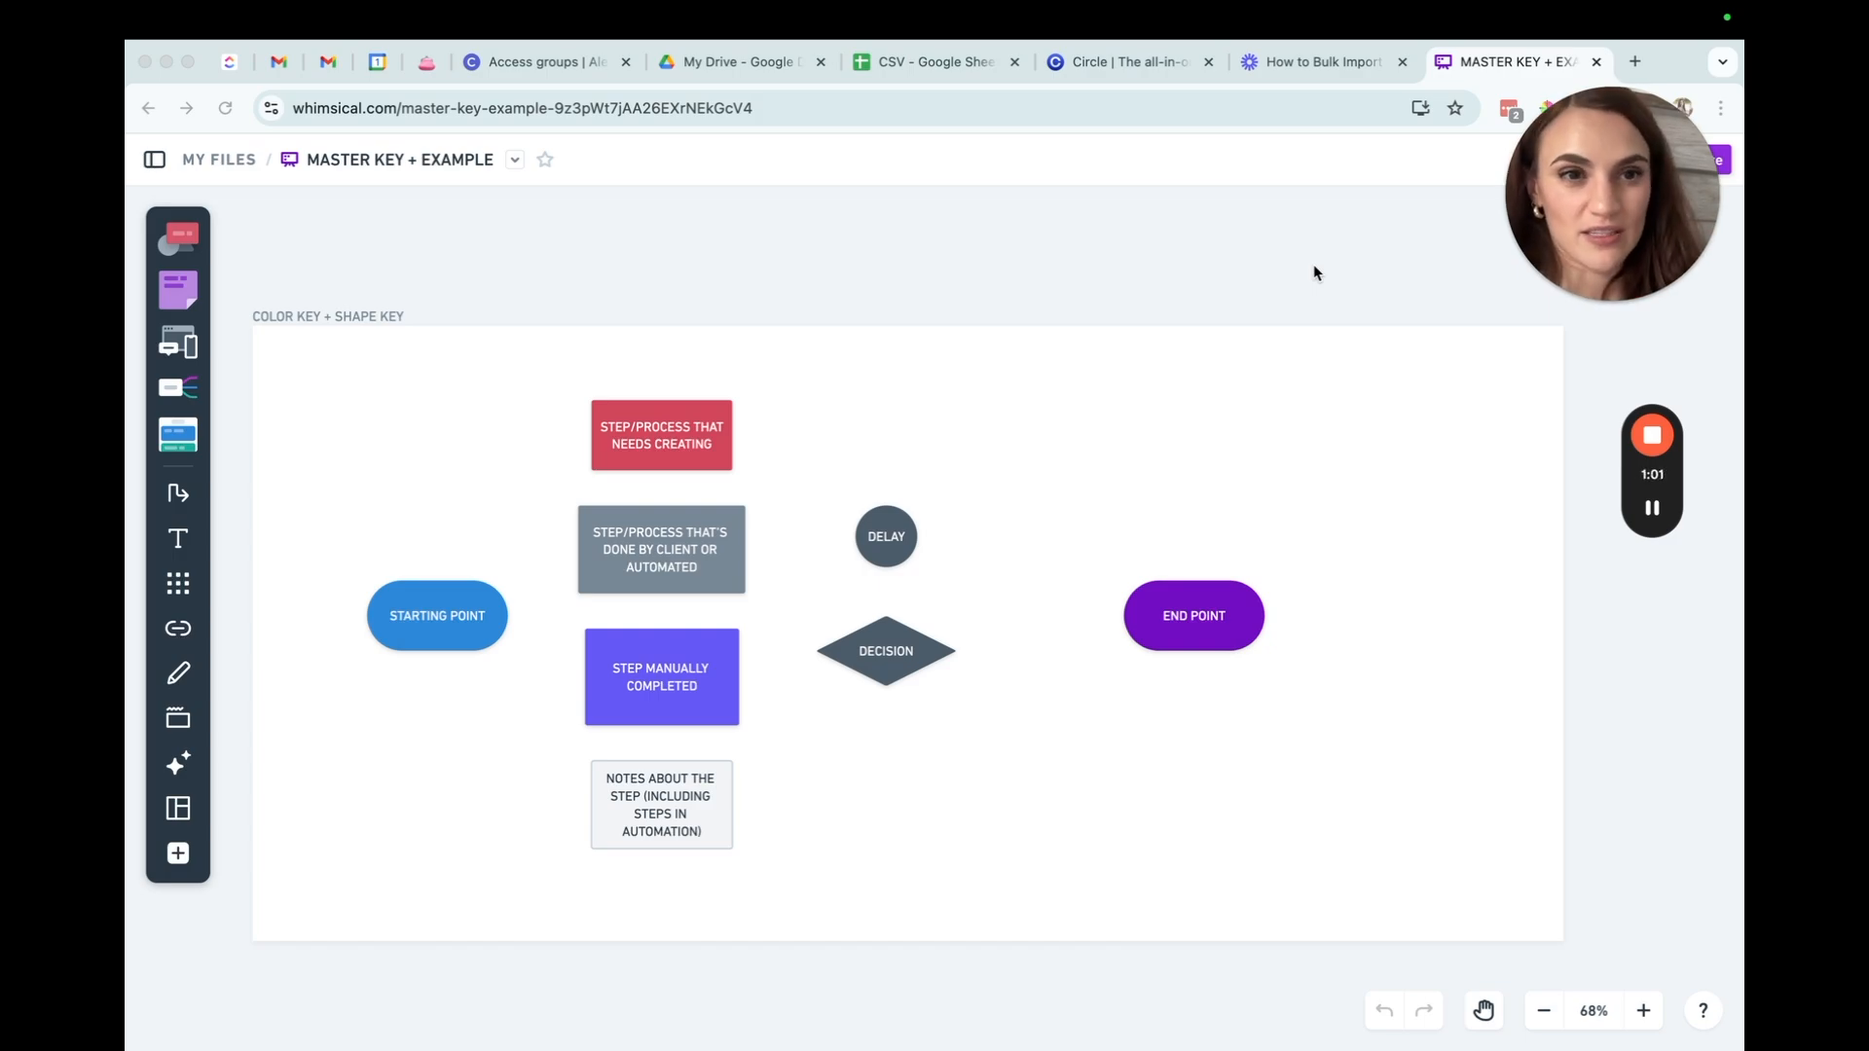
scroll(1313, 266, left, 2)
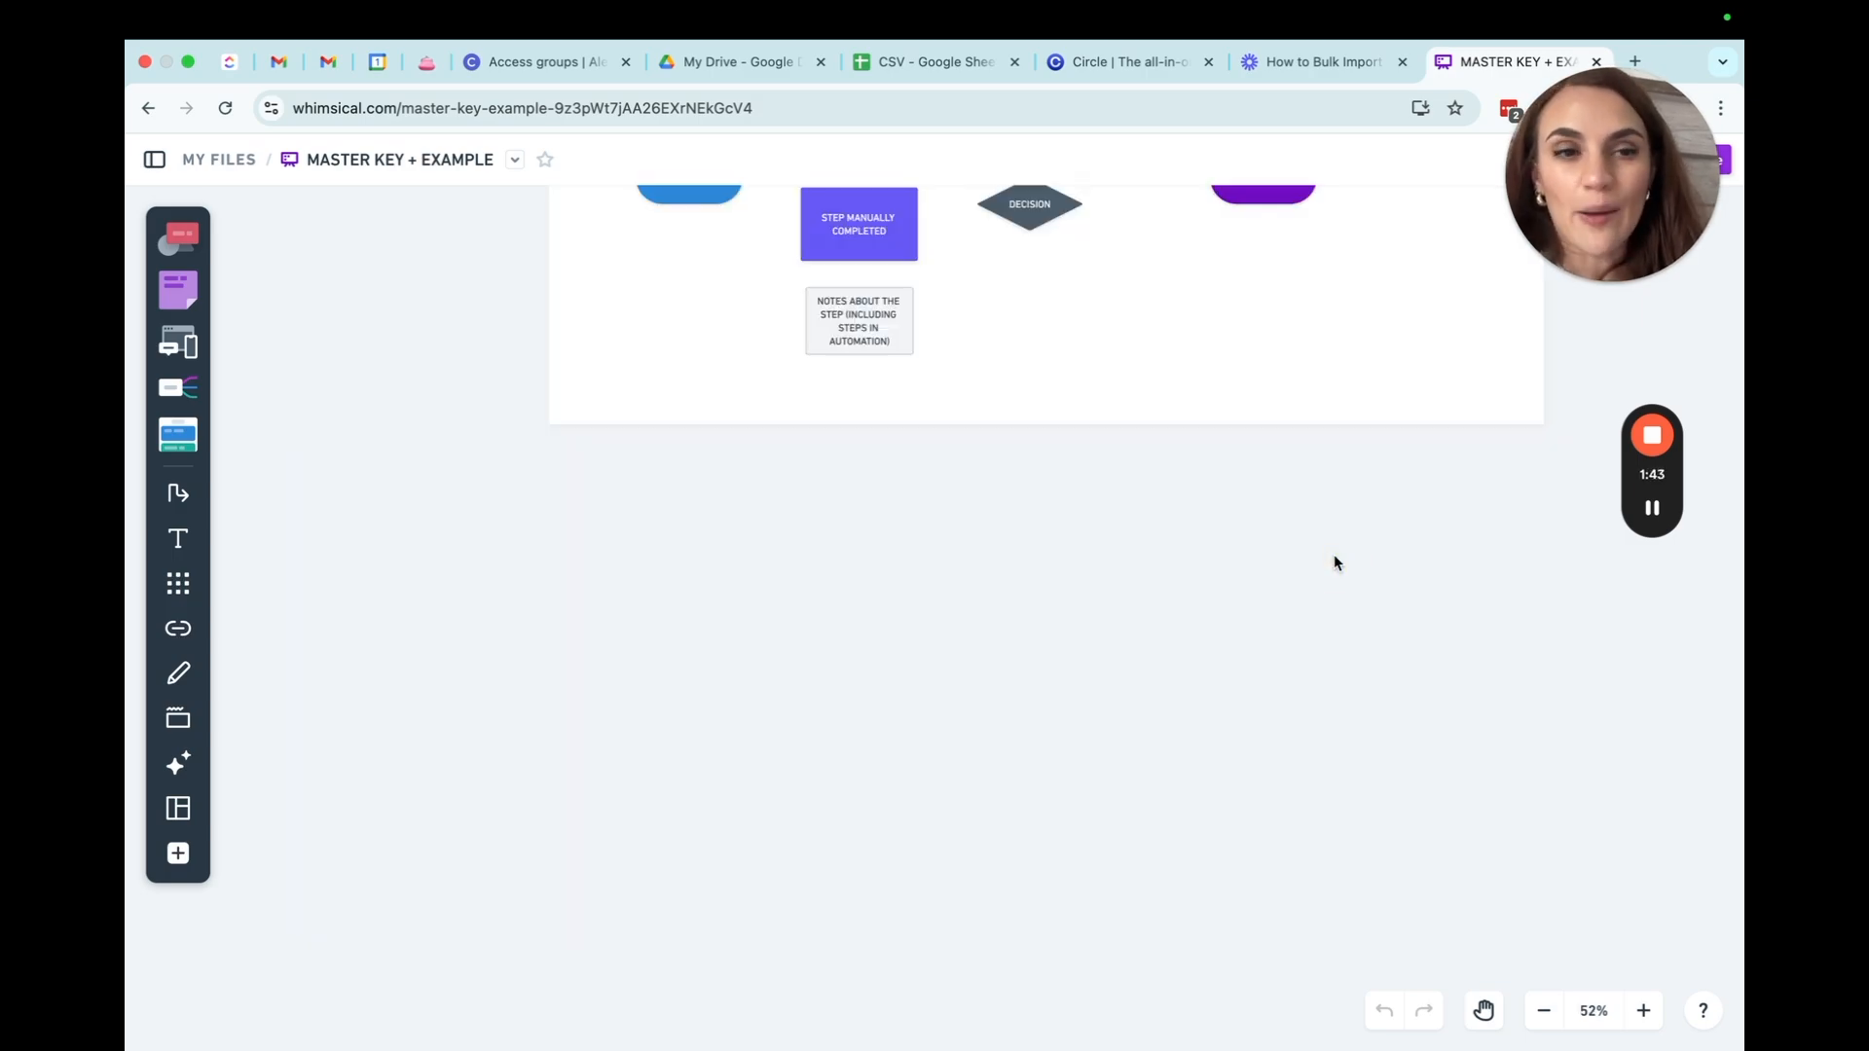
scroll(1334, 559, up, 5)
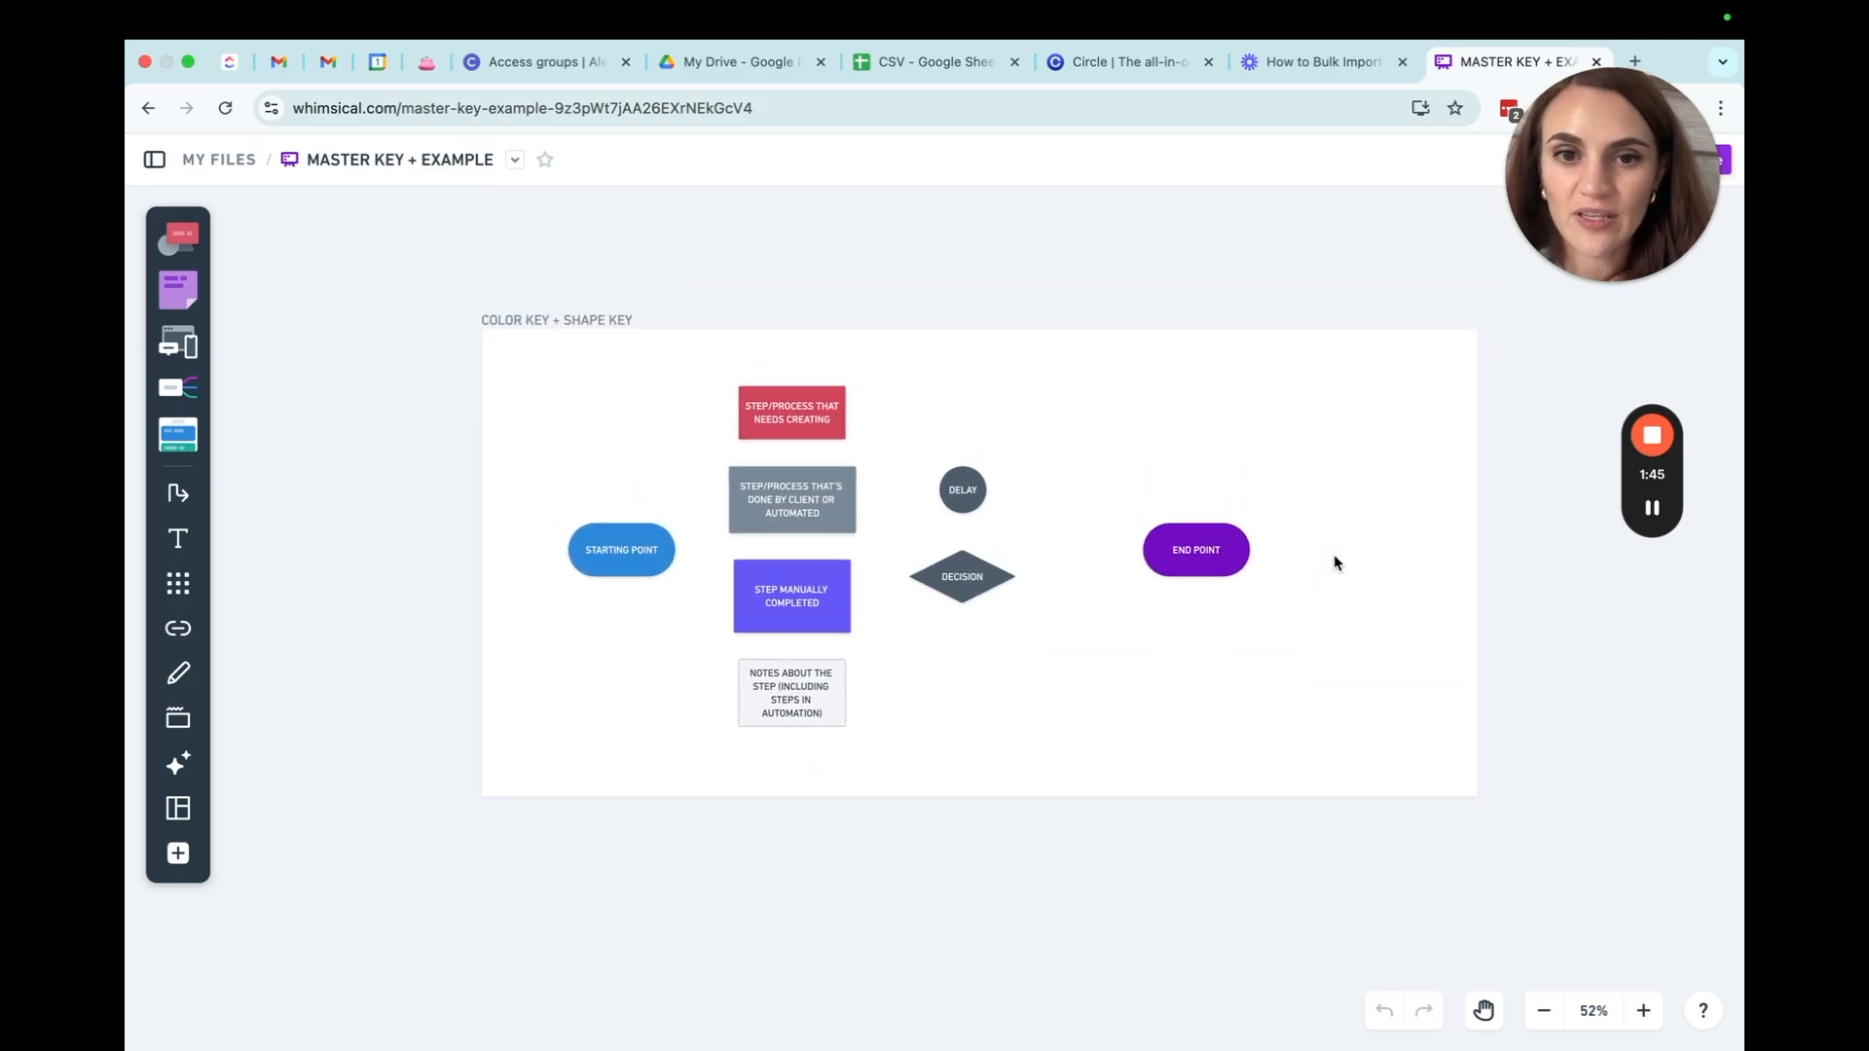
scroll(1333, 556, down, 3)
scroll(1334, 556, up, 3)
scroll(1334, 555, down, 1)
scroll(1334, 555, left, 1)
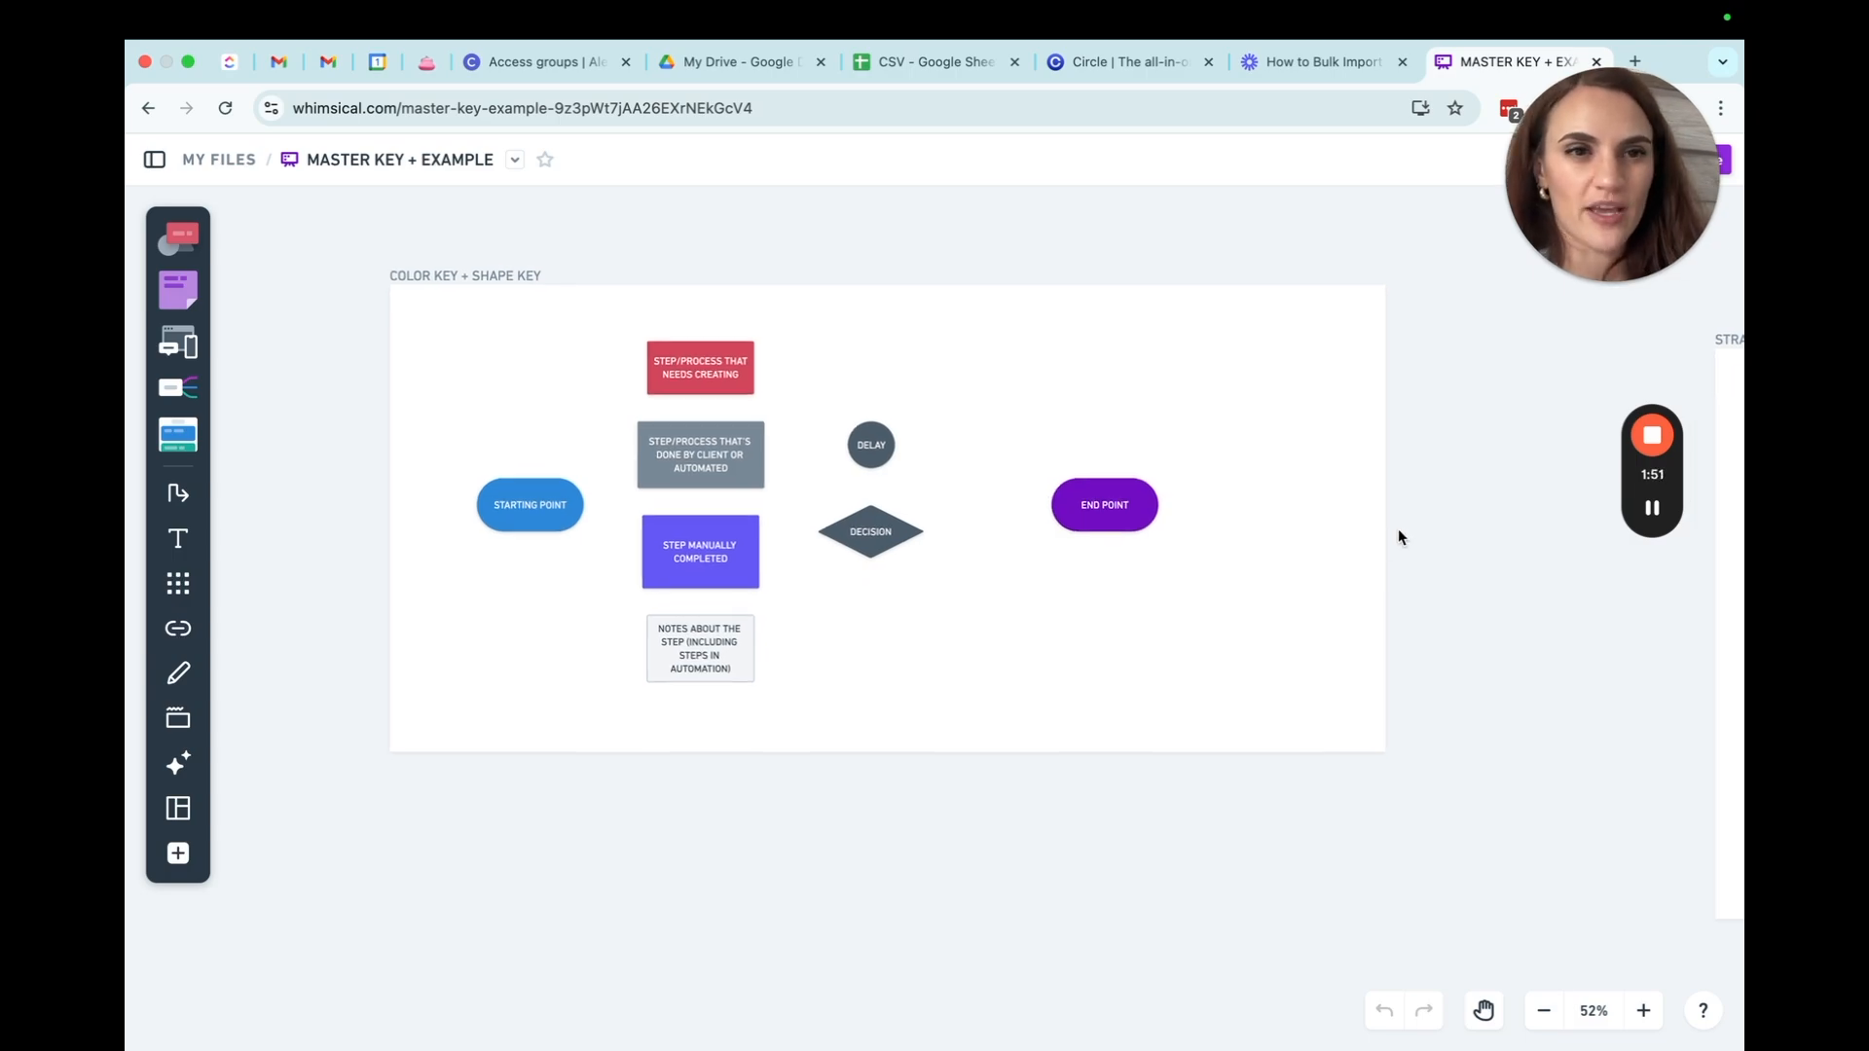
click(1481, 543)
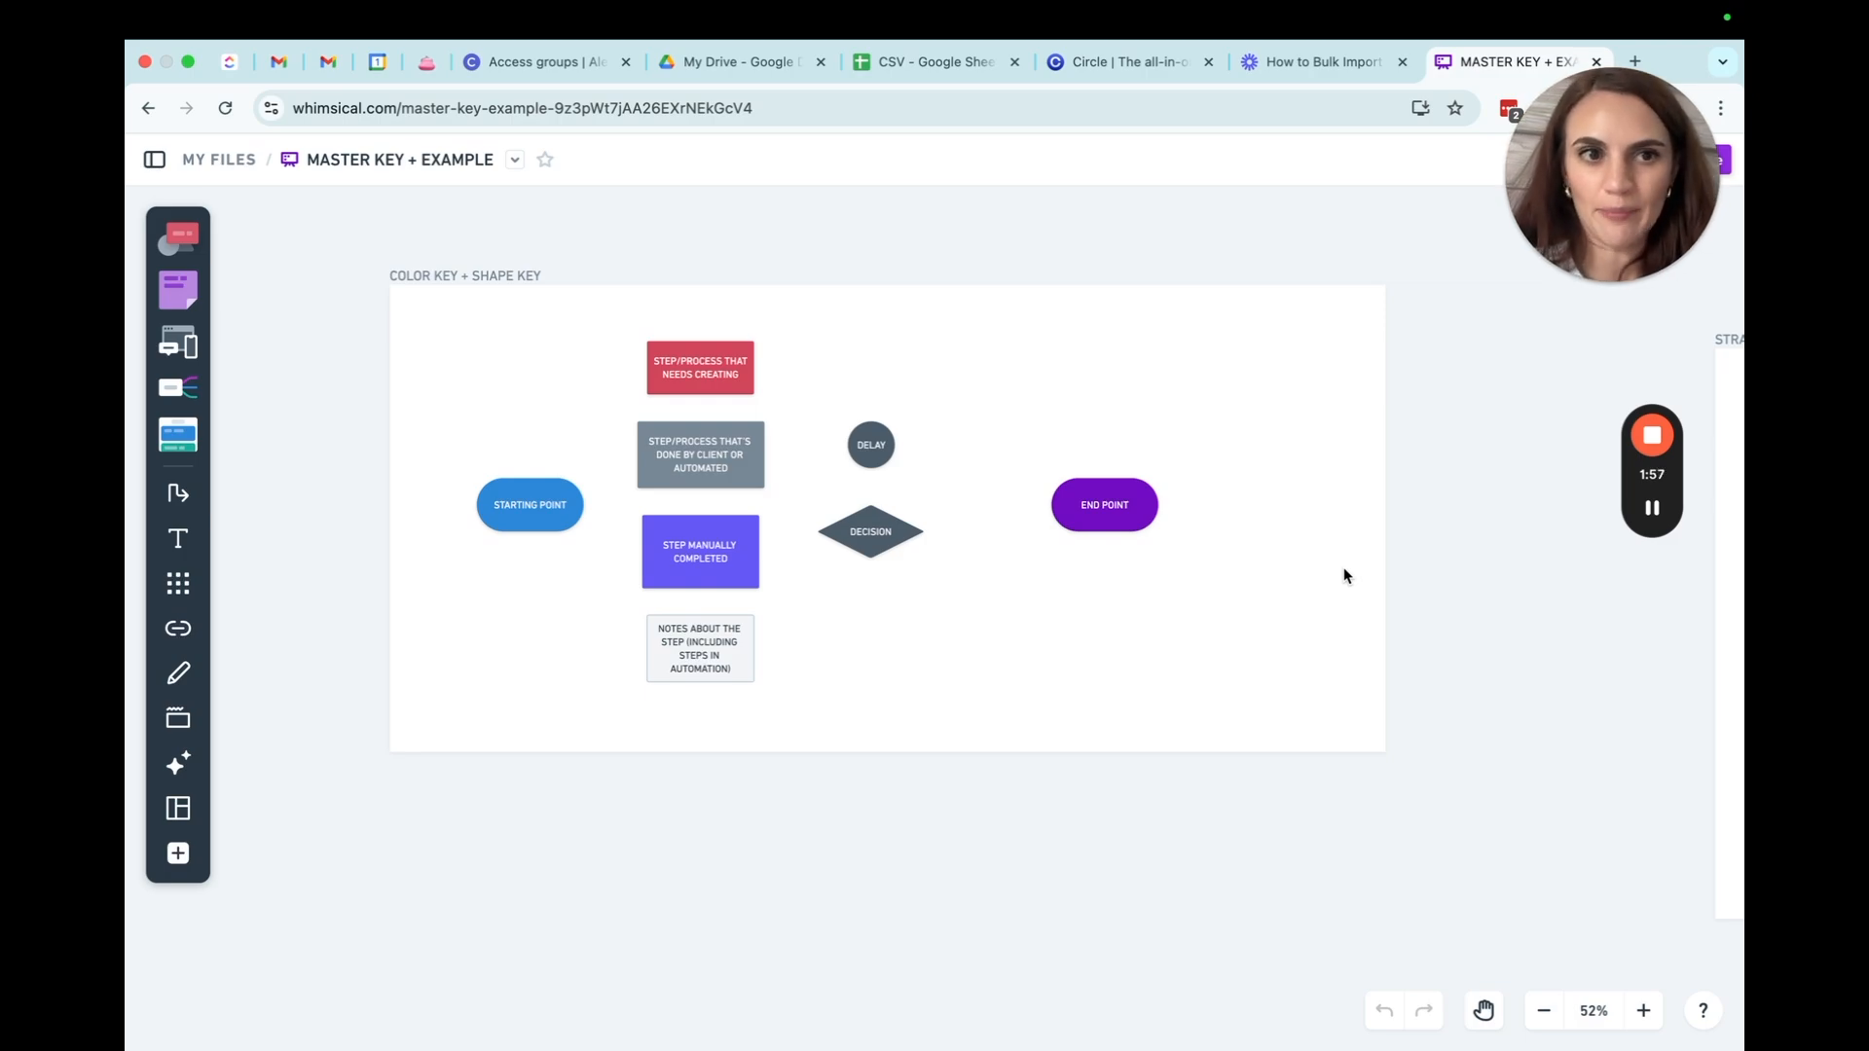
Draw a connector from the Starting Point shape to the grey client-or-automated step box and delete it again.
click(554, 495)
drag(619, 505, 668, 451)
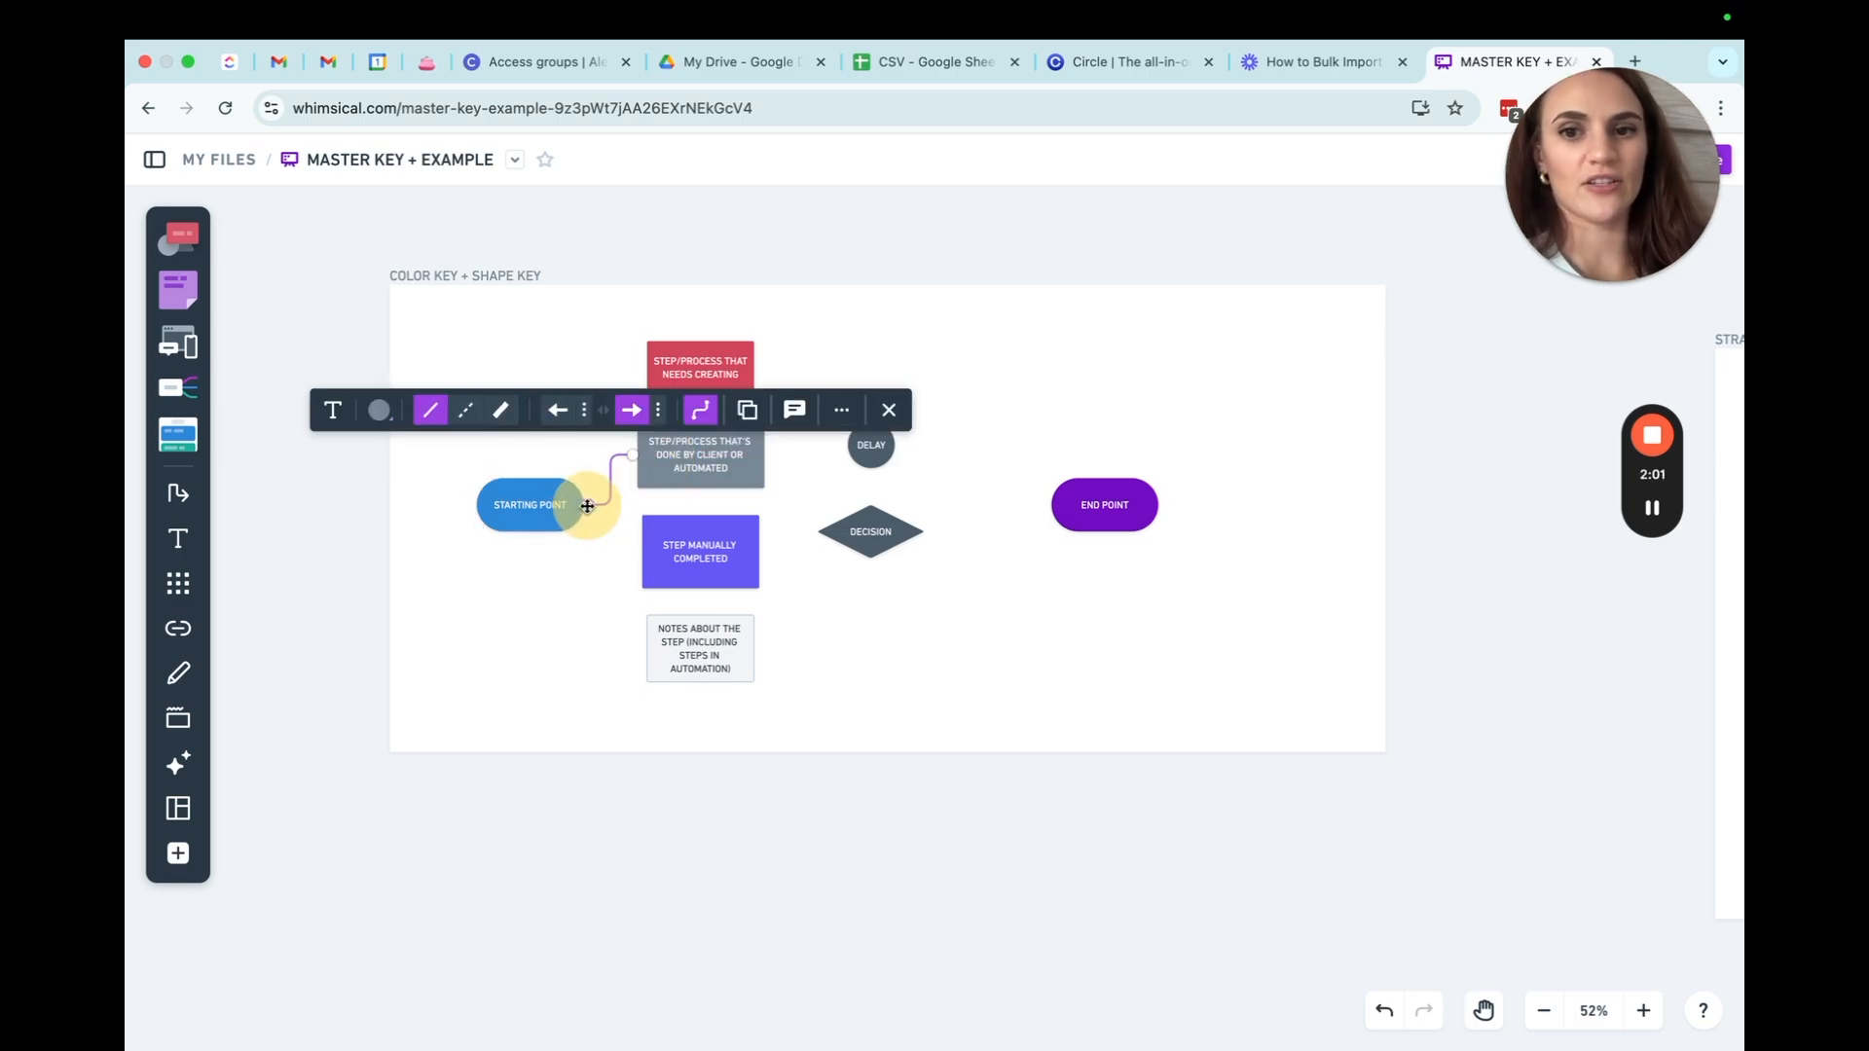
click(548, 504)
click(613, 574)
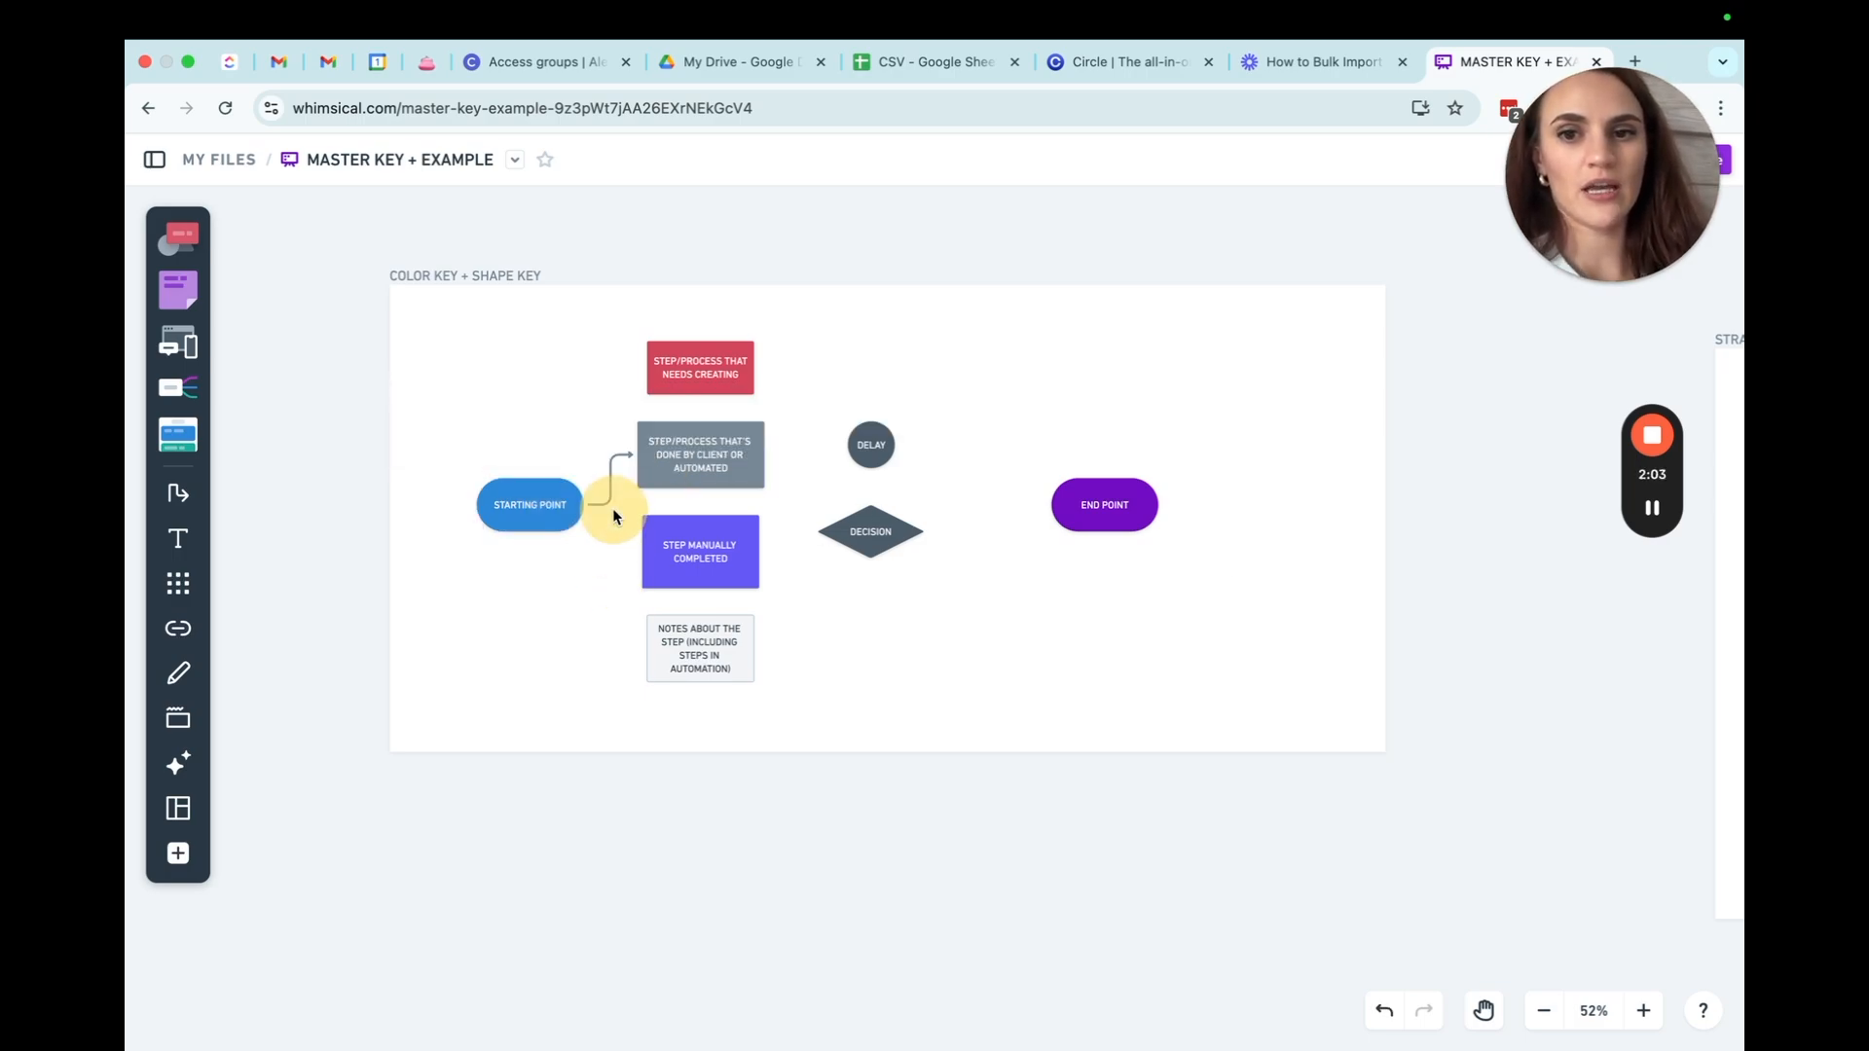
drag(611, 463, 605, 562)
key(BackSpace)
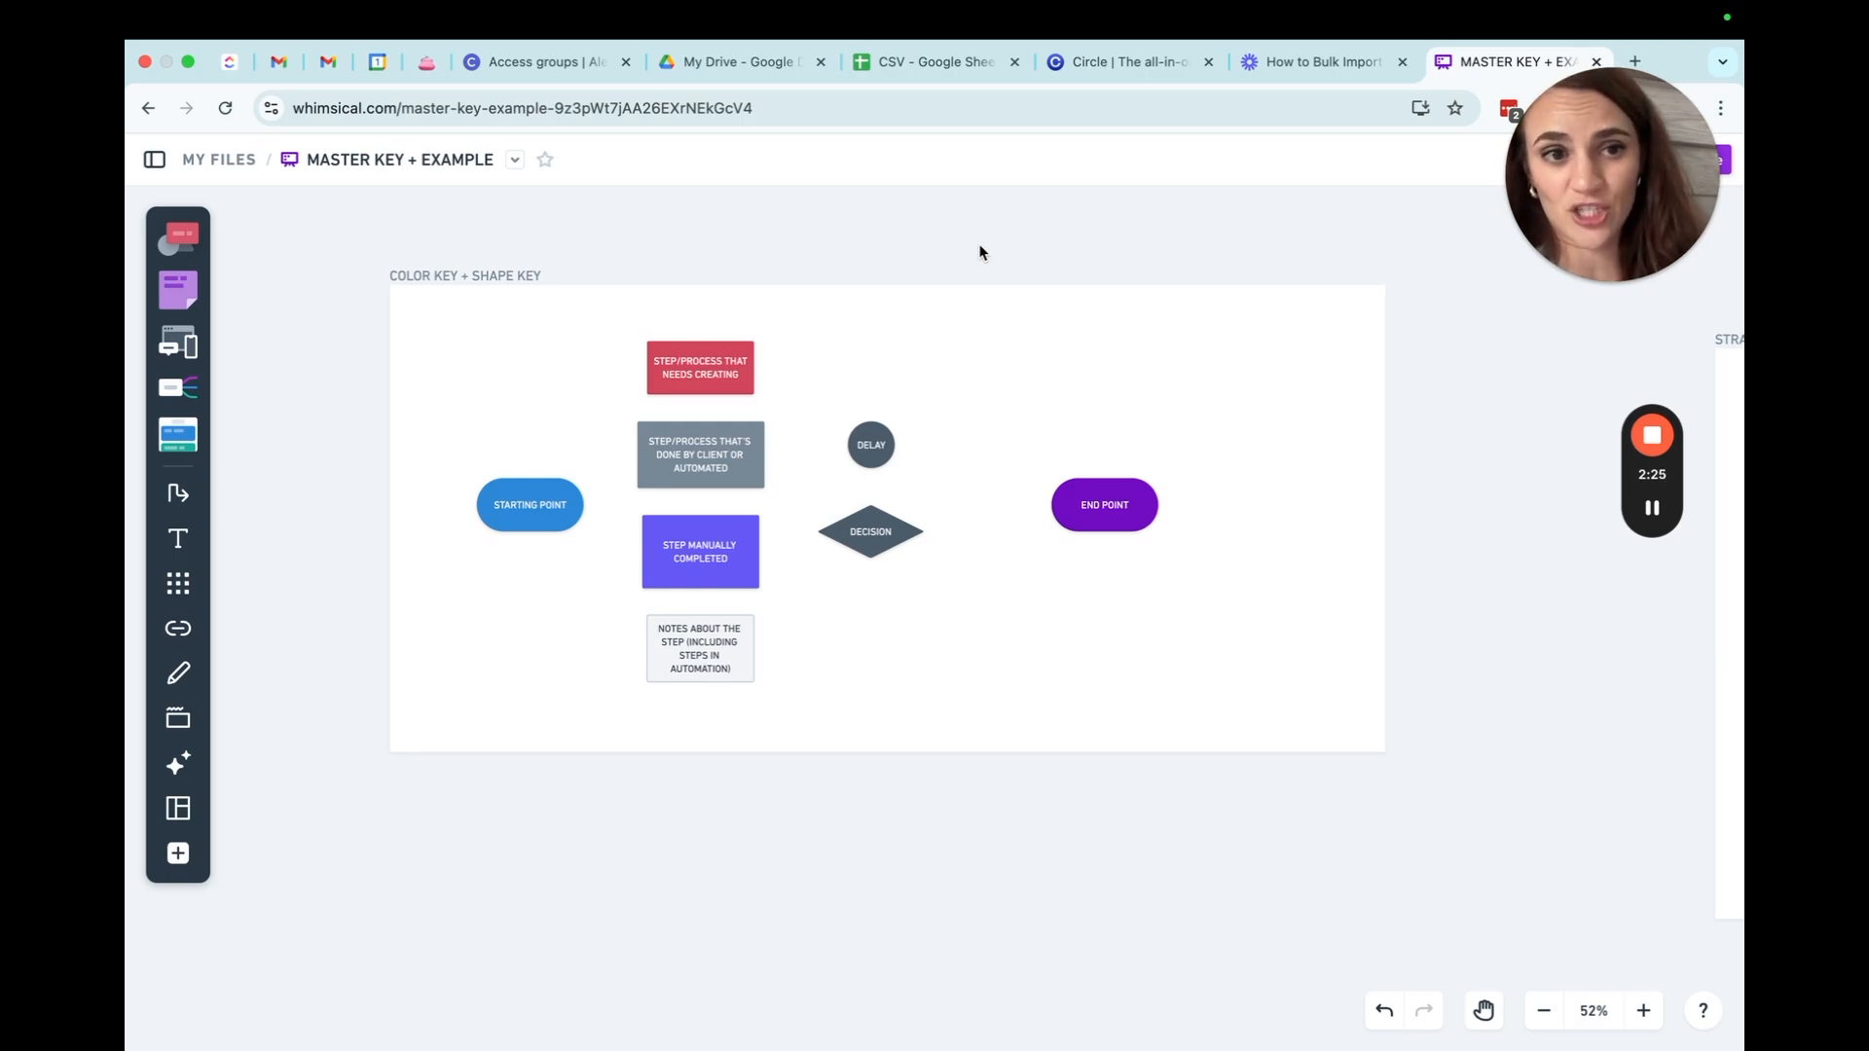
Try placing an empty purple sticky note near the title of the Color Key + Shape Key section.
click(178, 289)
click(358, 223)
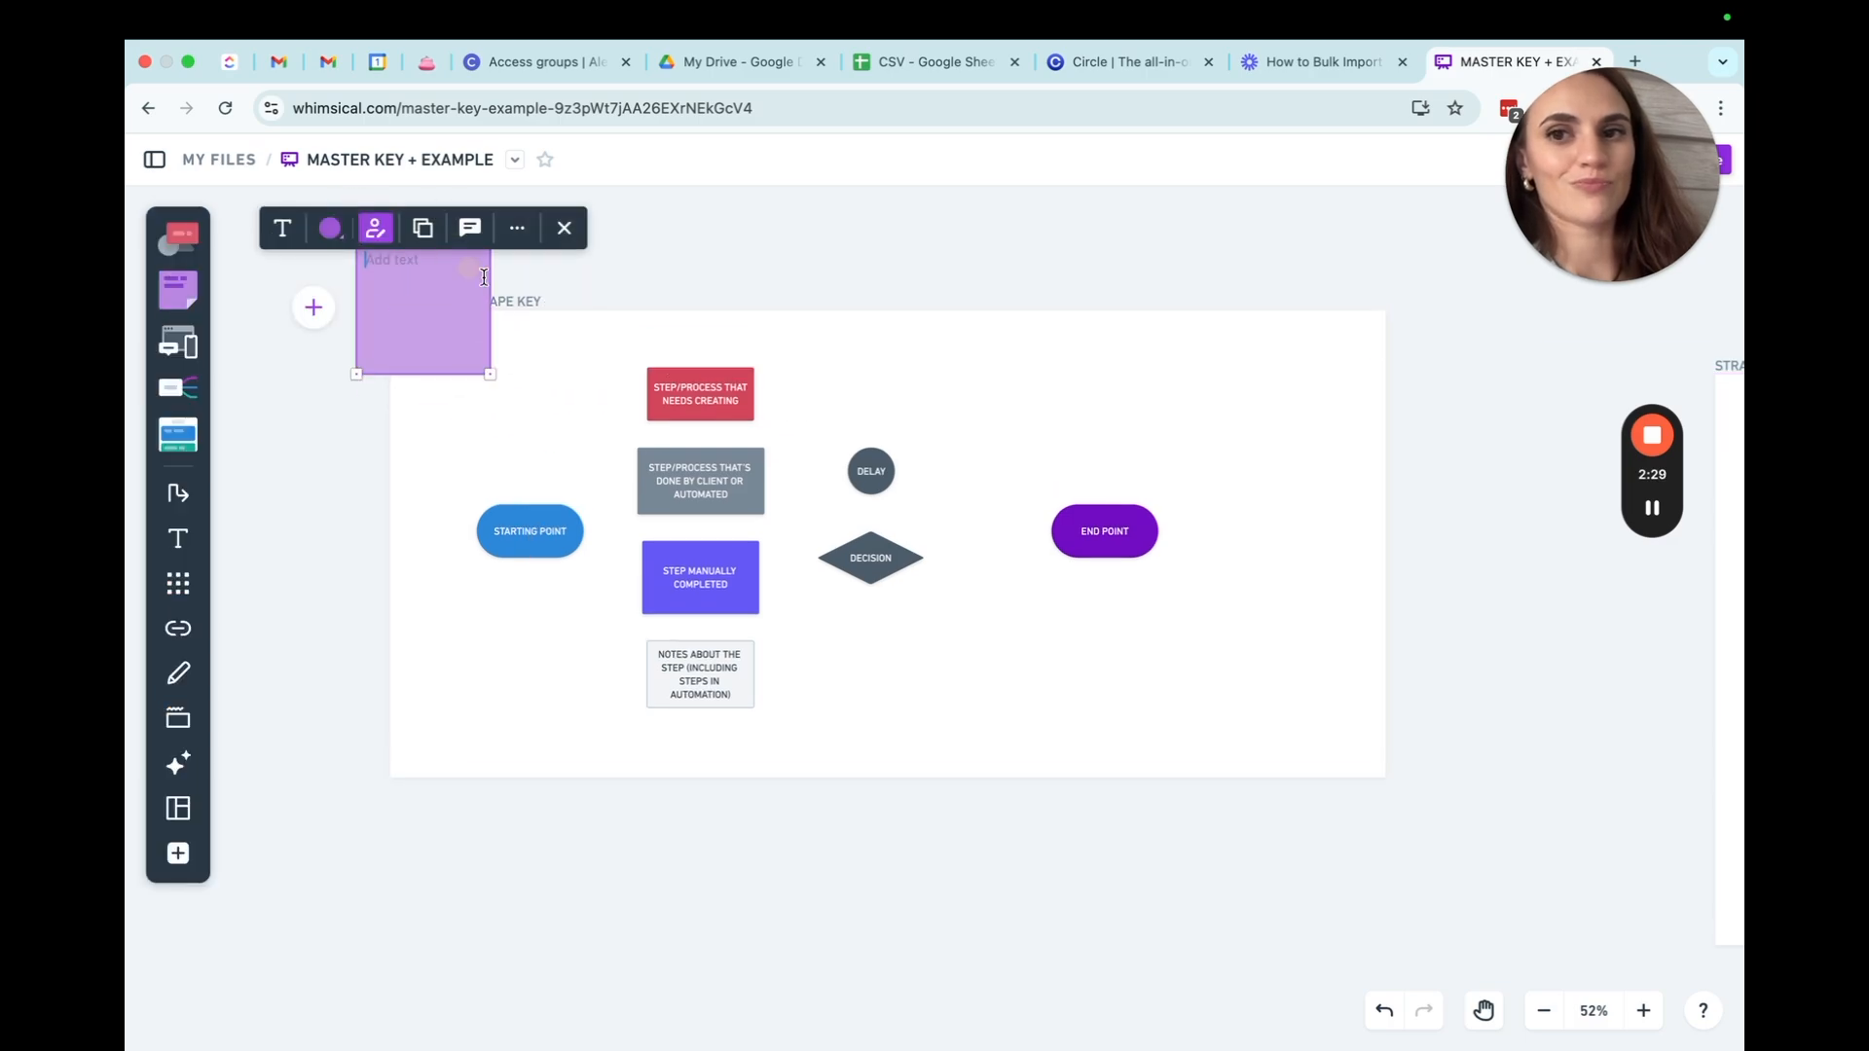
click(313, 451)
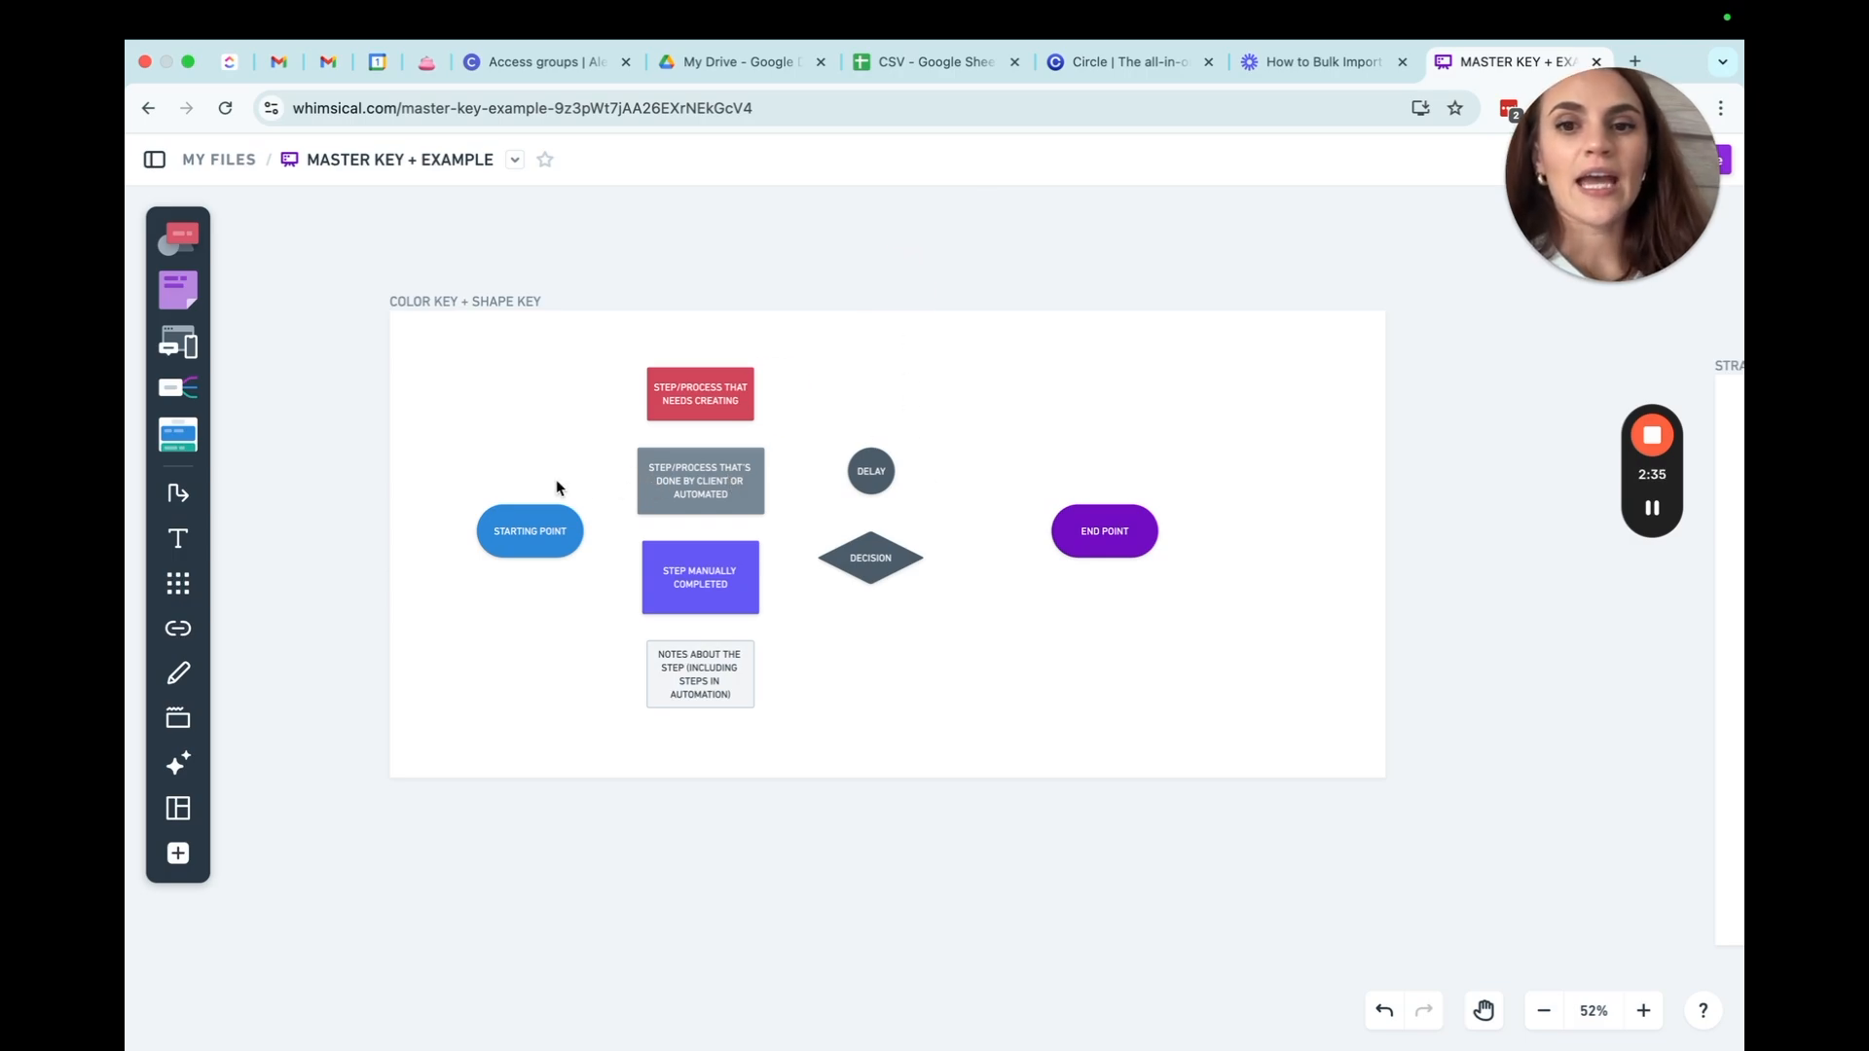
Examine the shapes in the Color Key + Shape Key section and the example workflow in the Strategy Calls section.
scroll(582, 453, down, 1)
scroll(583, 454, left, 1)
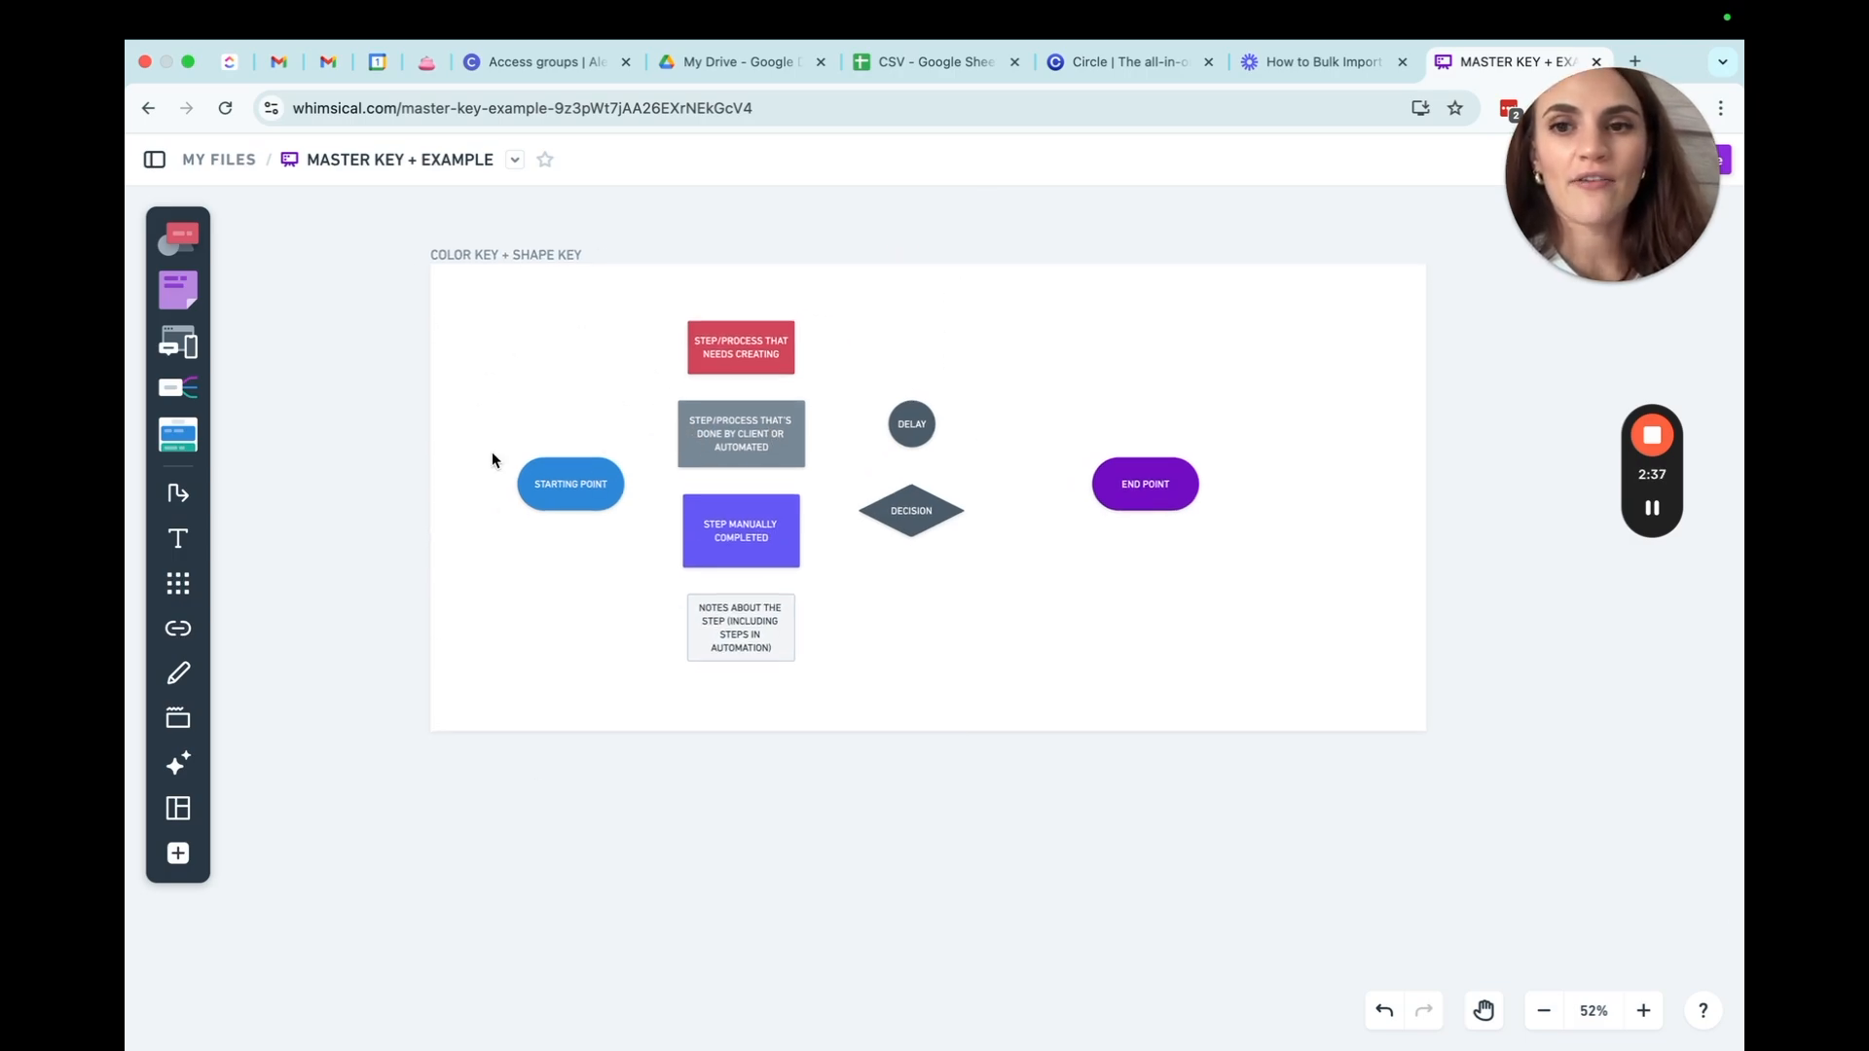
click(483, 256)
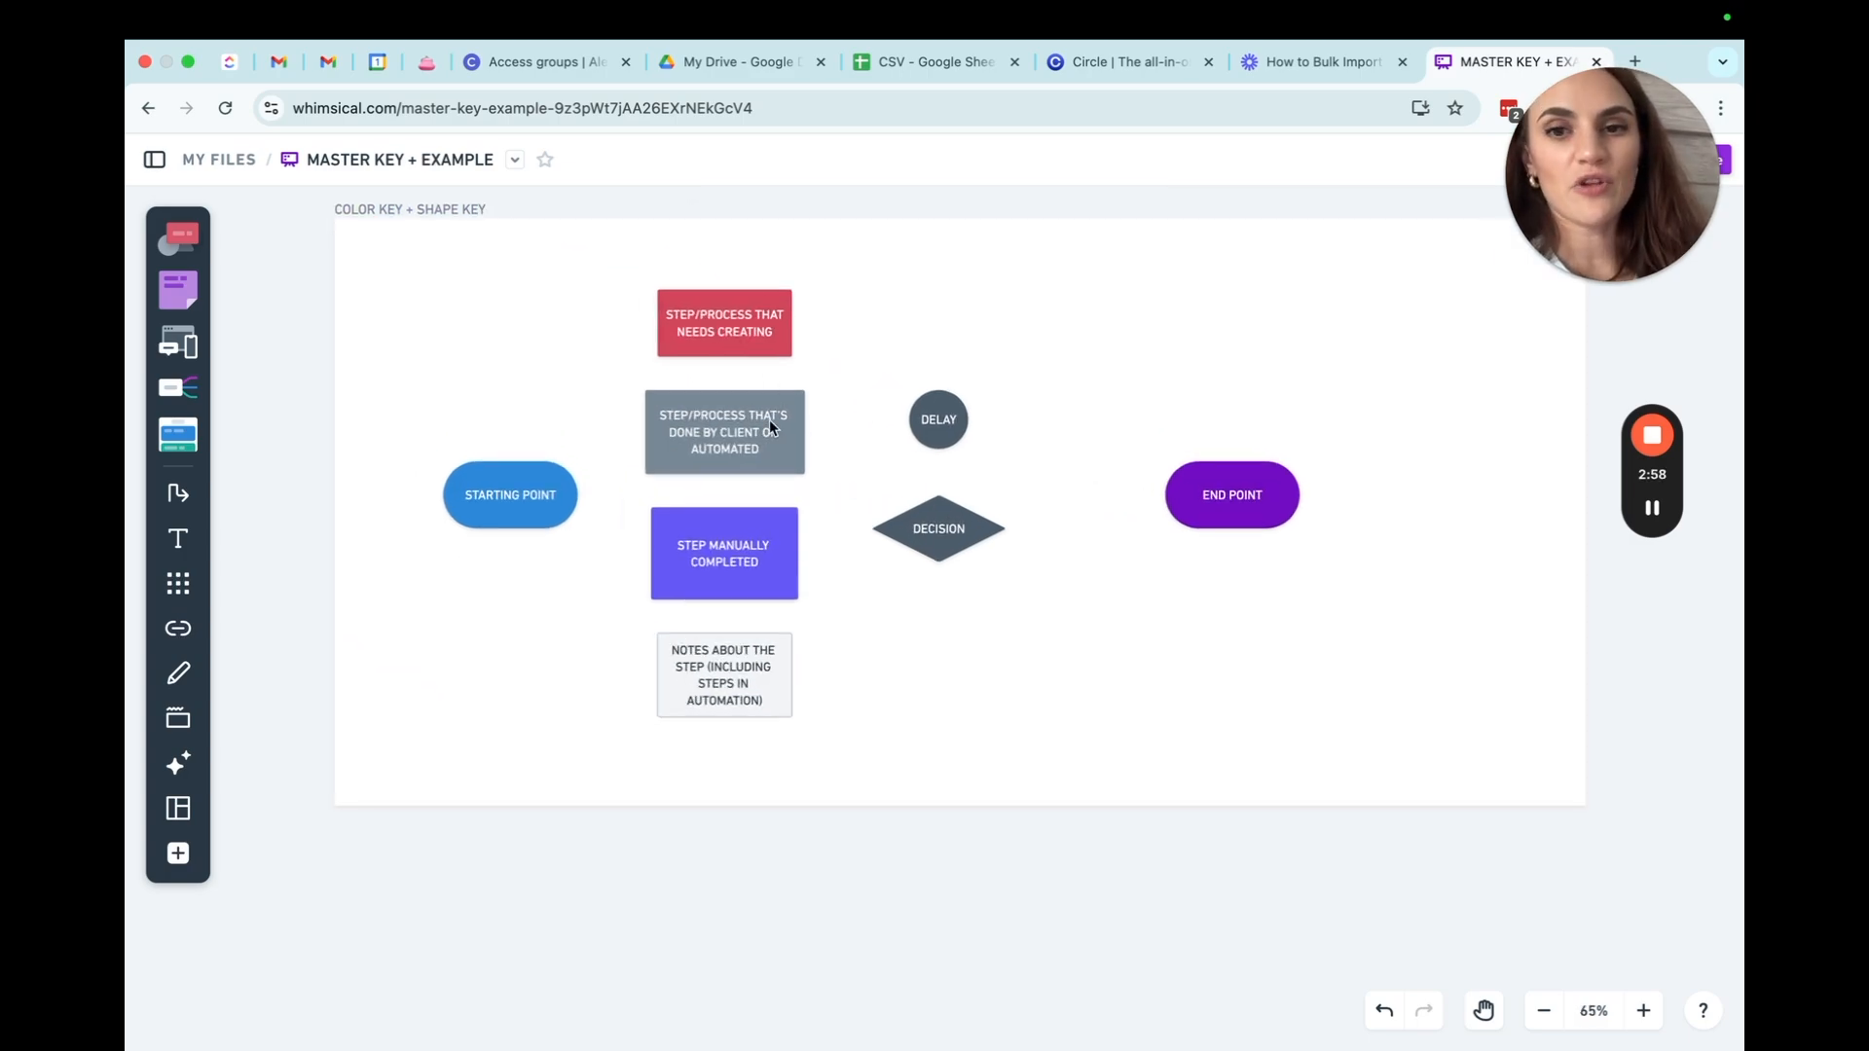
scroll(797, 706, up, 1)
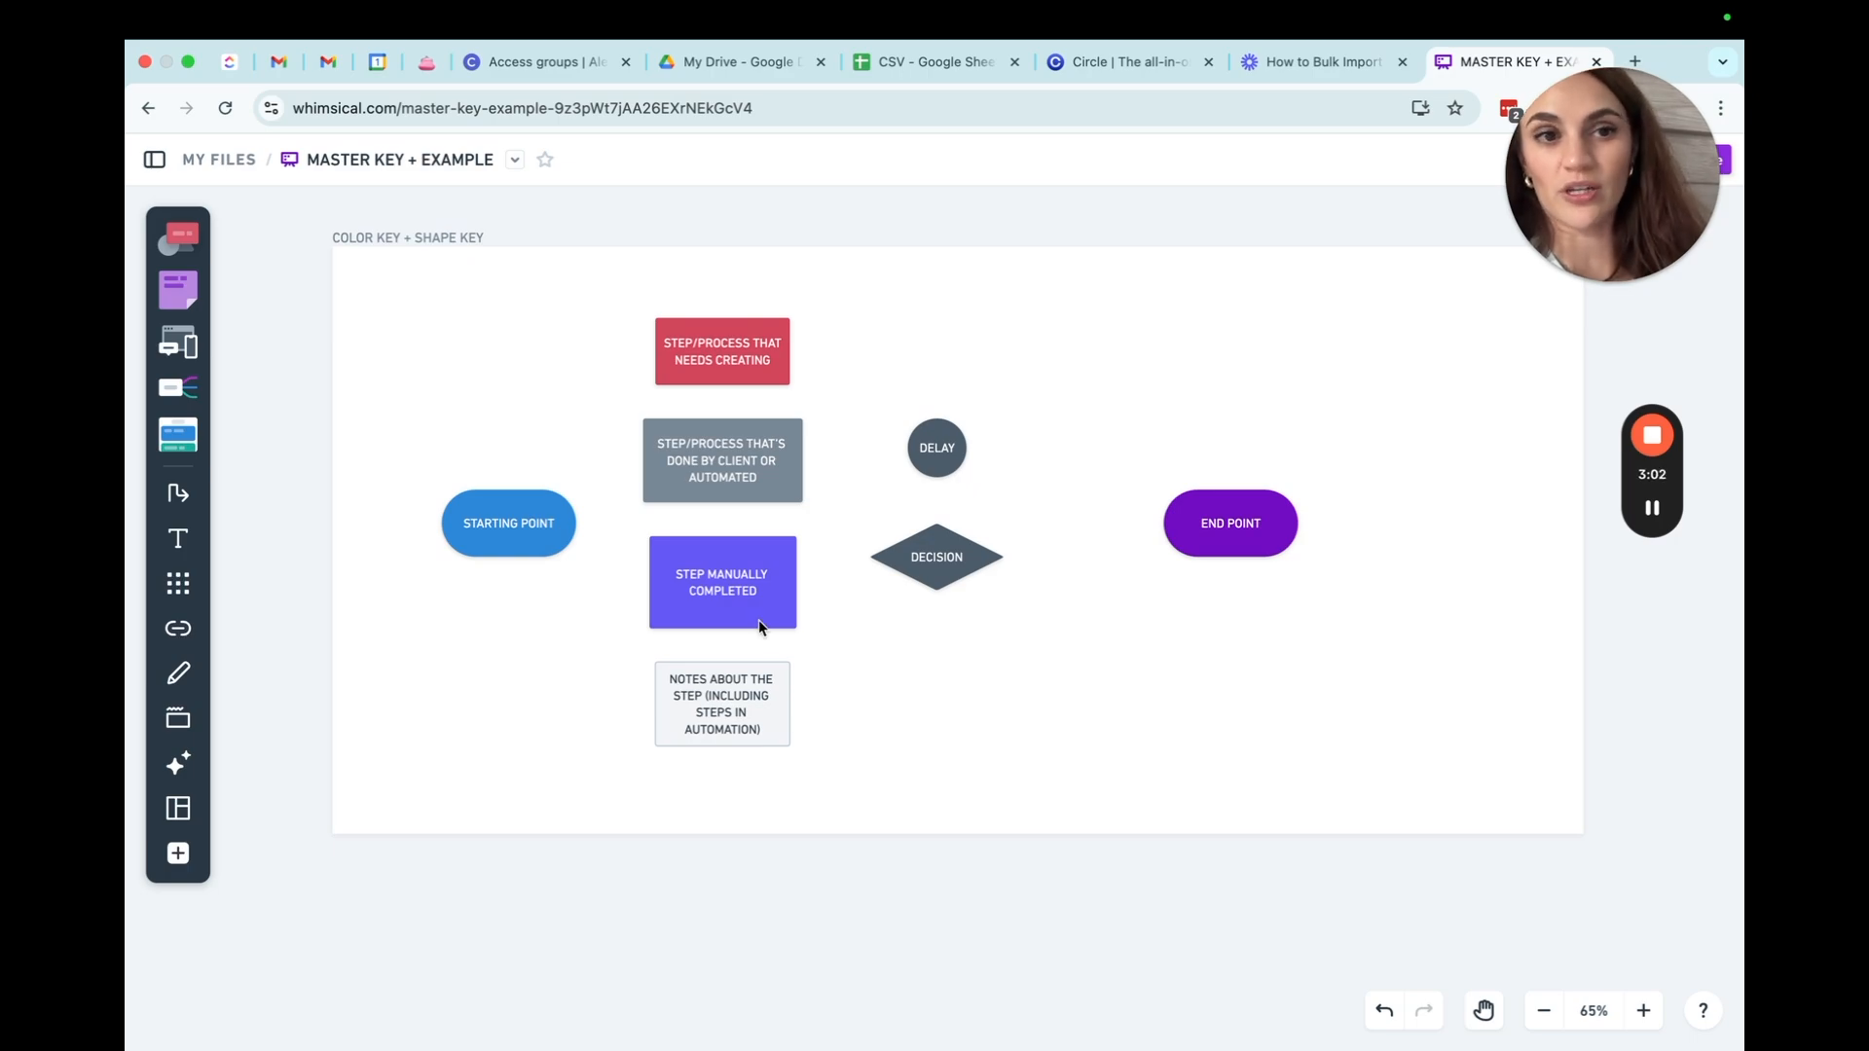
scroll(1023, 688, down, 5)
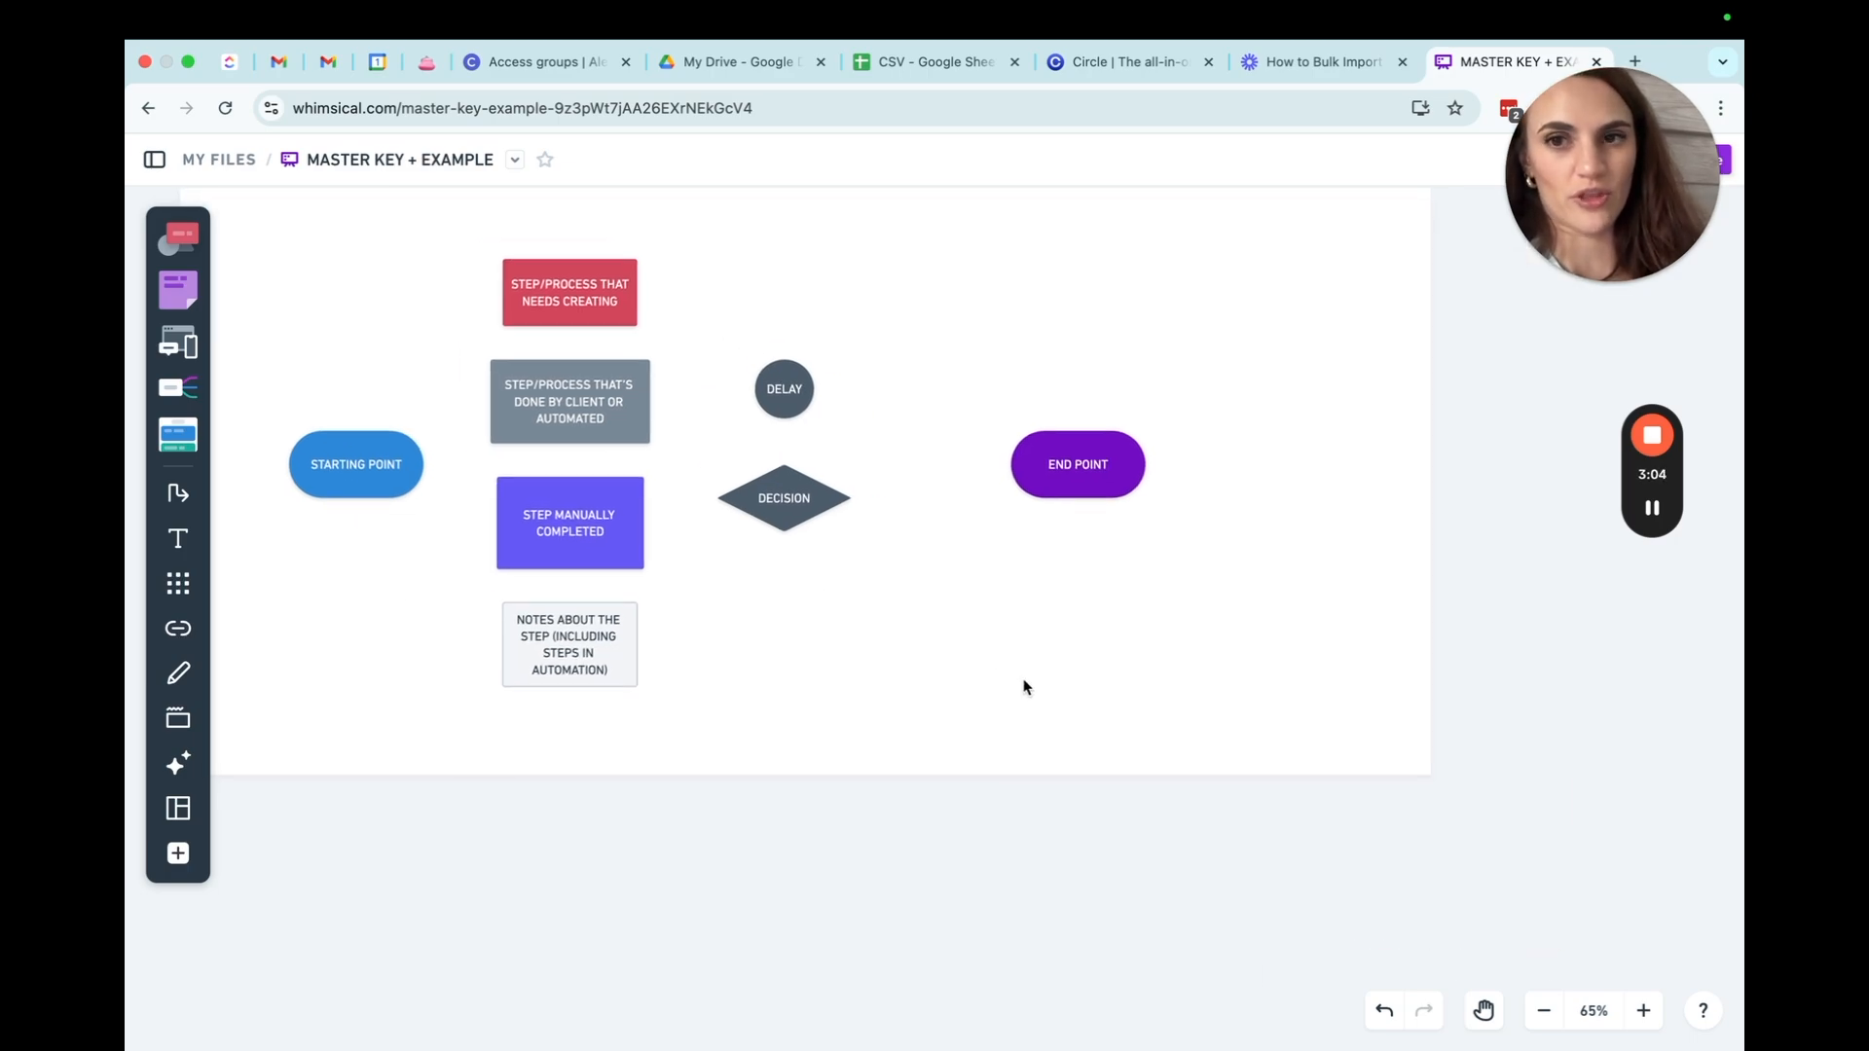
scroll(1023, 689, right, 5)
scroll(1022, 693, up, 5)
scroll(1022, 693, right, 4)
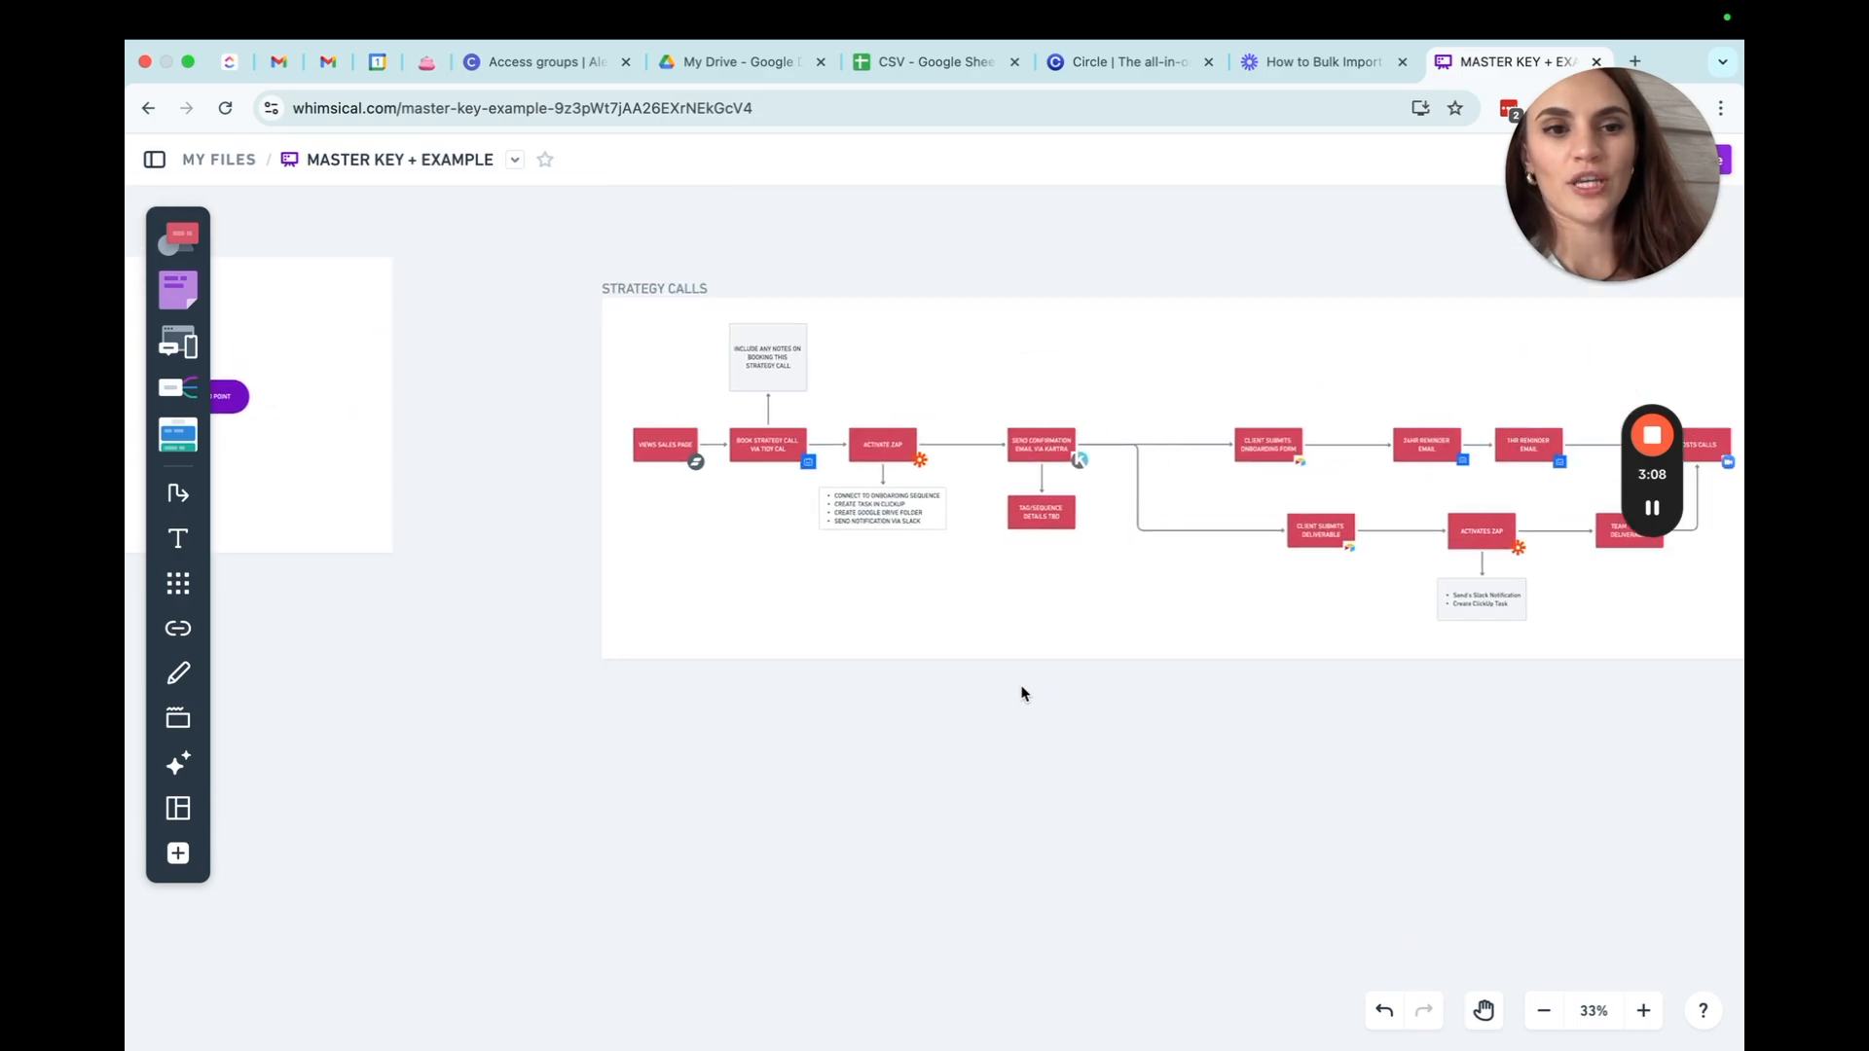
scroll(1022, 693, up, 3)
scroll(1022, 693, up, 2)
scroll(1022, 693, left, 2)
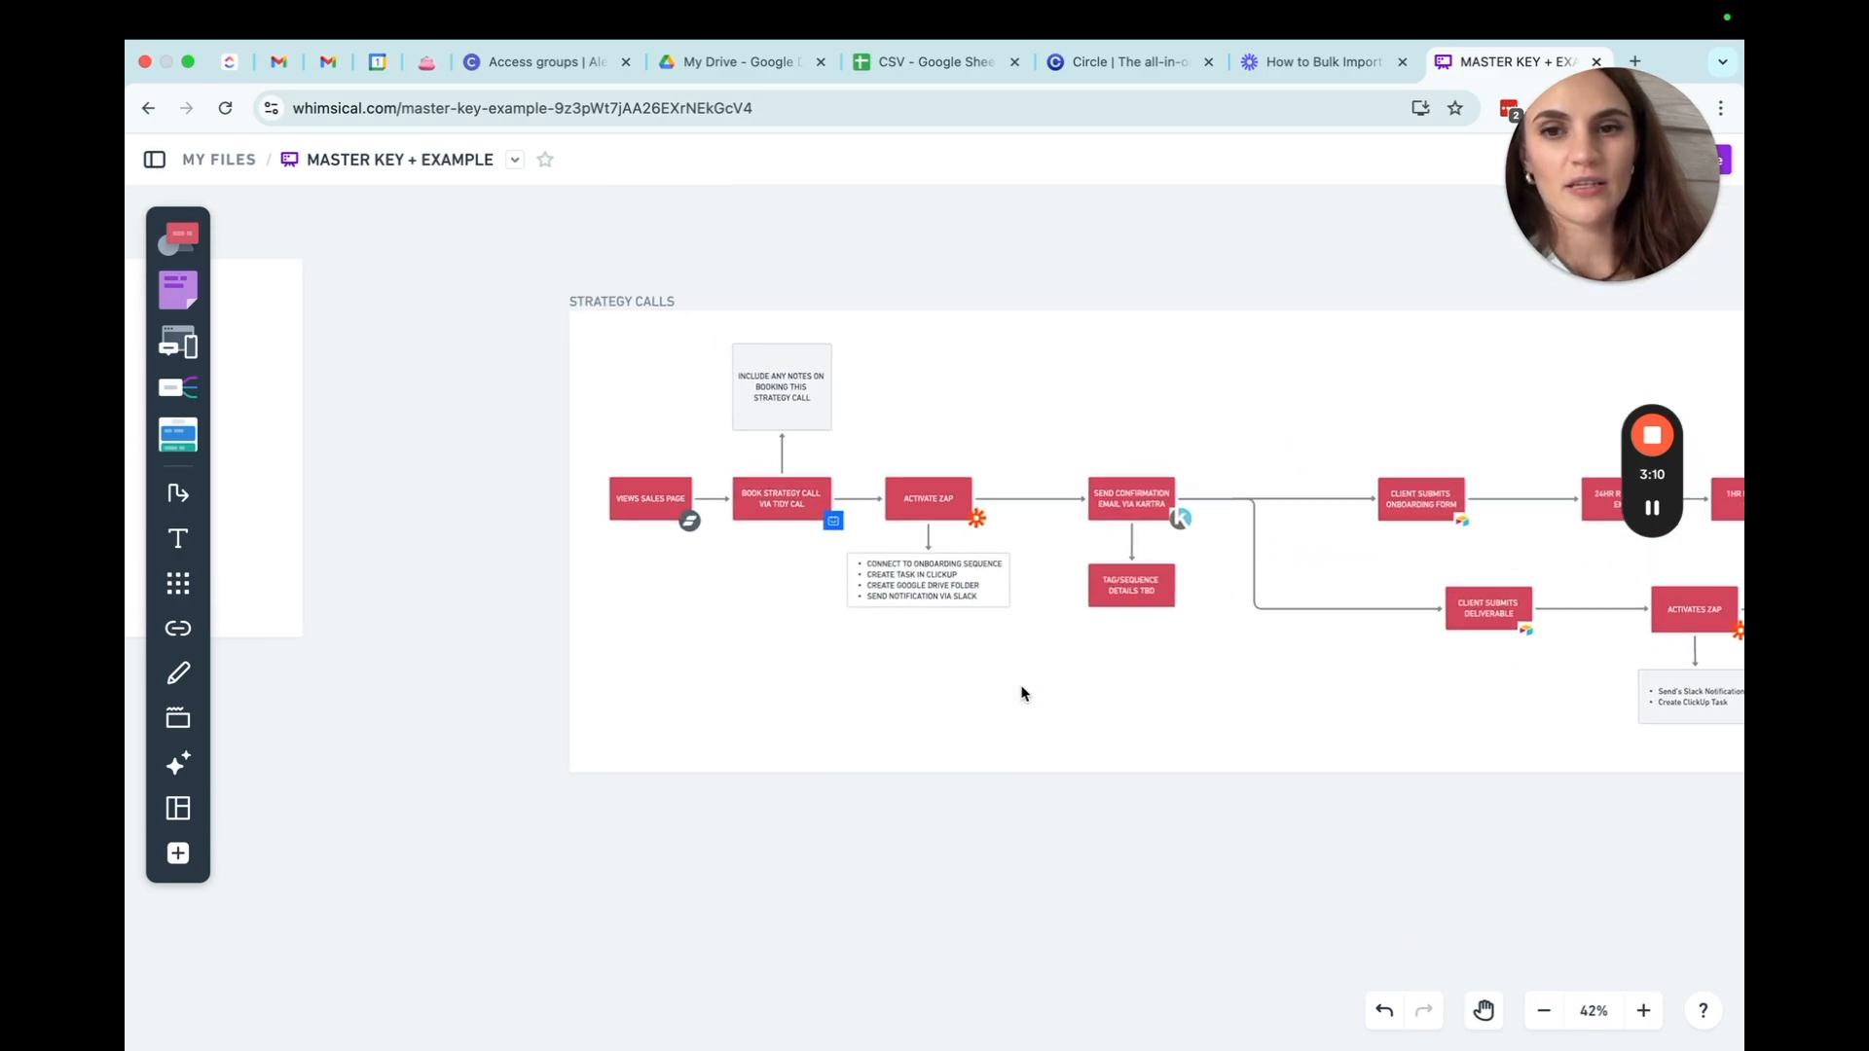
scroll(1038, 670, left, 10)
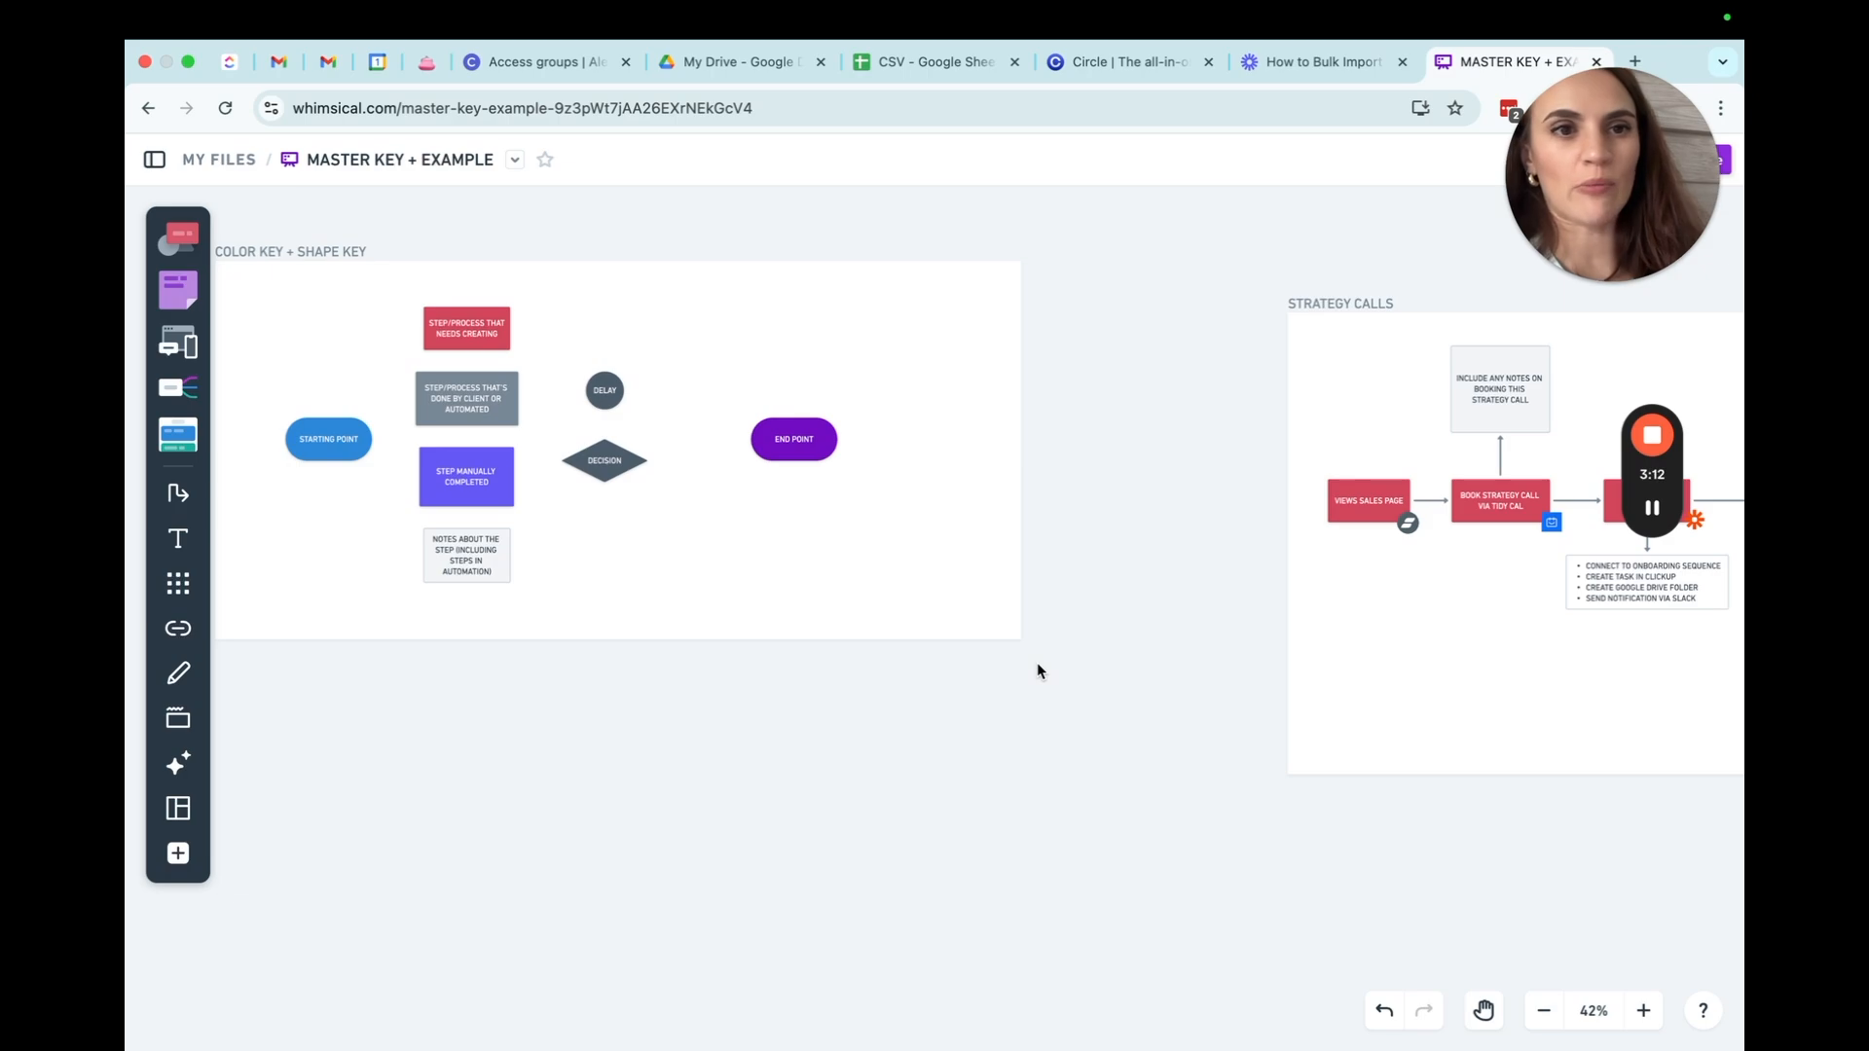
scroll(1038, 670, left, 5)
scroll(1038, 669, up, 2)
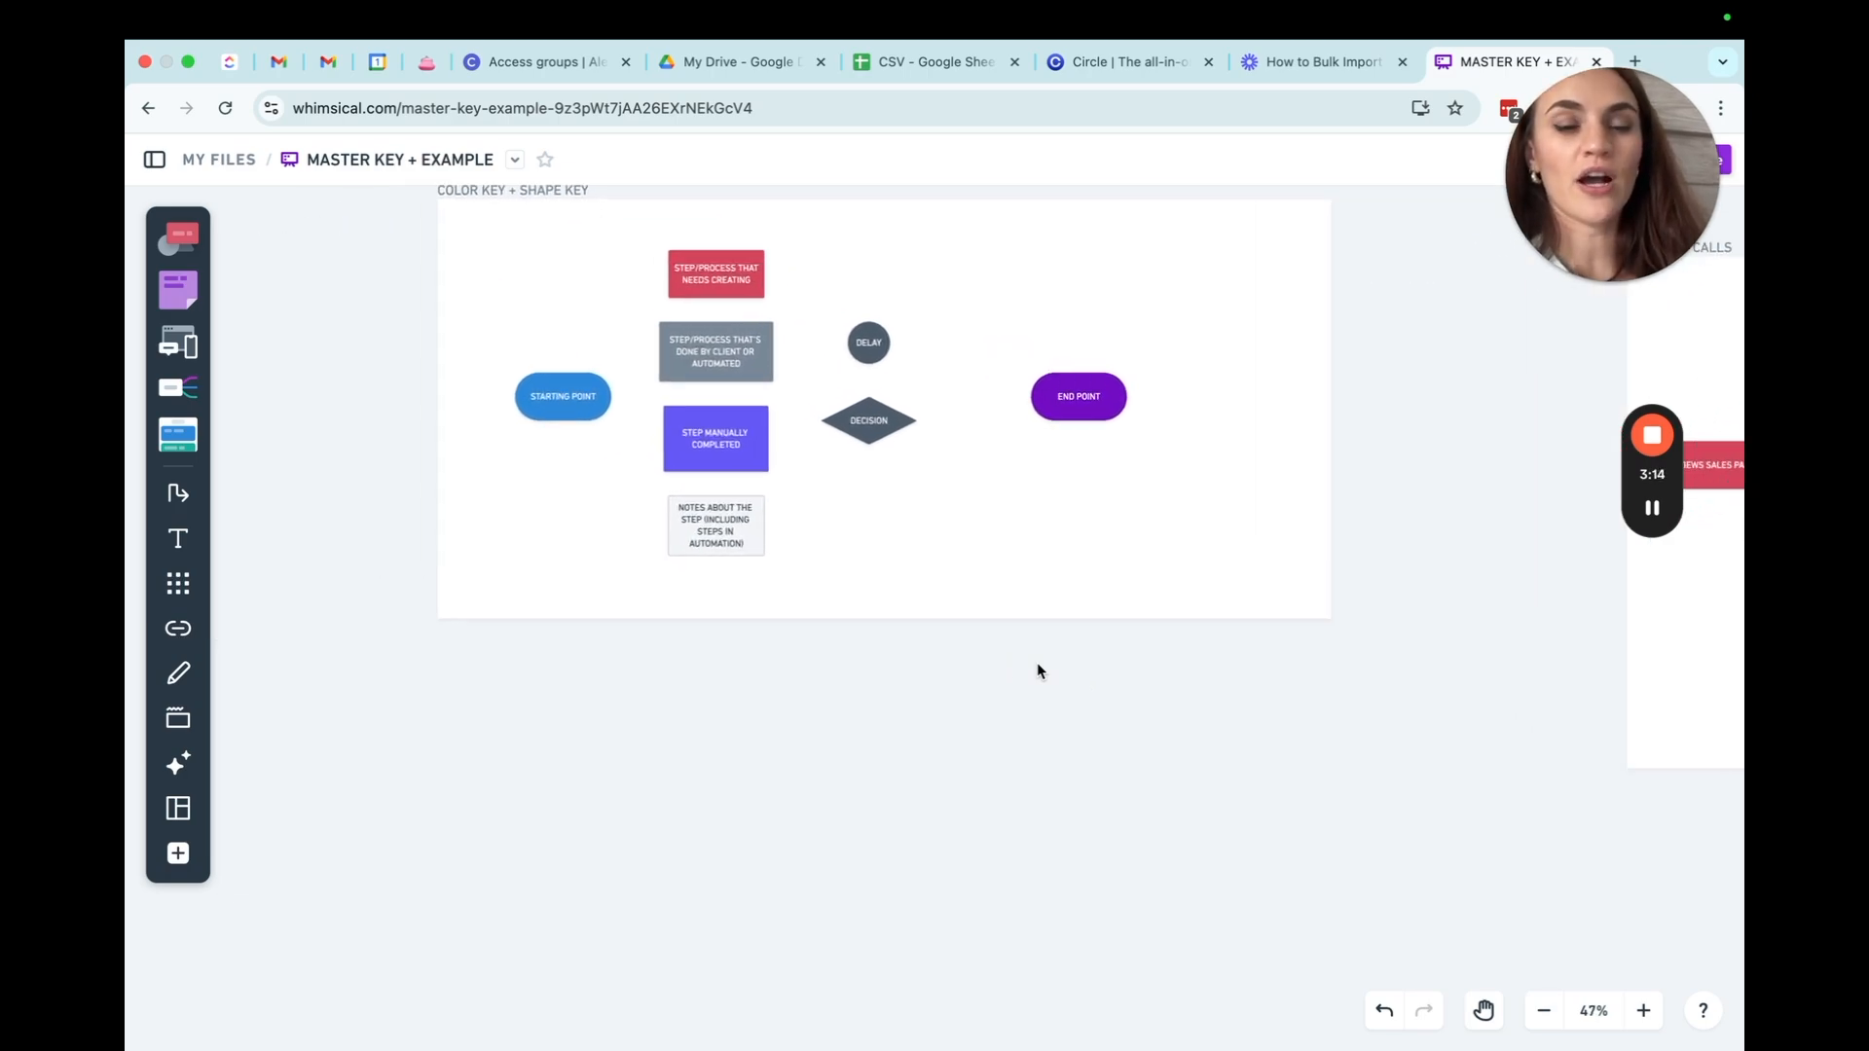
scroll(1037, 670, up, 2)
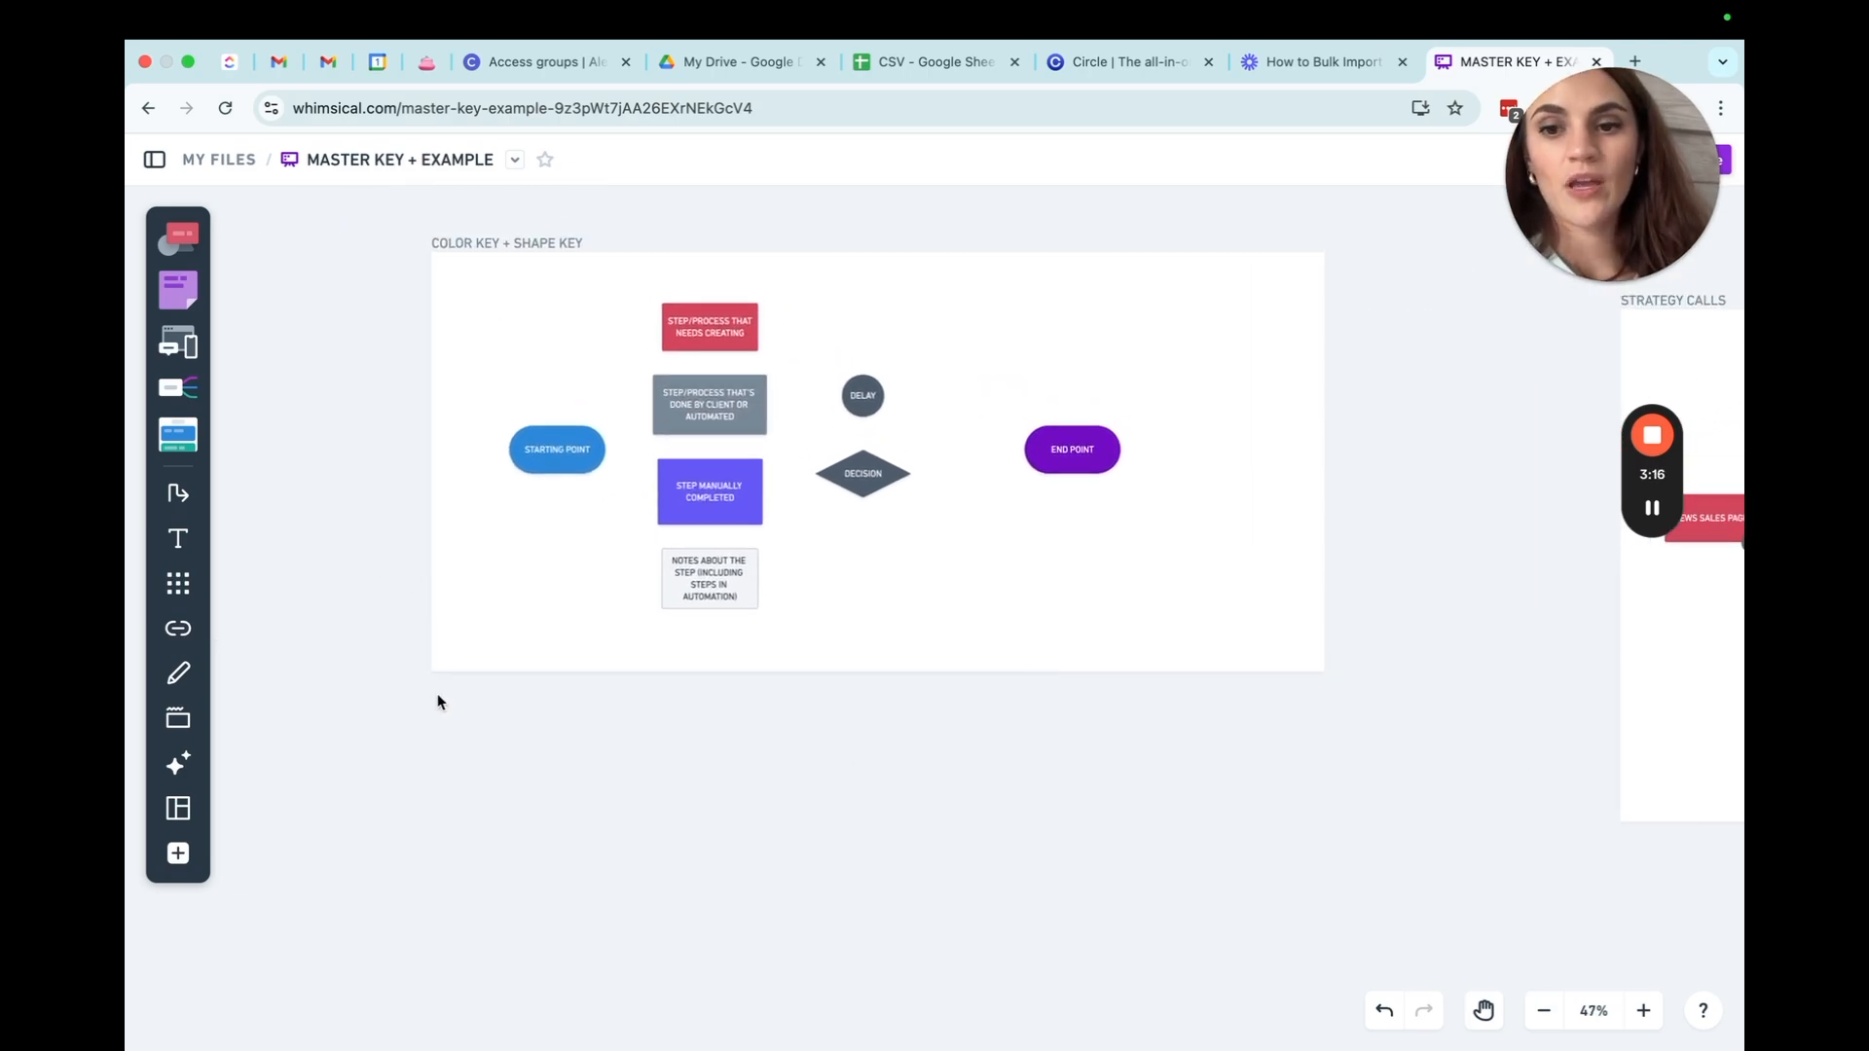
Add a white filled section below the Color Key + Shape Key section and enlarge it.
key(s)
scroll(487, 741, down, 2)
click(493, 734)
scroll(469, 754, down, 1)
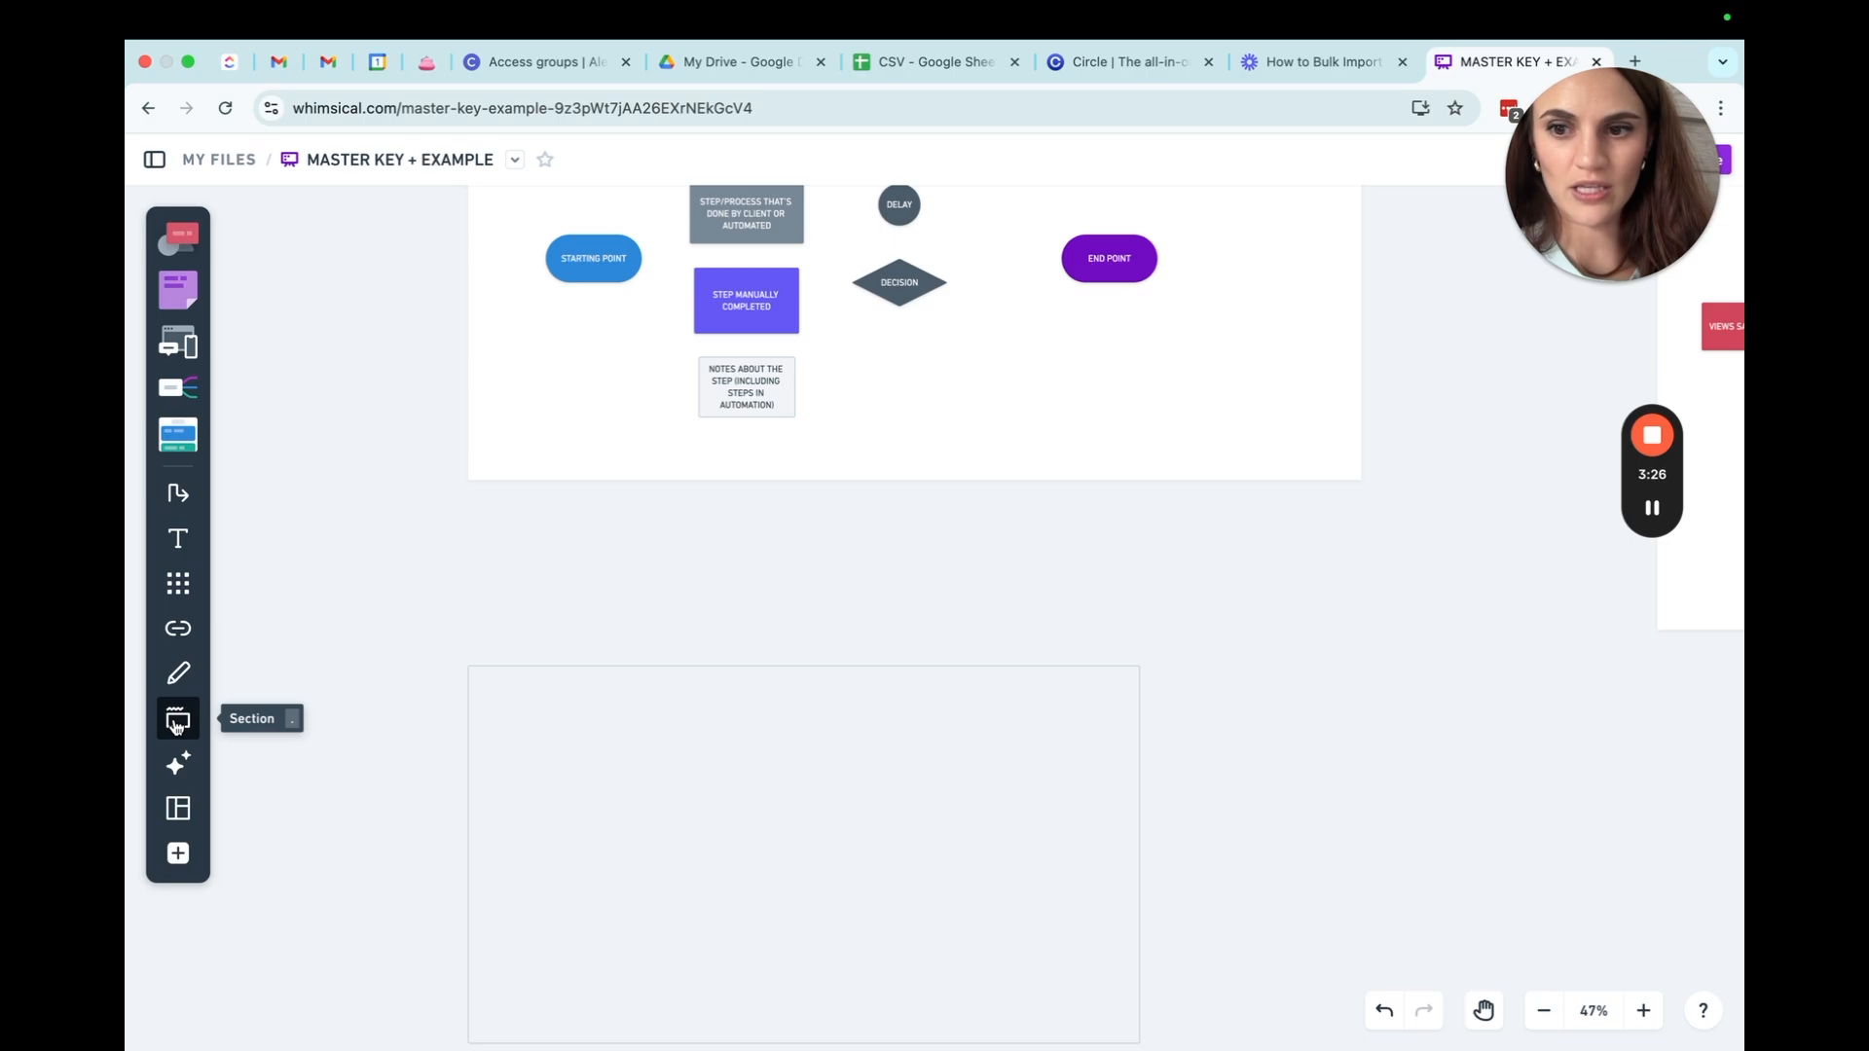
click(551, 690)
click(717, 619)
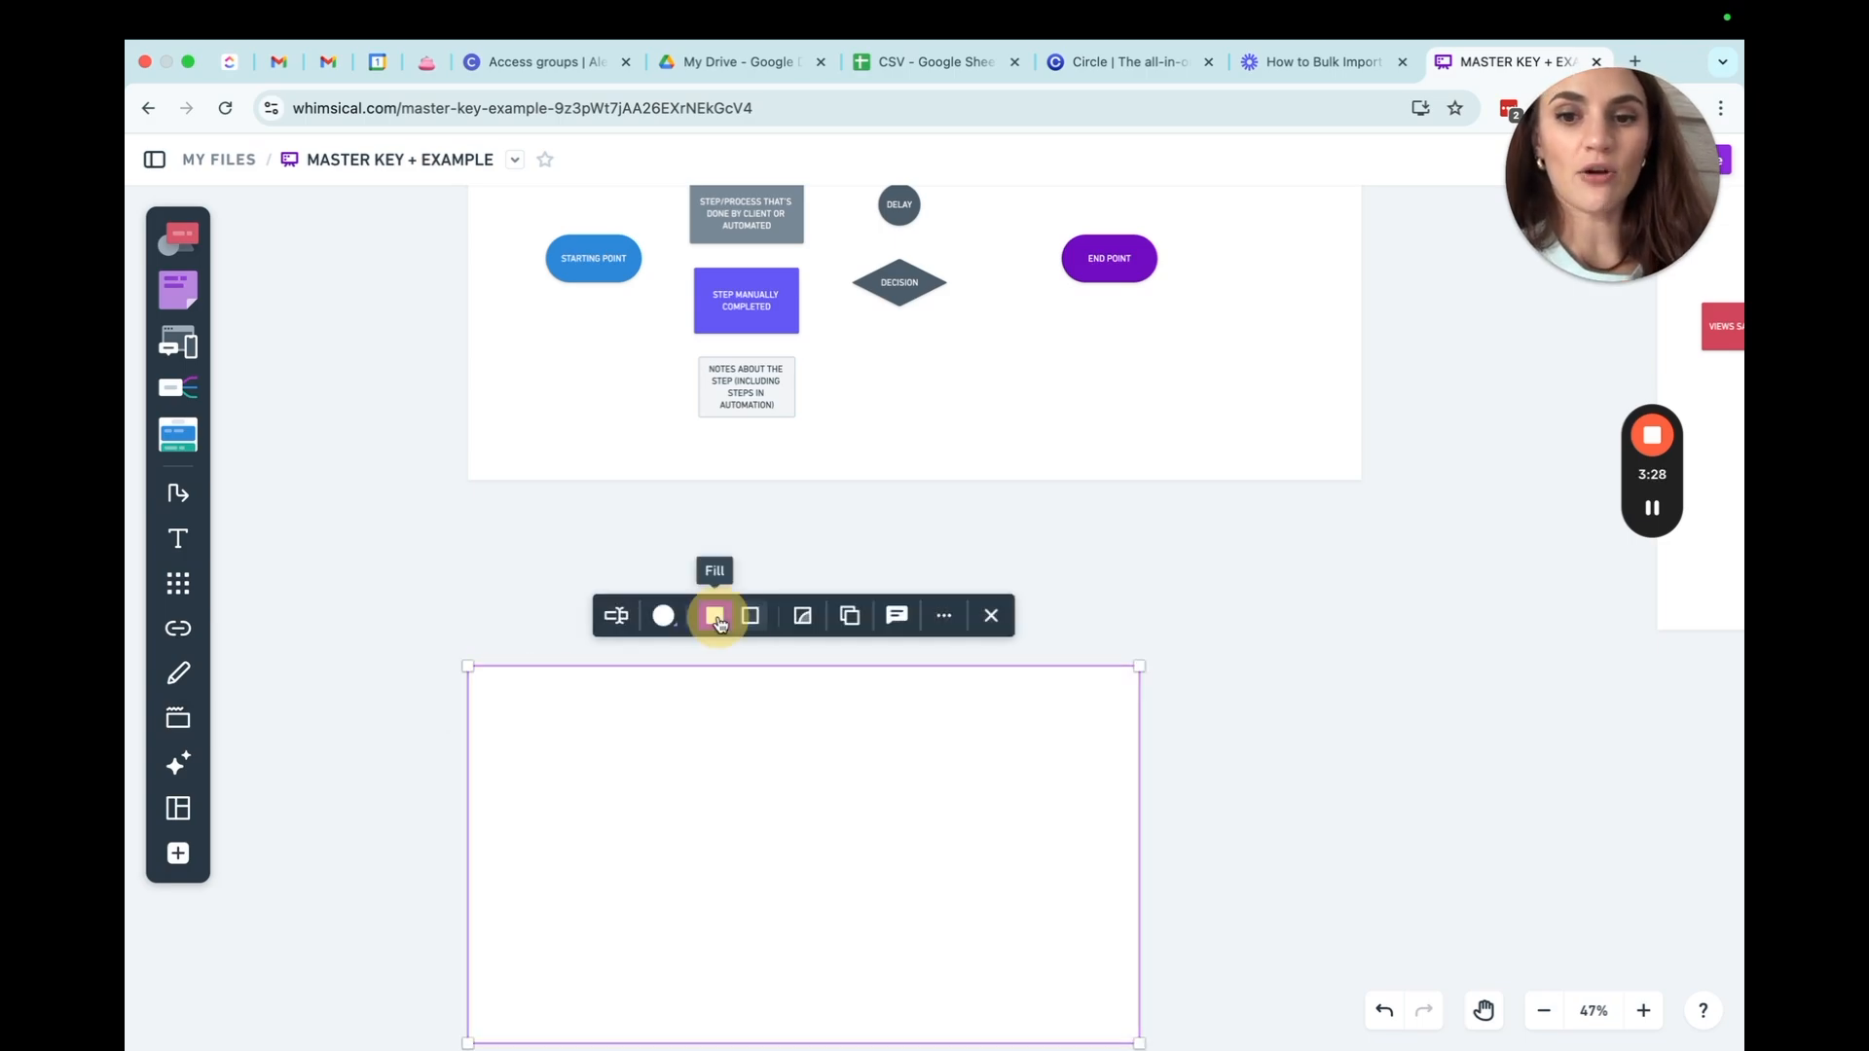
click(350, 581)
click(681, 733)
scroll(681, 737, down, 2)
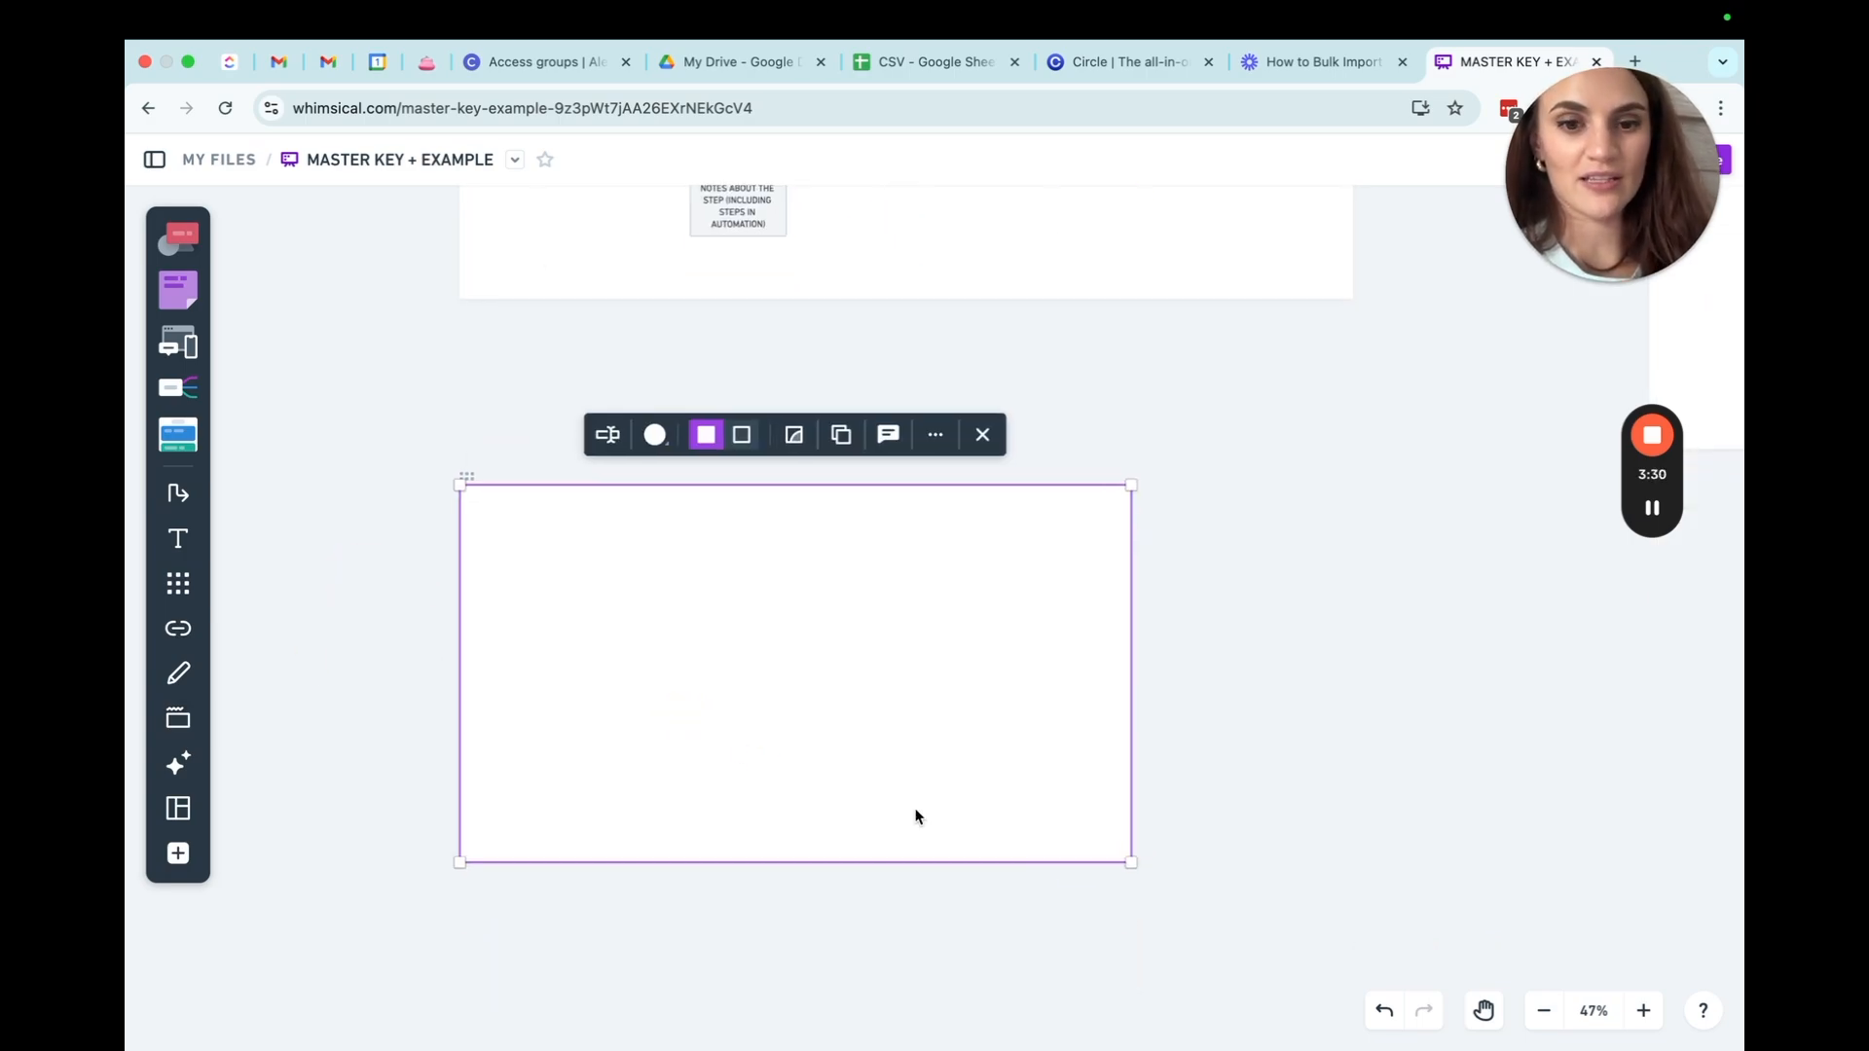
drag(1130, 865, 1287, 916)
Move the Color Key + Shape Key section closer to the empty section below, with their left edges aligned.
scroll(1013, 540, up, 4)
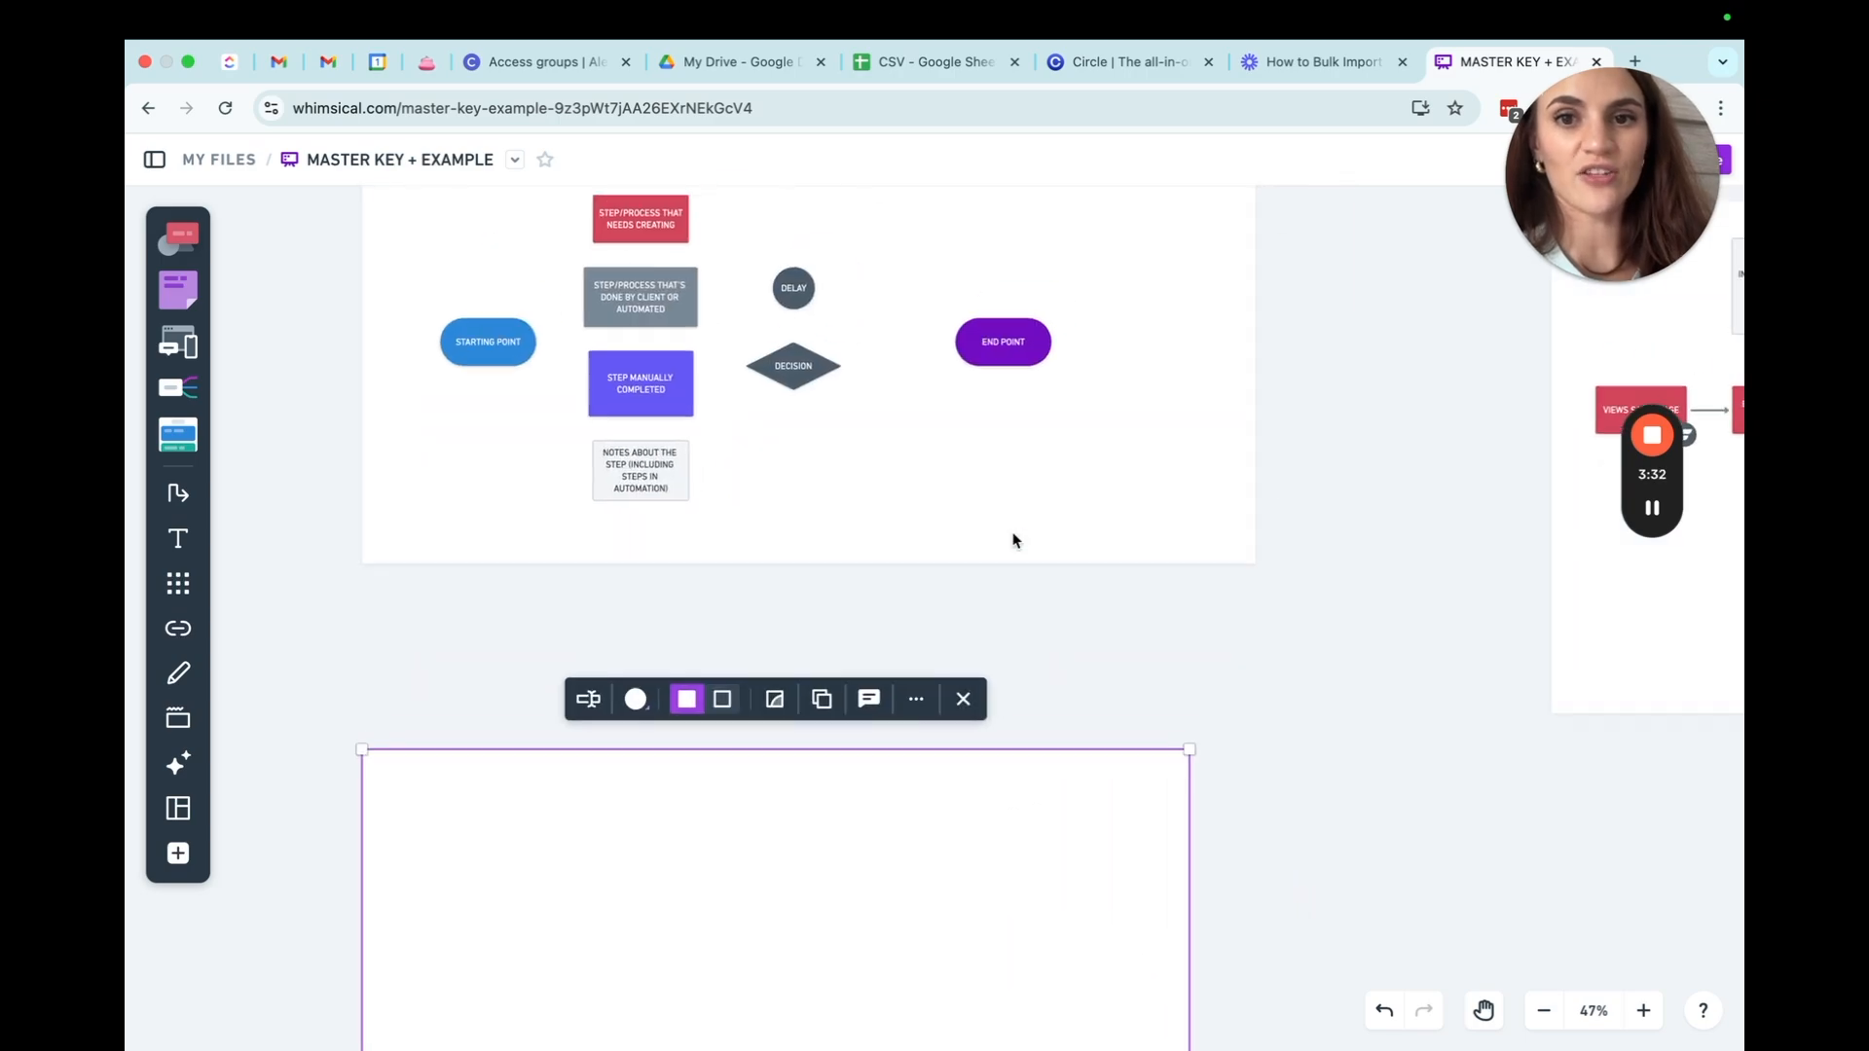
scroll(1013, 540, up, 2)
scroll(1012, 540, left, 2)
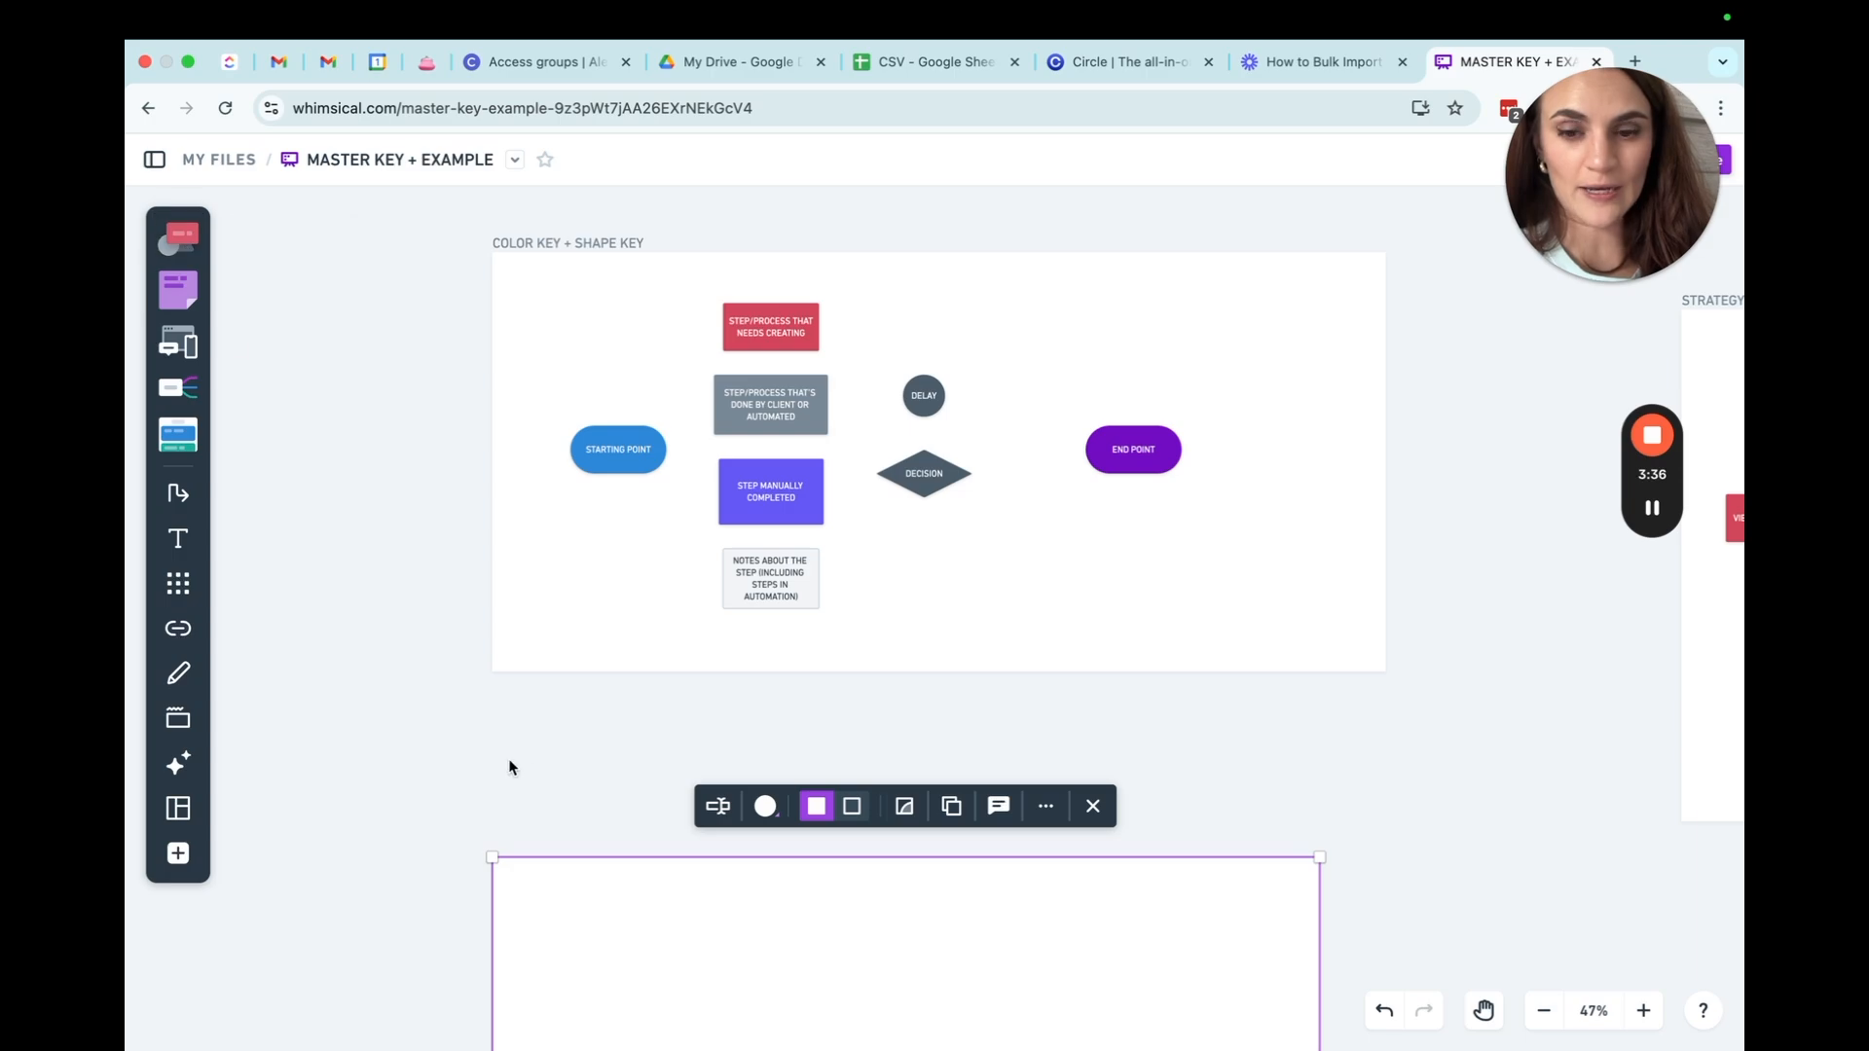
drag(607, 302, 546, 356)
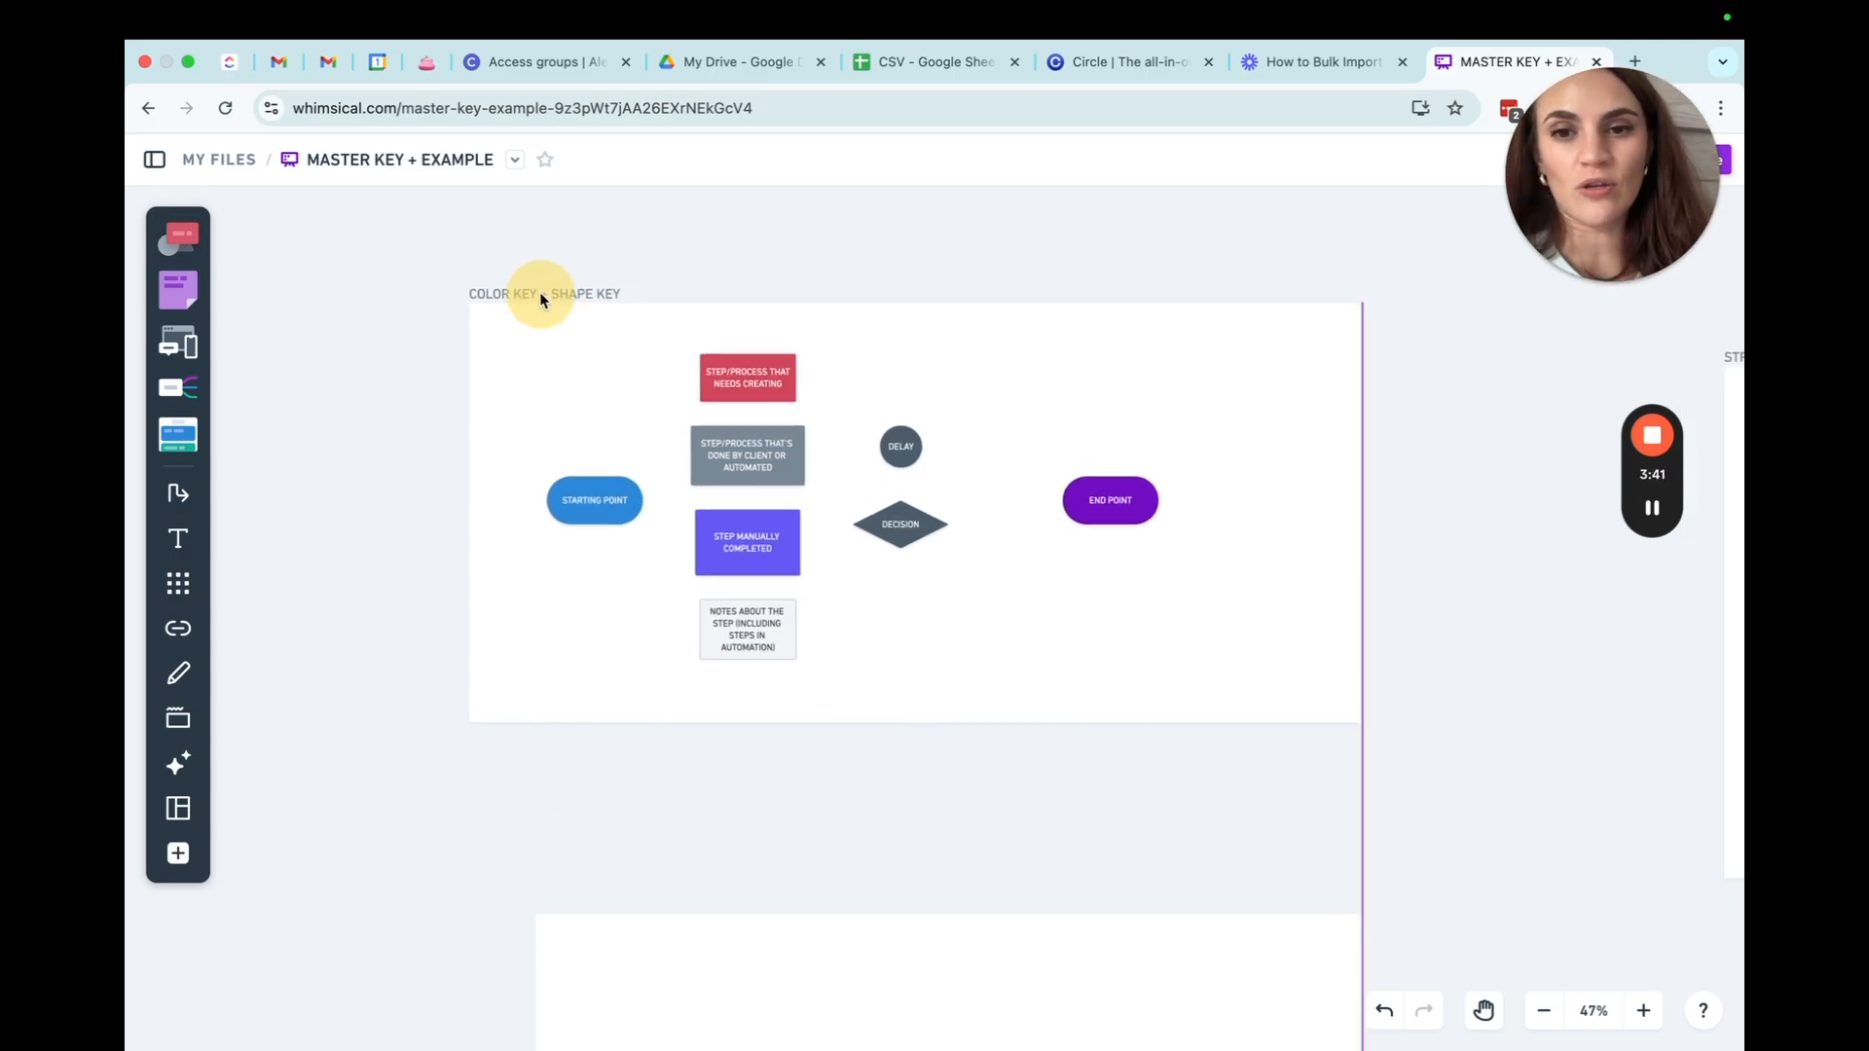
click(477, 431)
click(466, 538)
scroll(468, 535, down, 5)
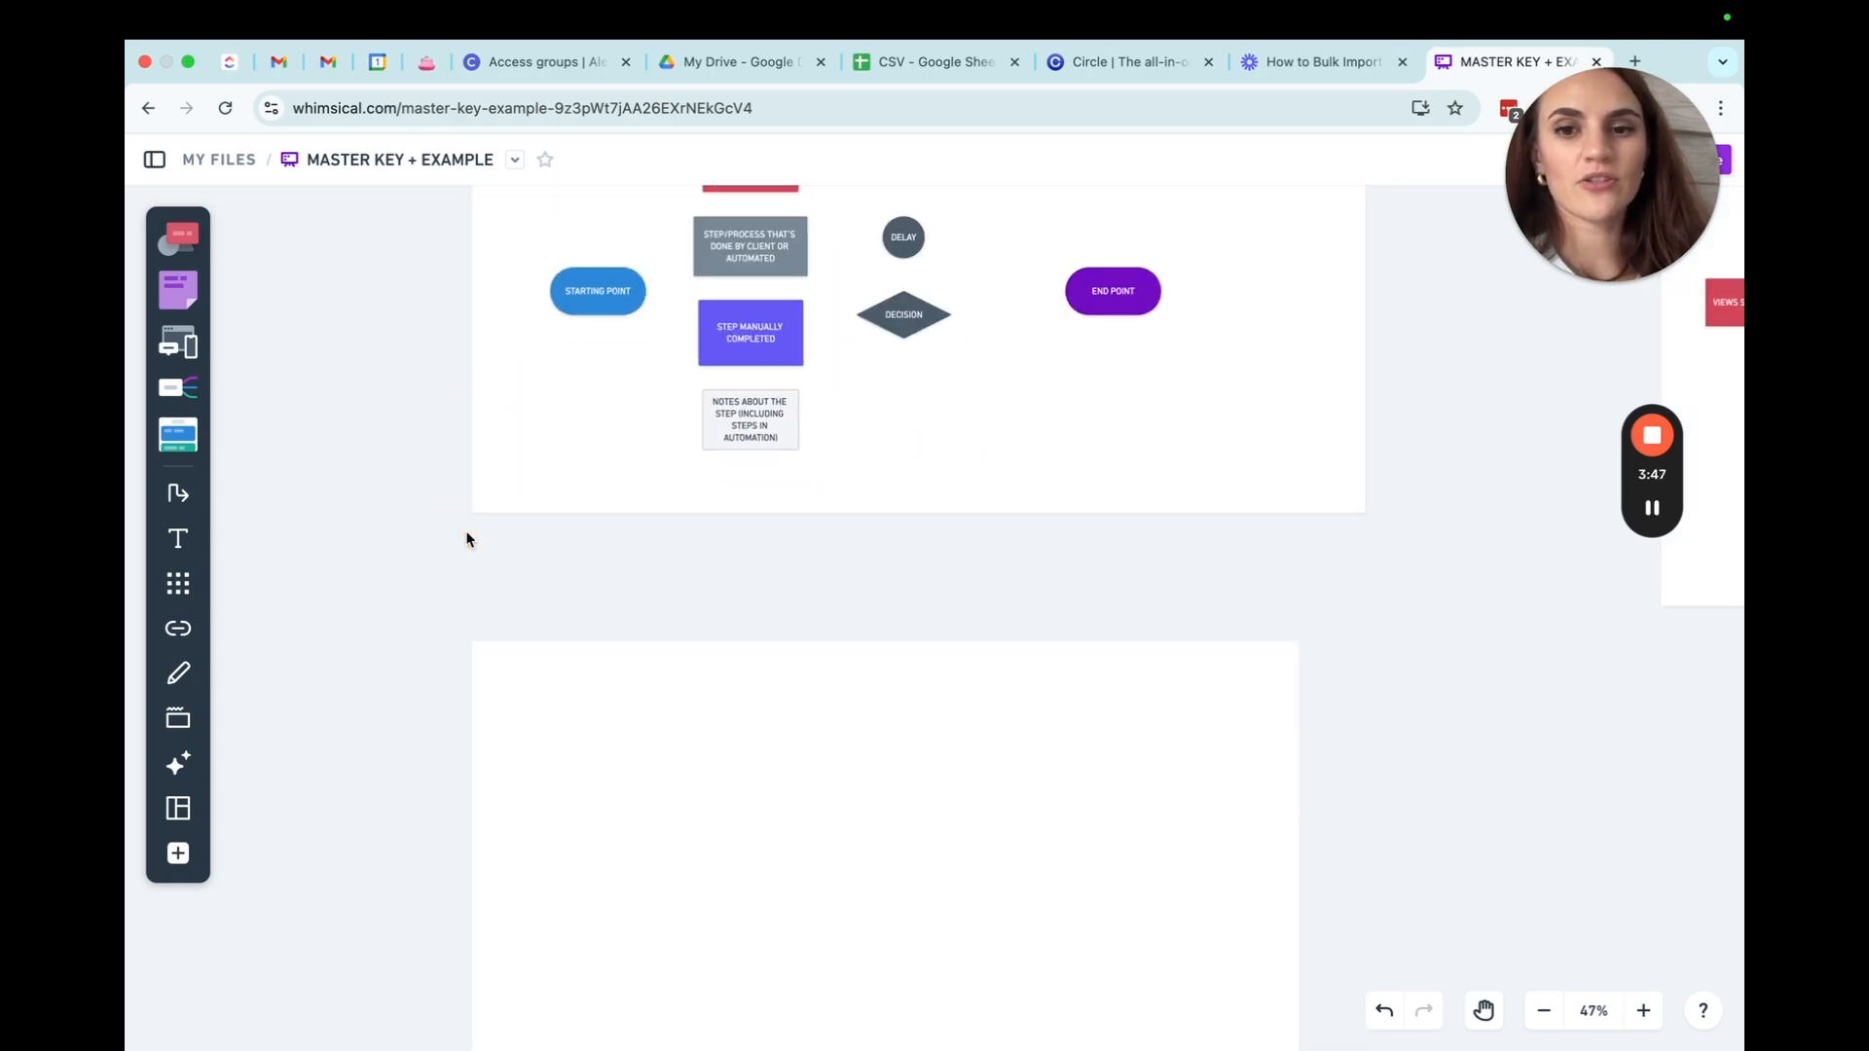
Name the new empty section VIP DAY WORKFLOW.
click(517, 490)
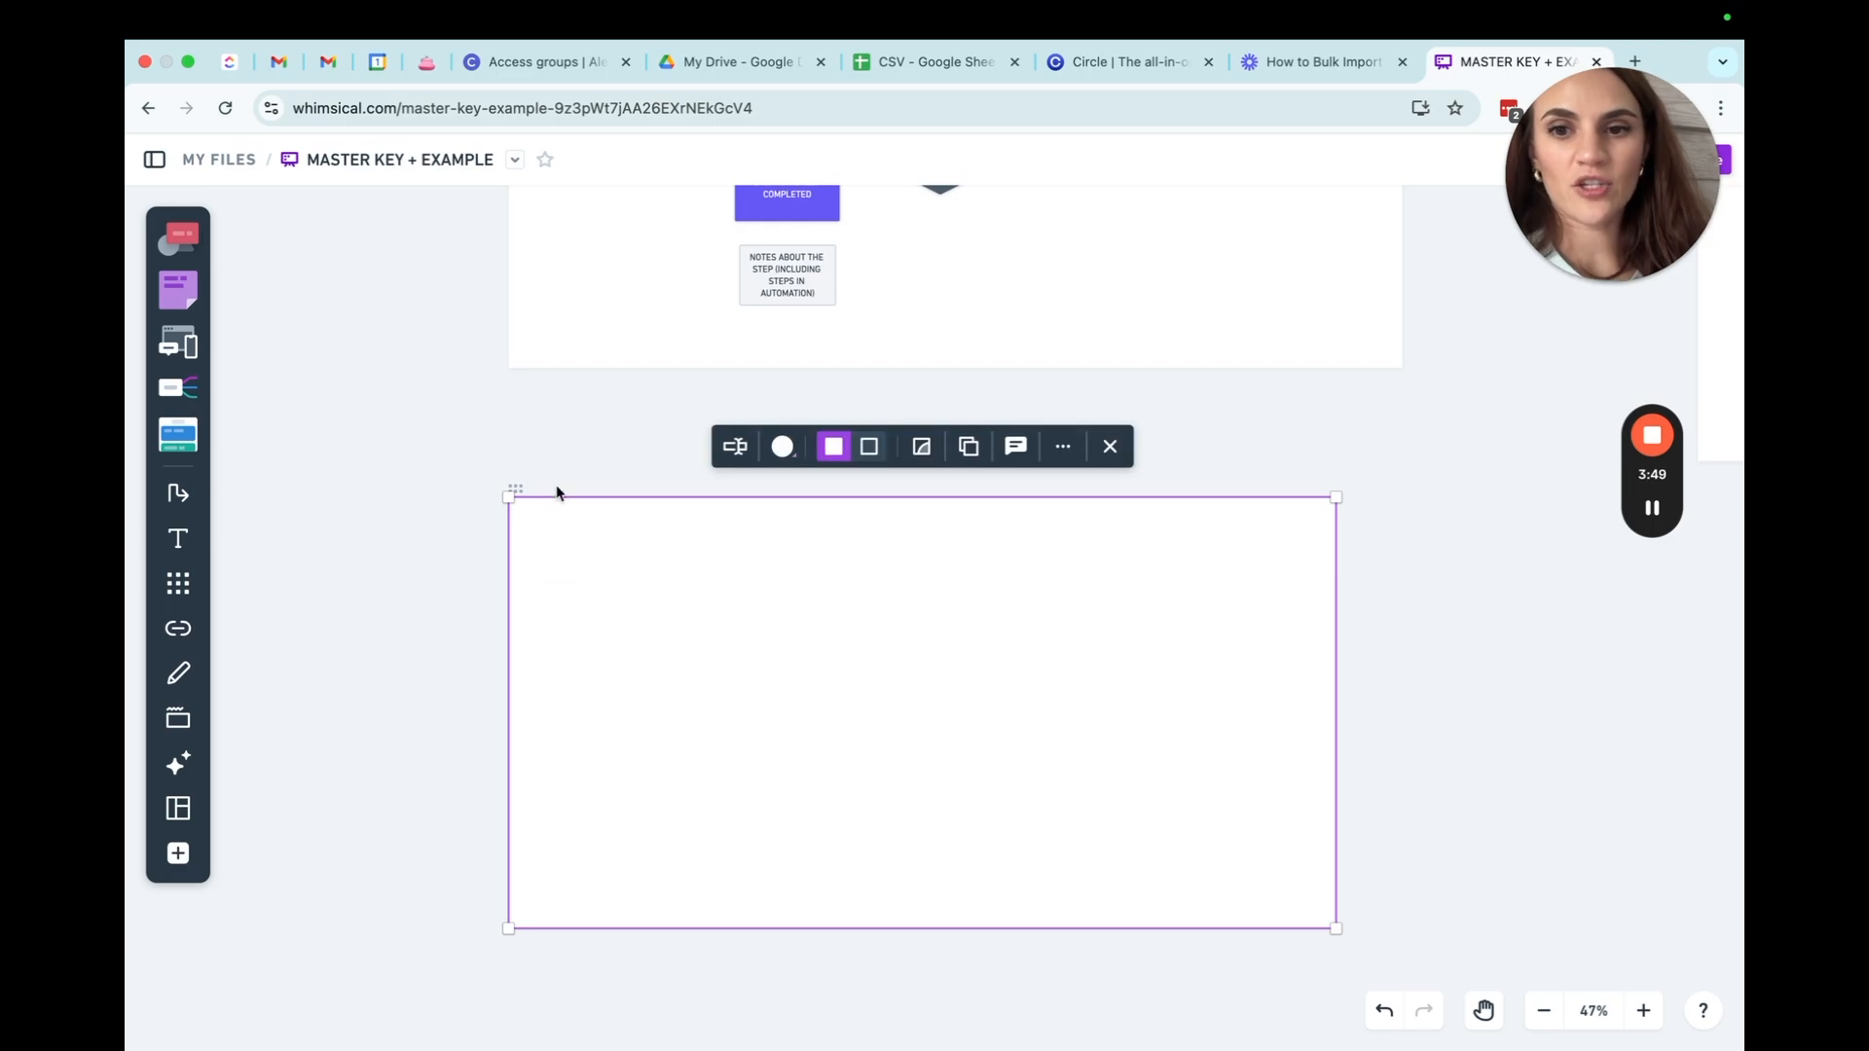
click(734, 453)
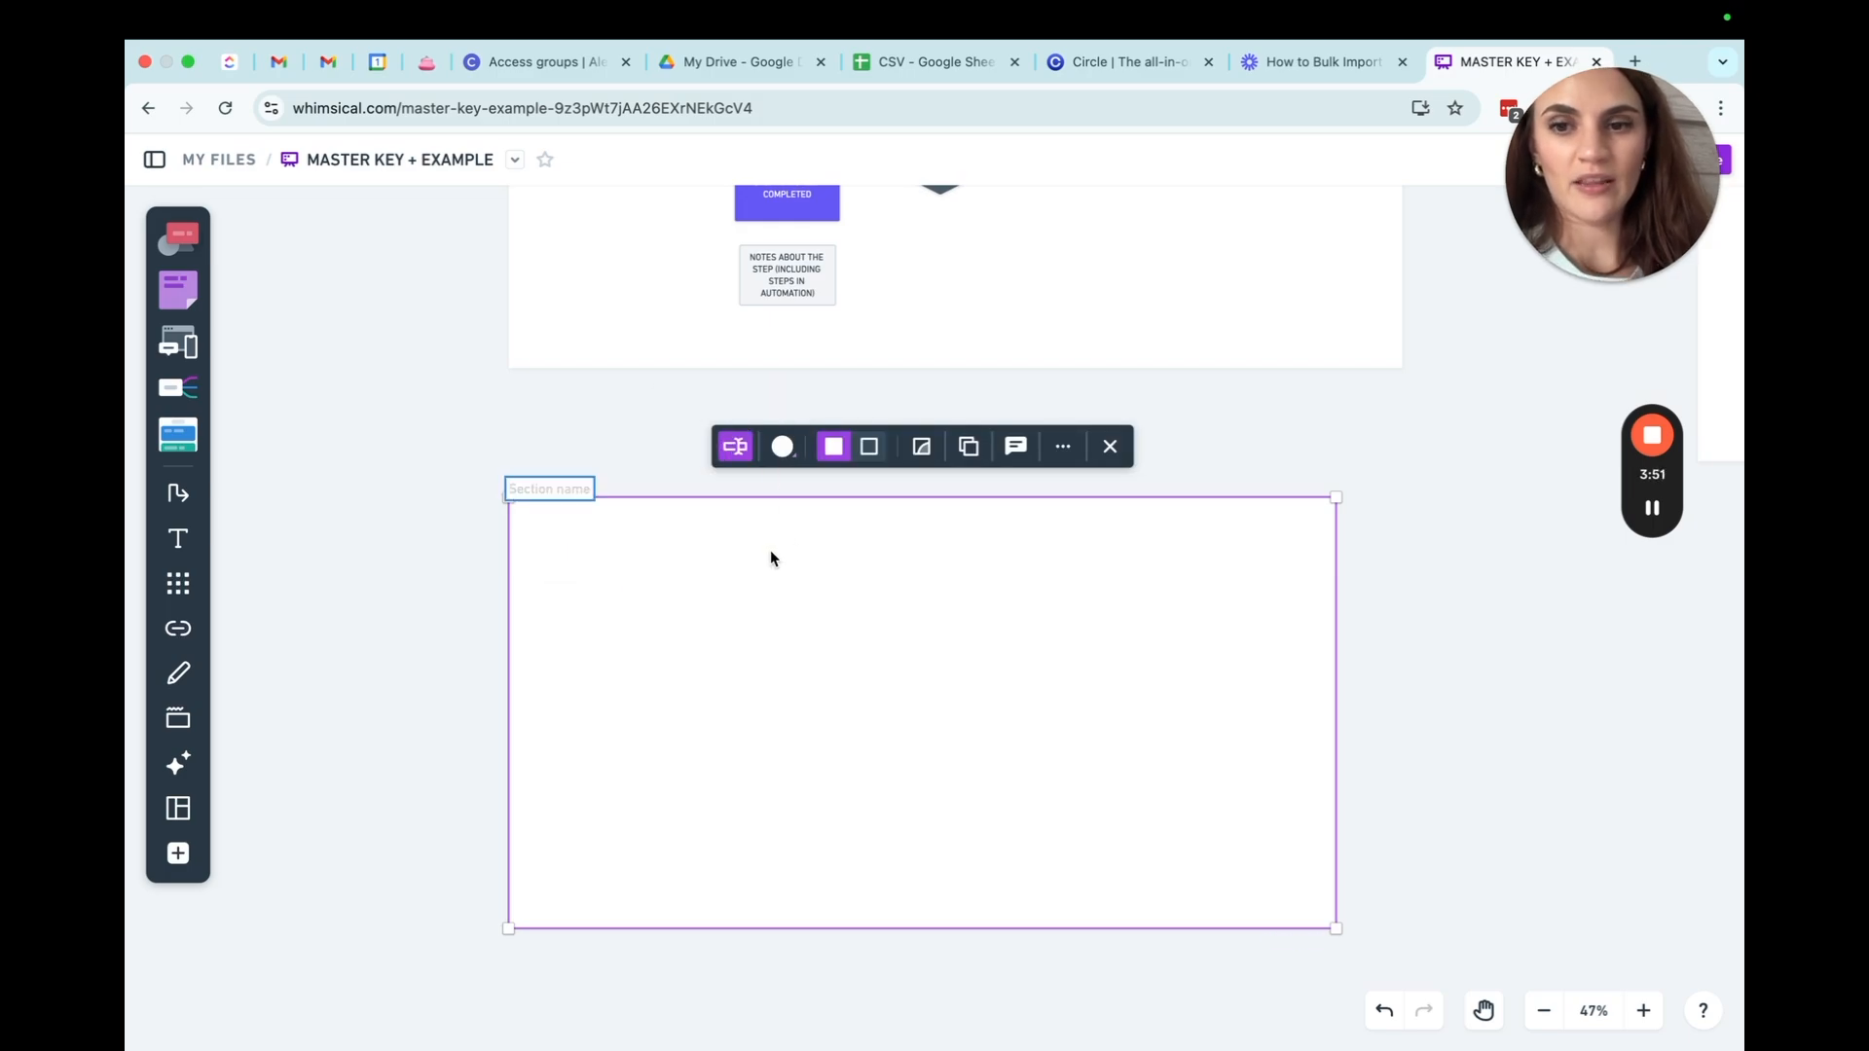
text(q)
key(BackSpace)
text(VIP DAY WORKFLOW)
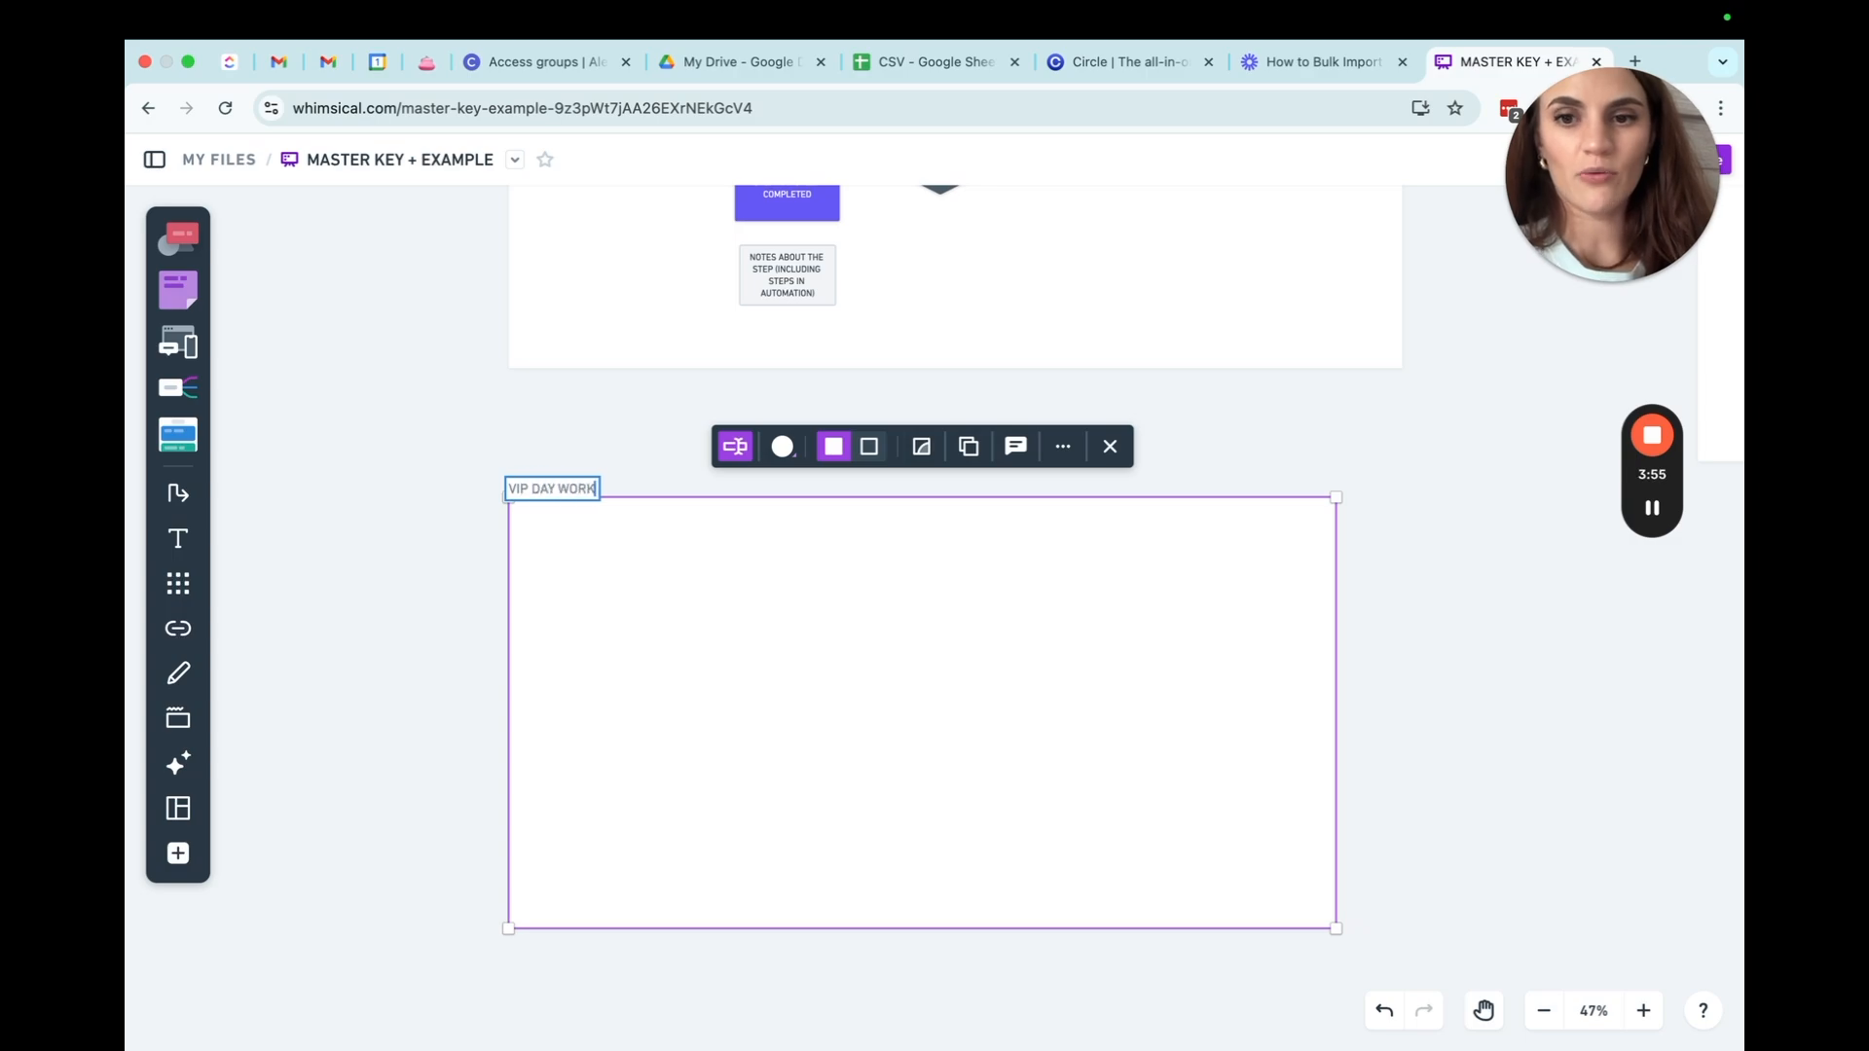
key(Return)
Copy the blue Starting Point shape from the key into the VIP DAY WORKFLOW section.
scroll(662, 522, up, 2)
click(584, 536)
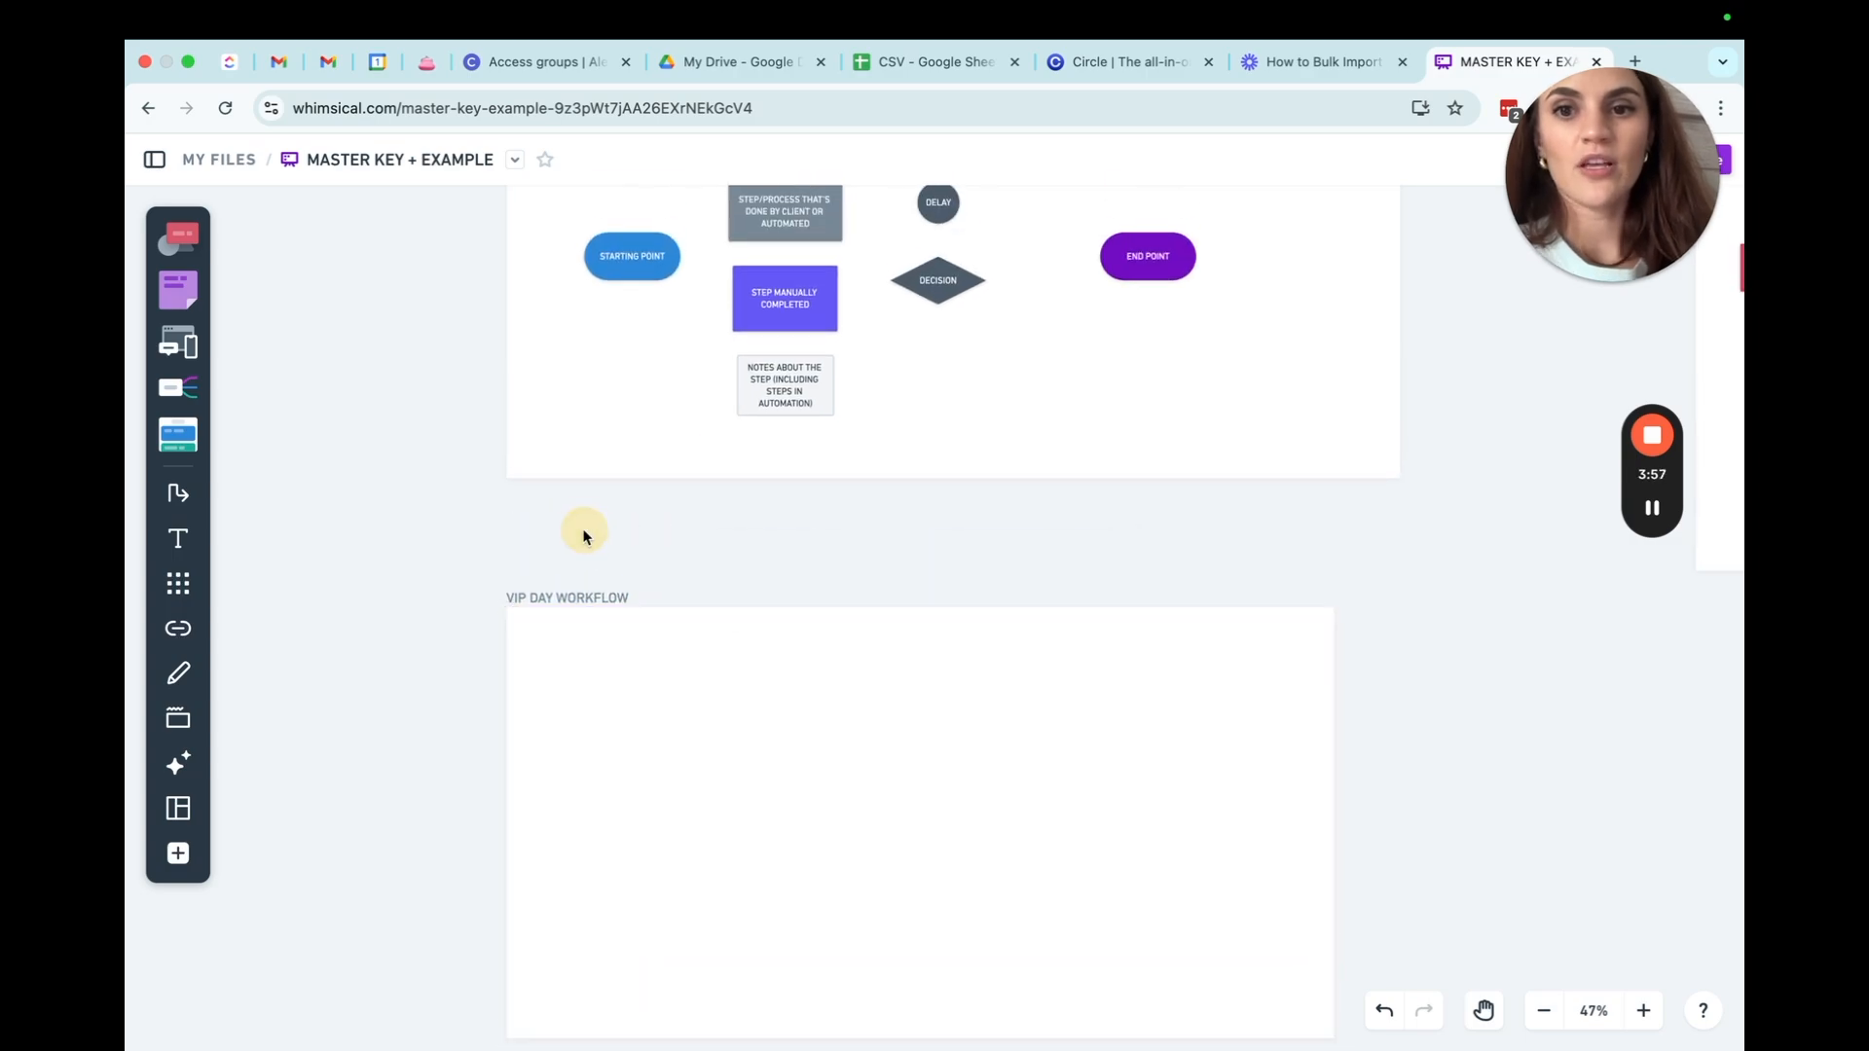
click(607, 262)
click(643, 815)
key(super+v)
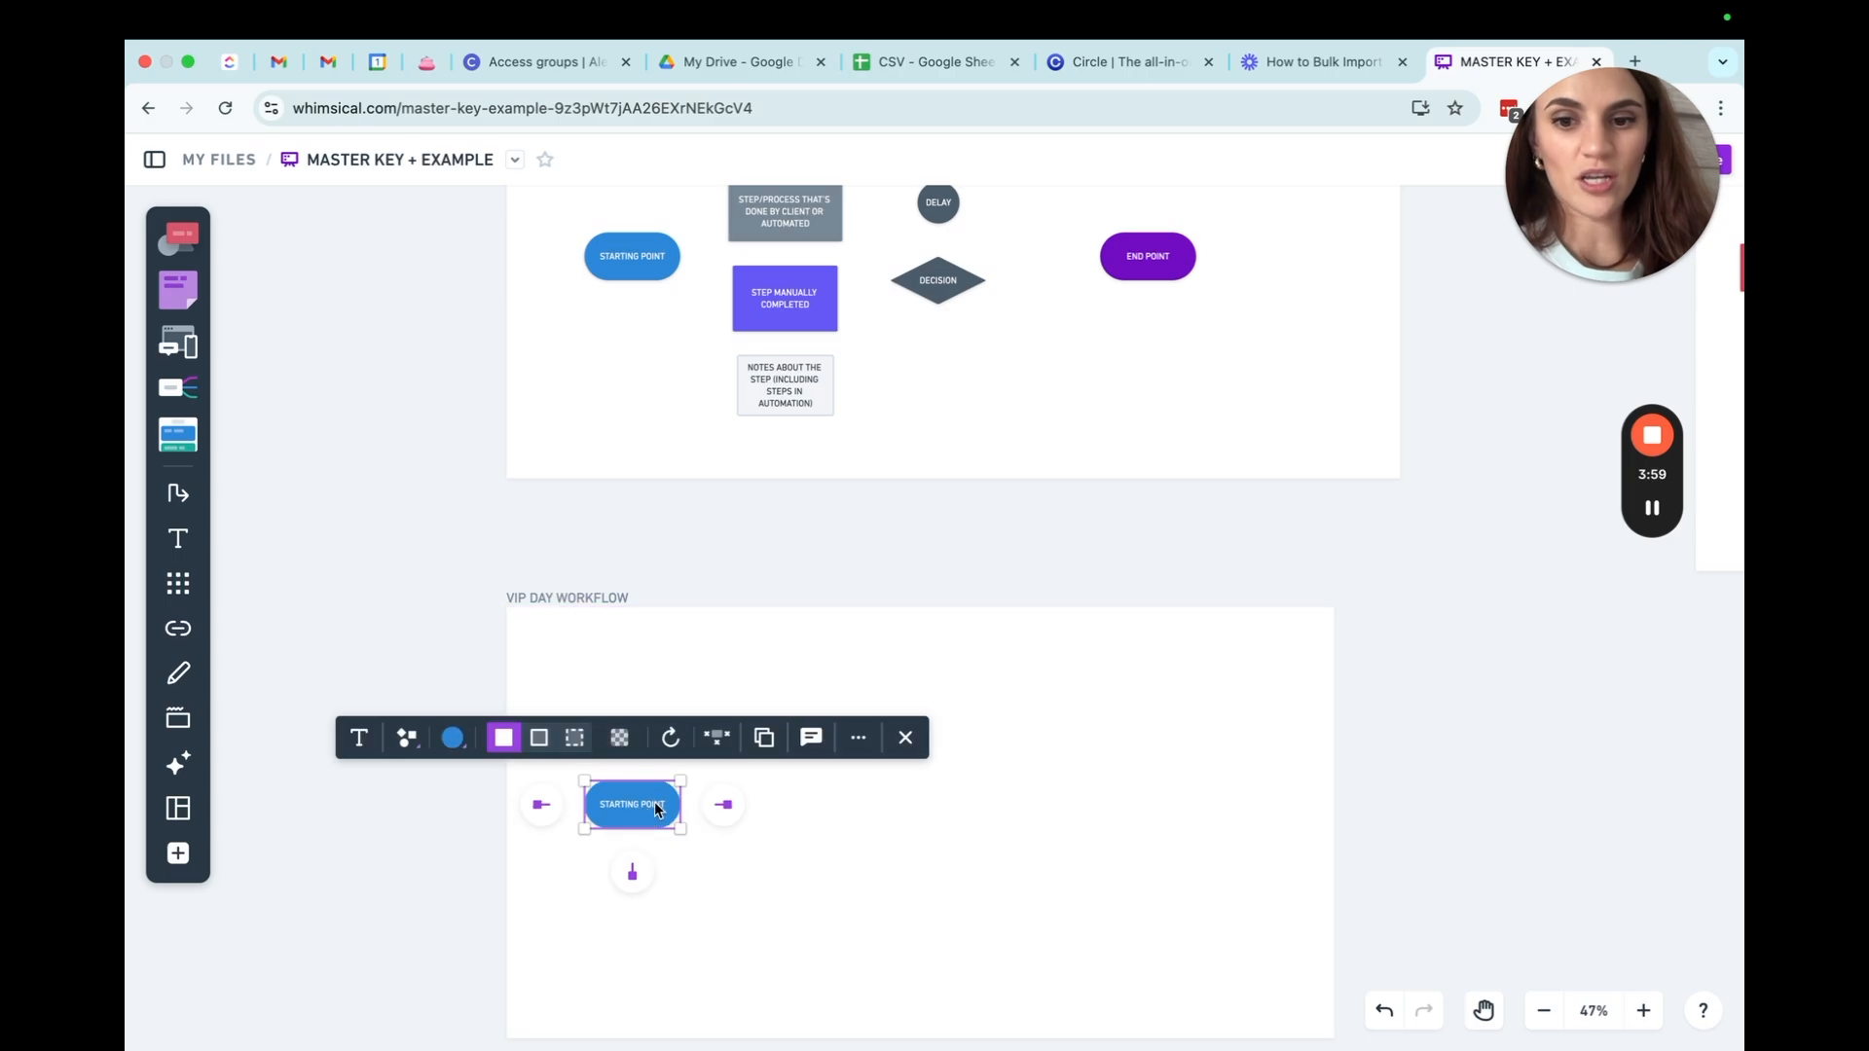
click(643, 811)
click(636, 412)
Relabel the blue Starting Point shape in the VIP DAY WORKFLOW section as SALES PAGE.
scroll(642, 389, up, 1)
scroll(643, 390, left, 1)
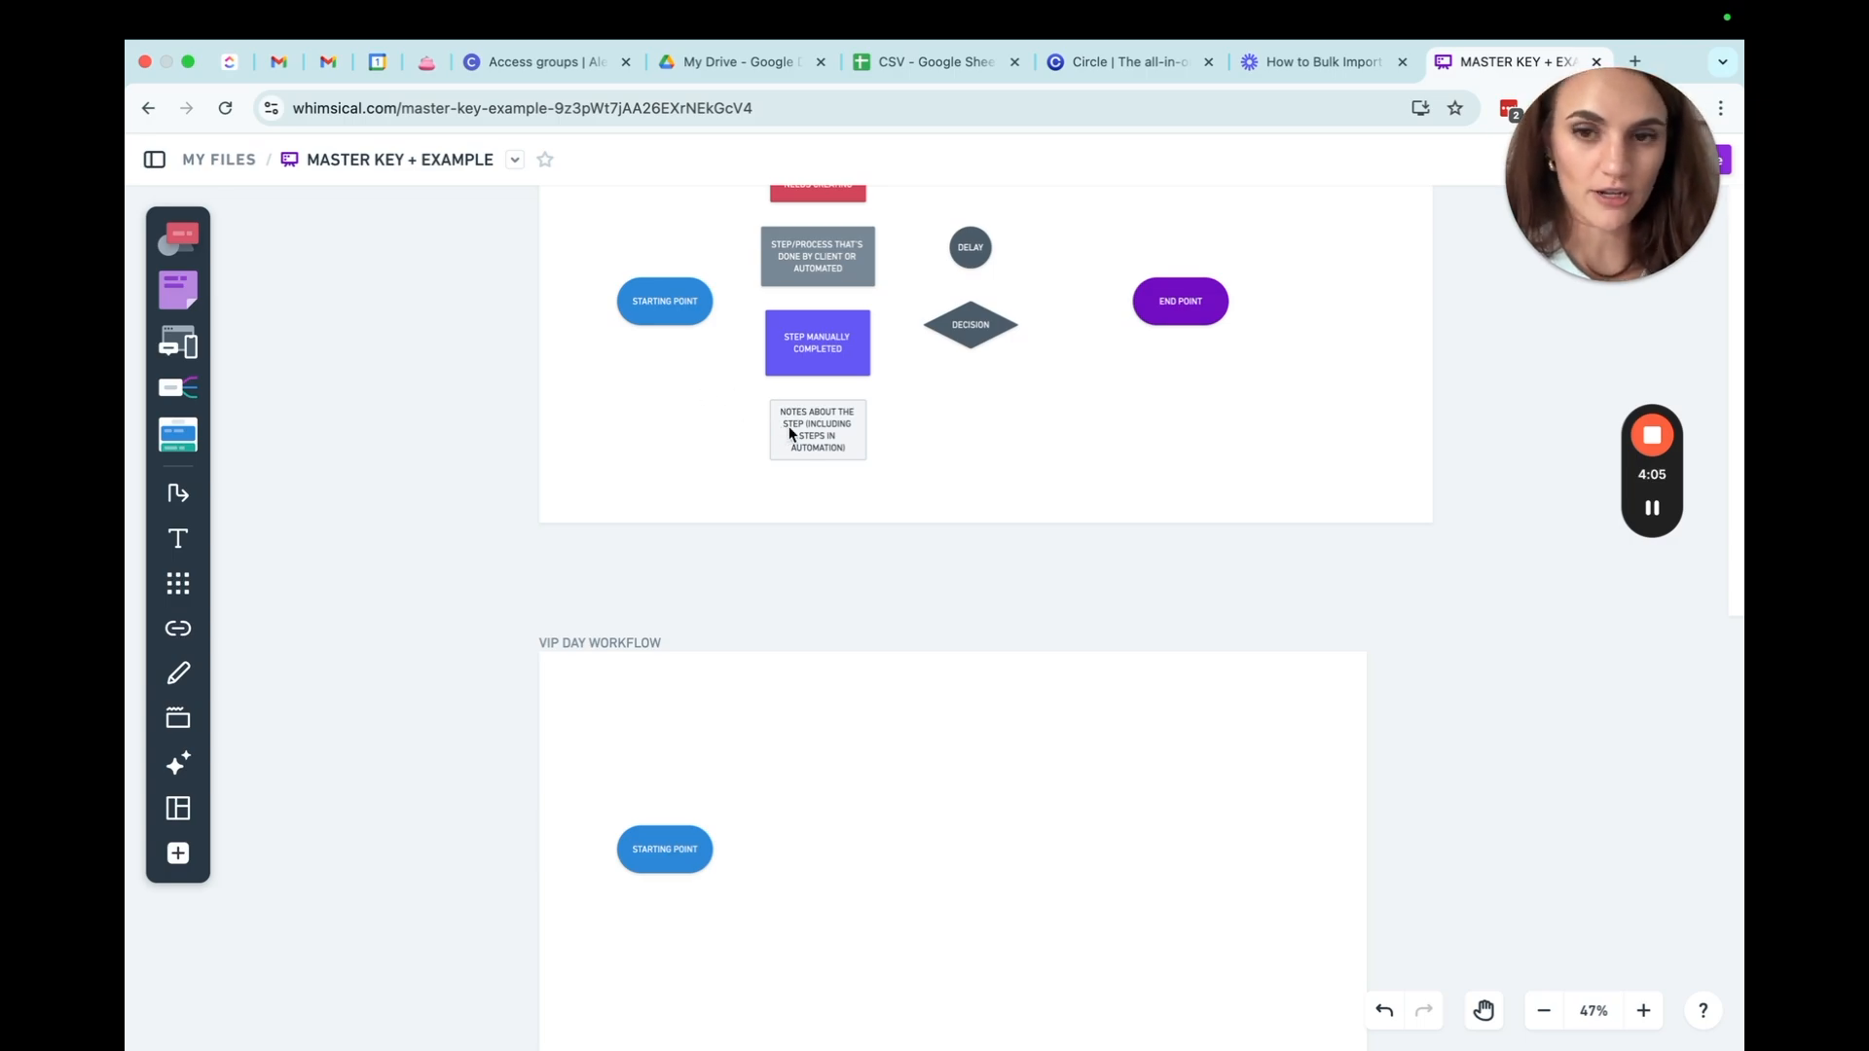
scroll(791, 436, down, 2)
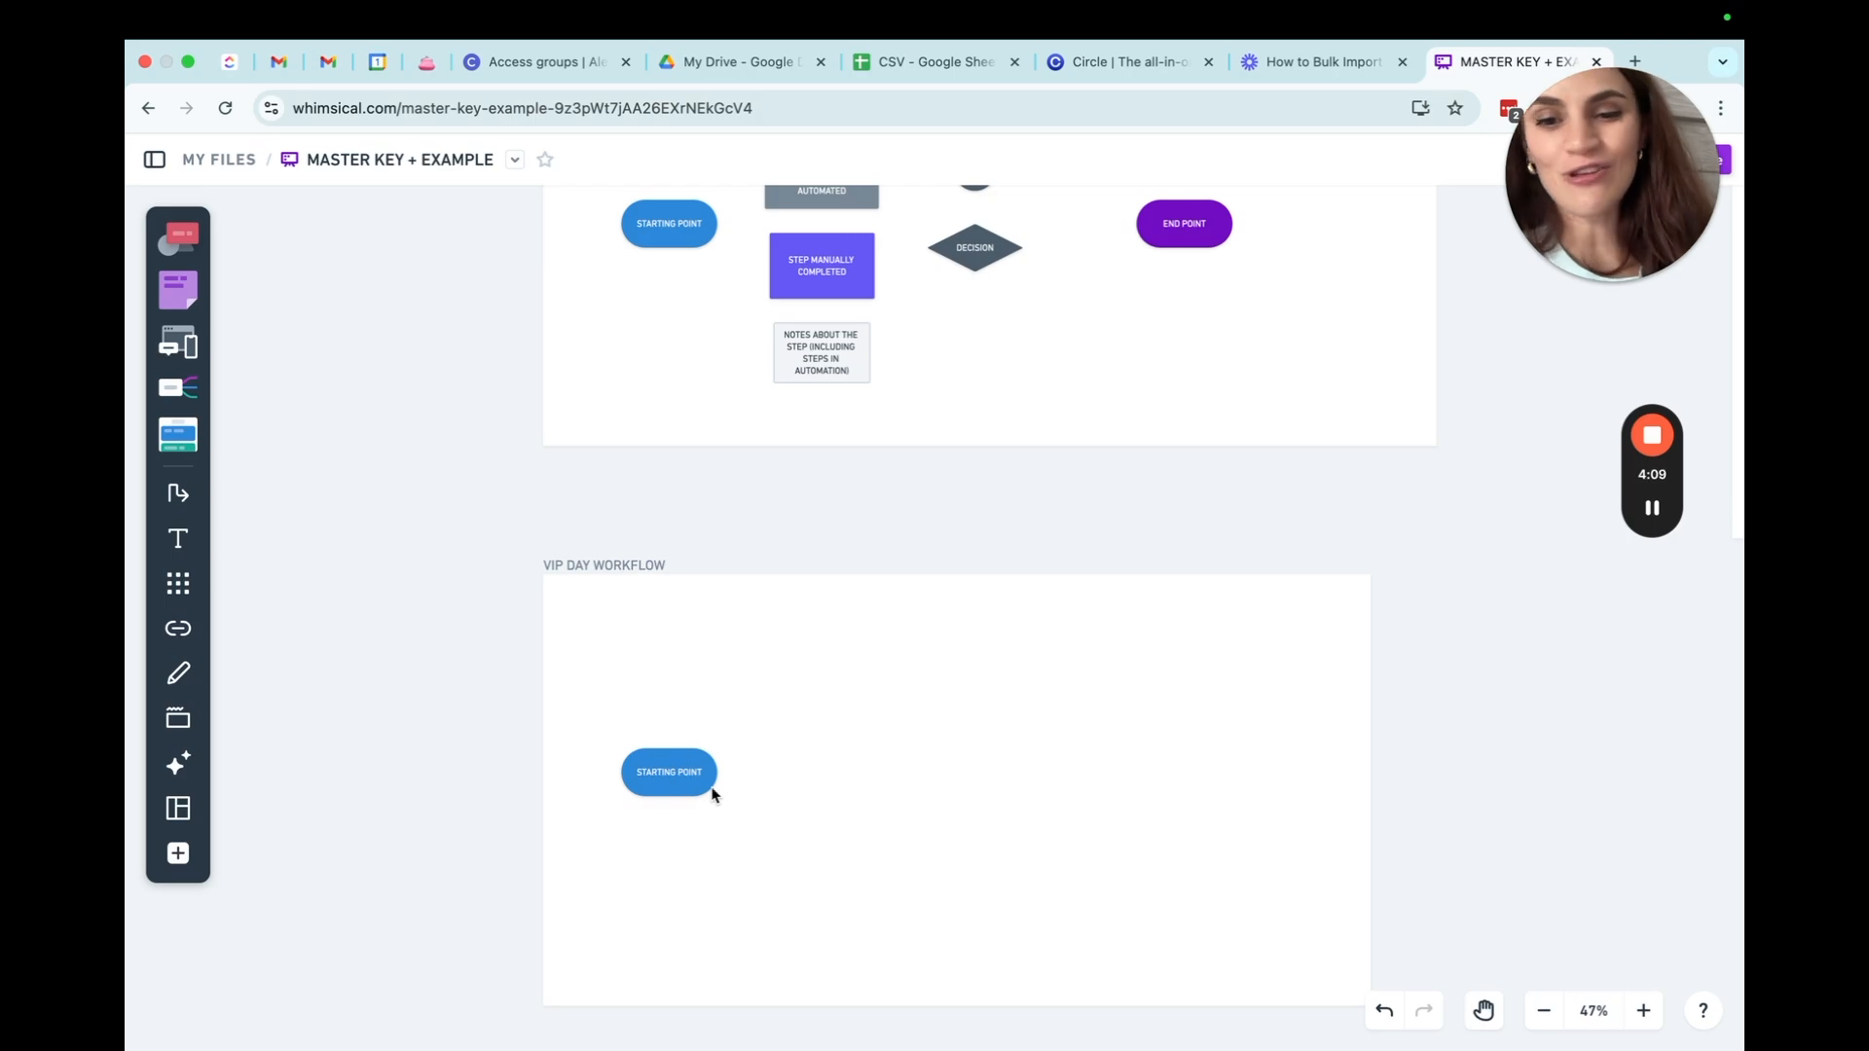
scroll(711, 787, down, 2)
scroll(726, 742, up, 1)
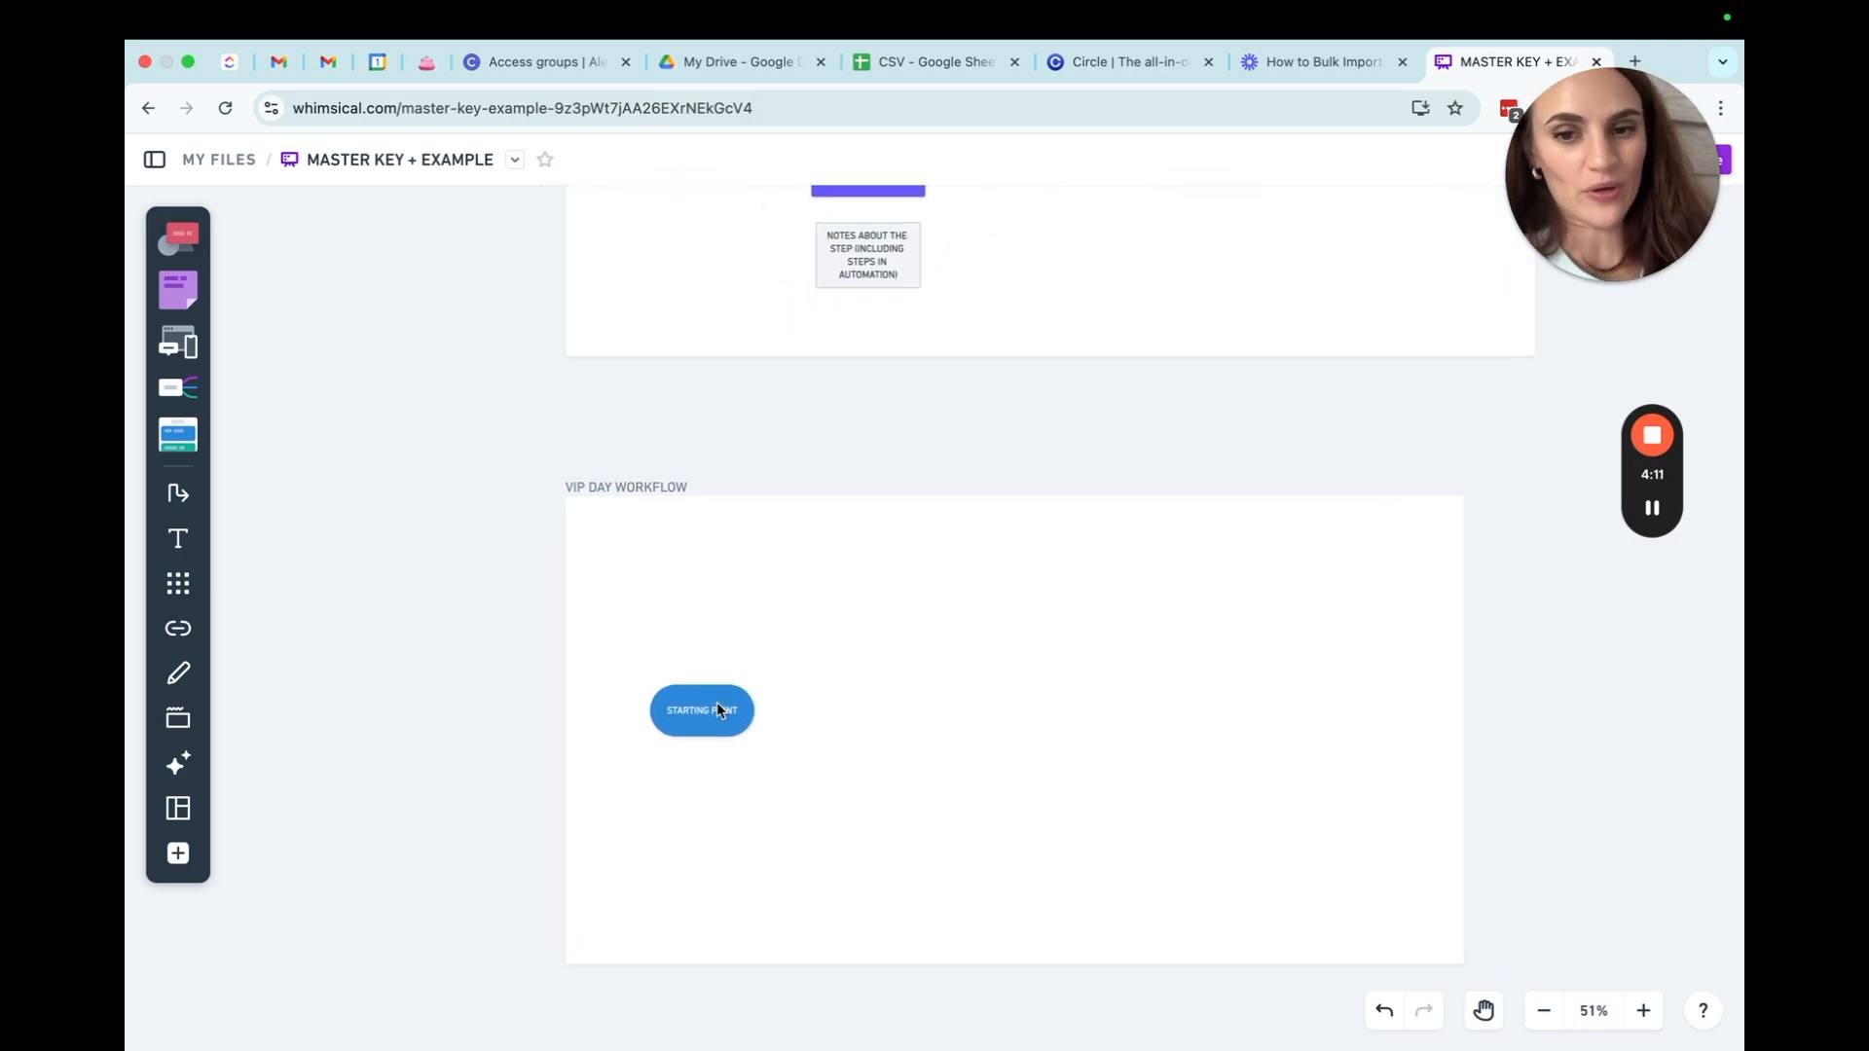
click(715, 703)
triple_click(711, 722)
scroll(664, 584, up, 4)
scroll(662, 582, down, 3)
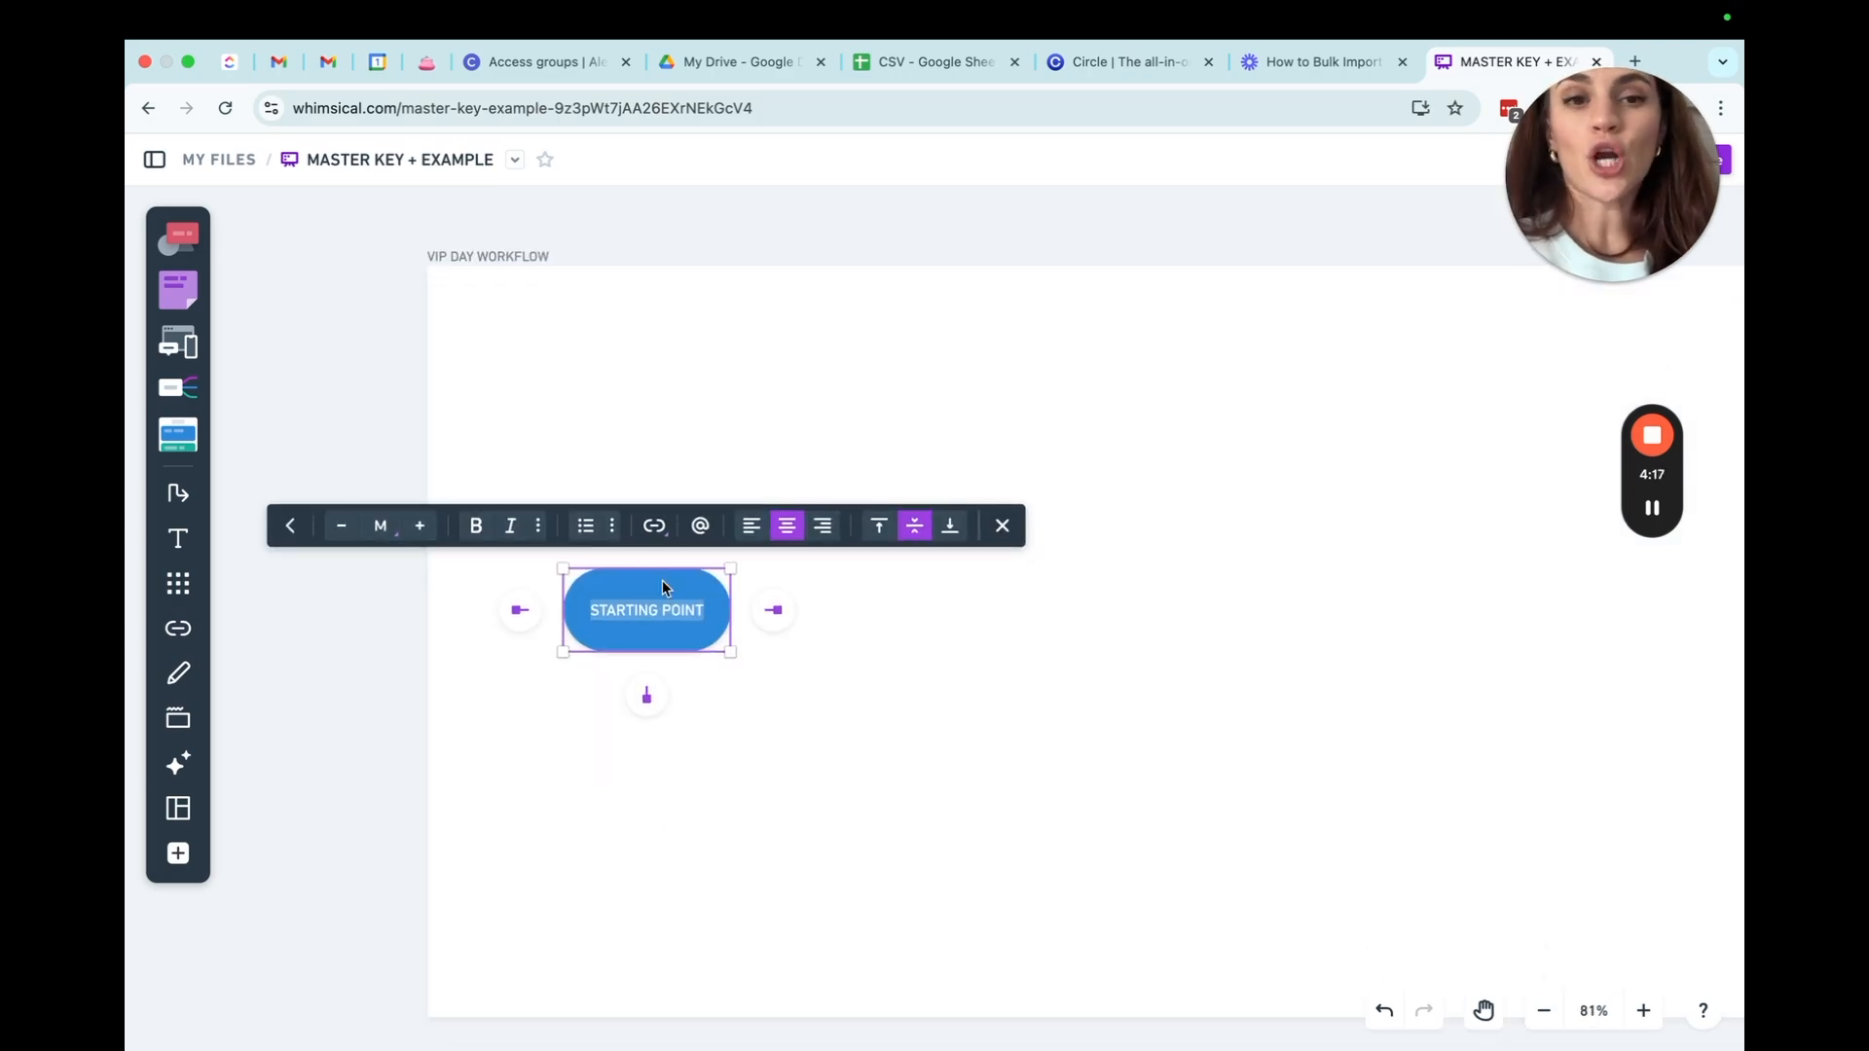
text(SALES PAGE)
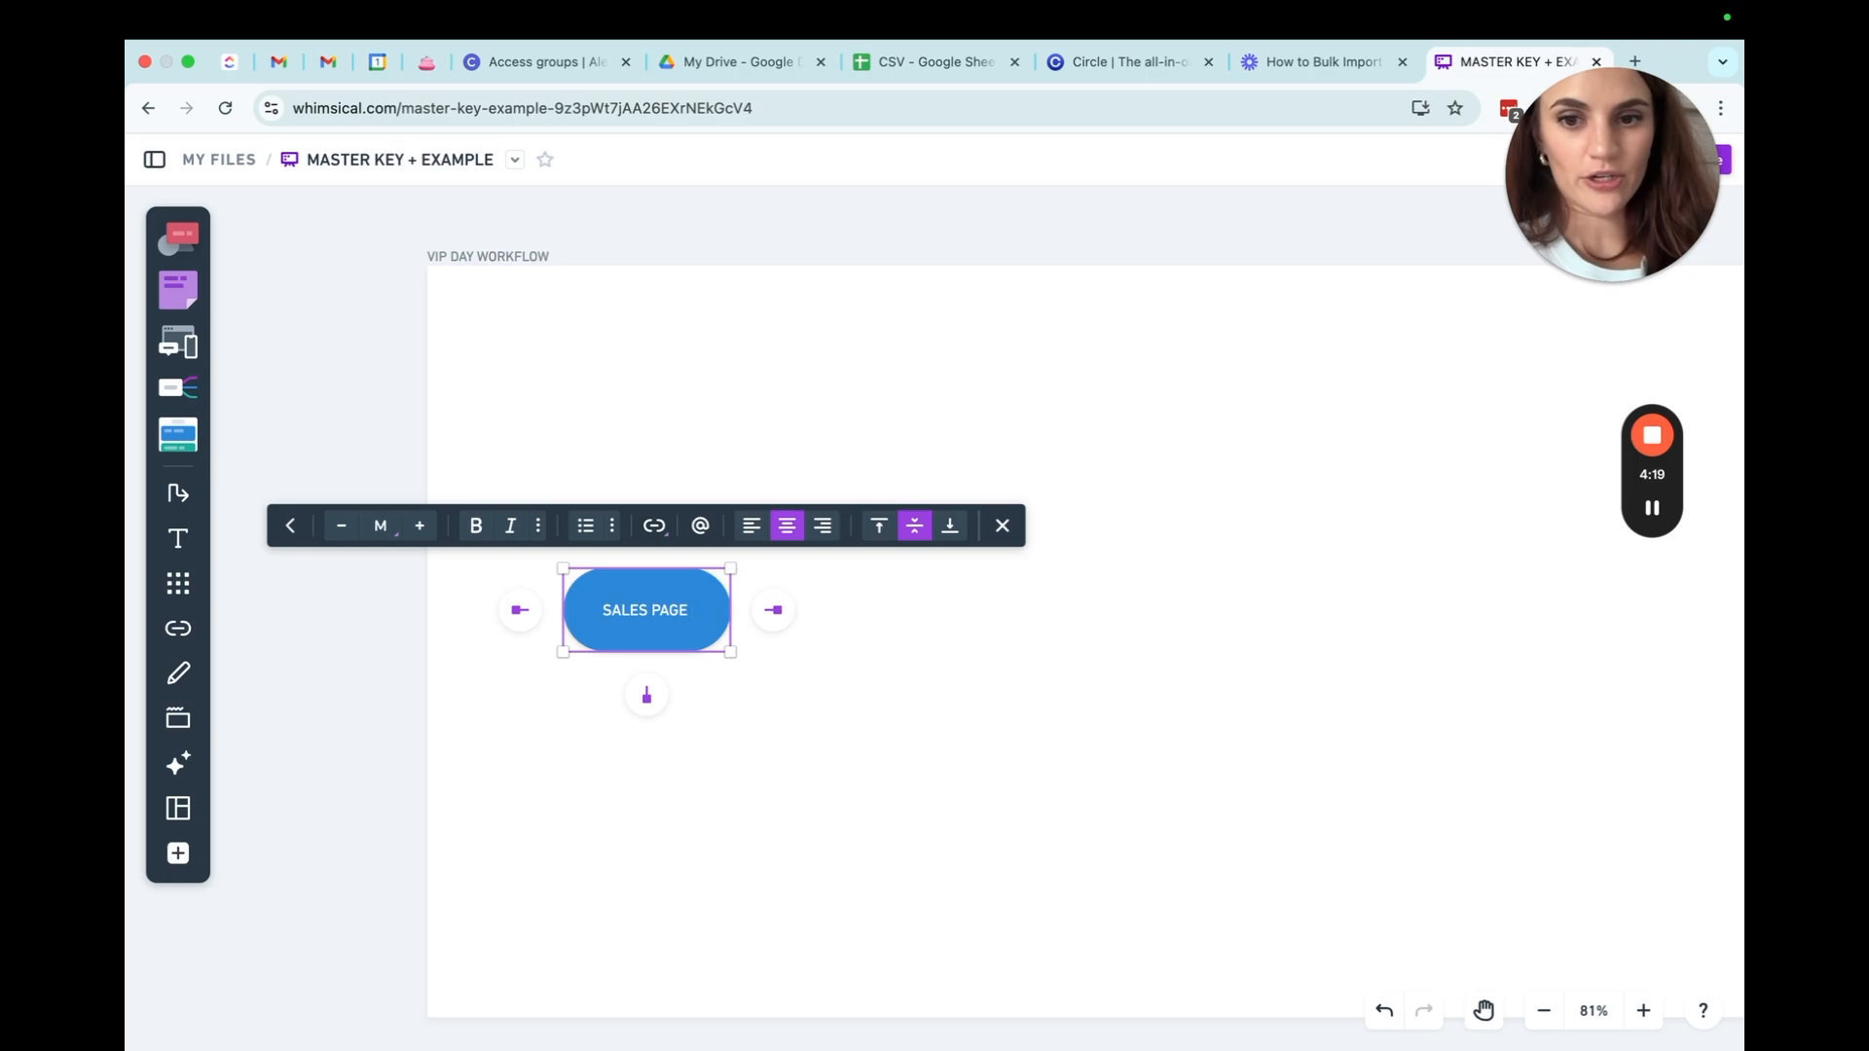
click(730, 354)
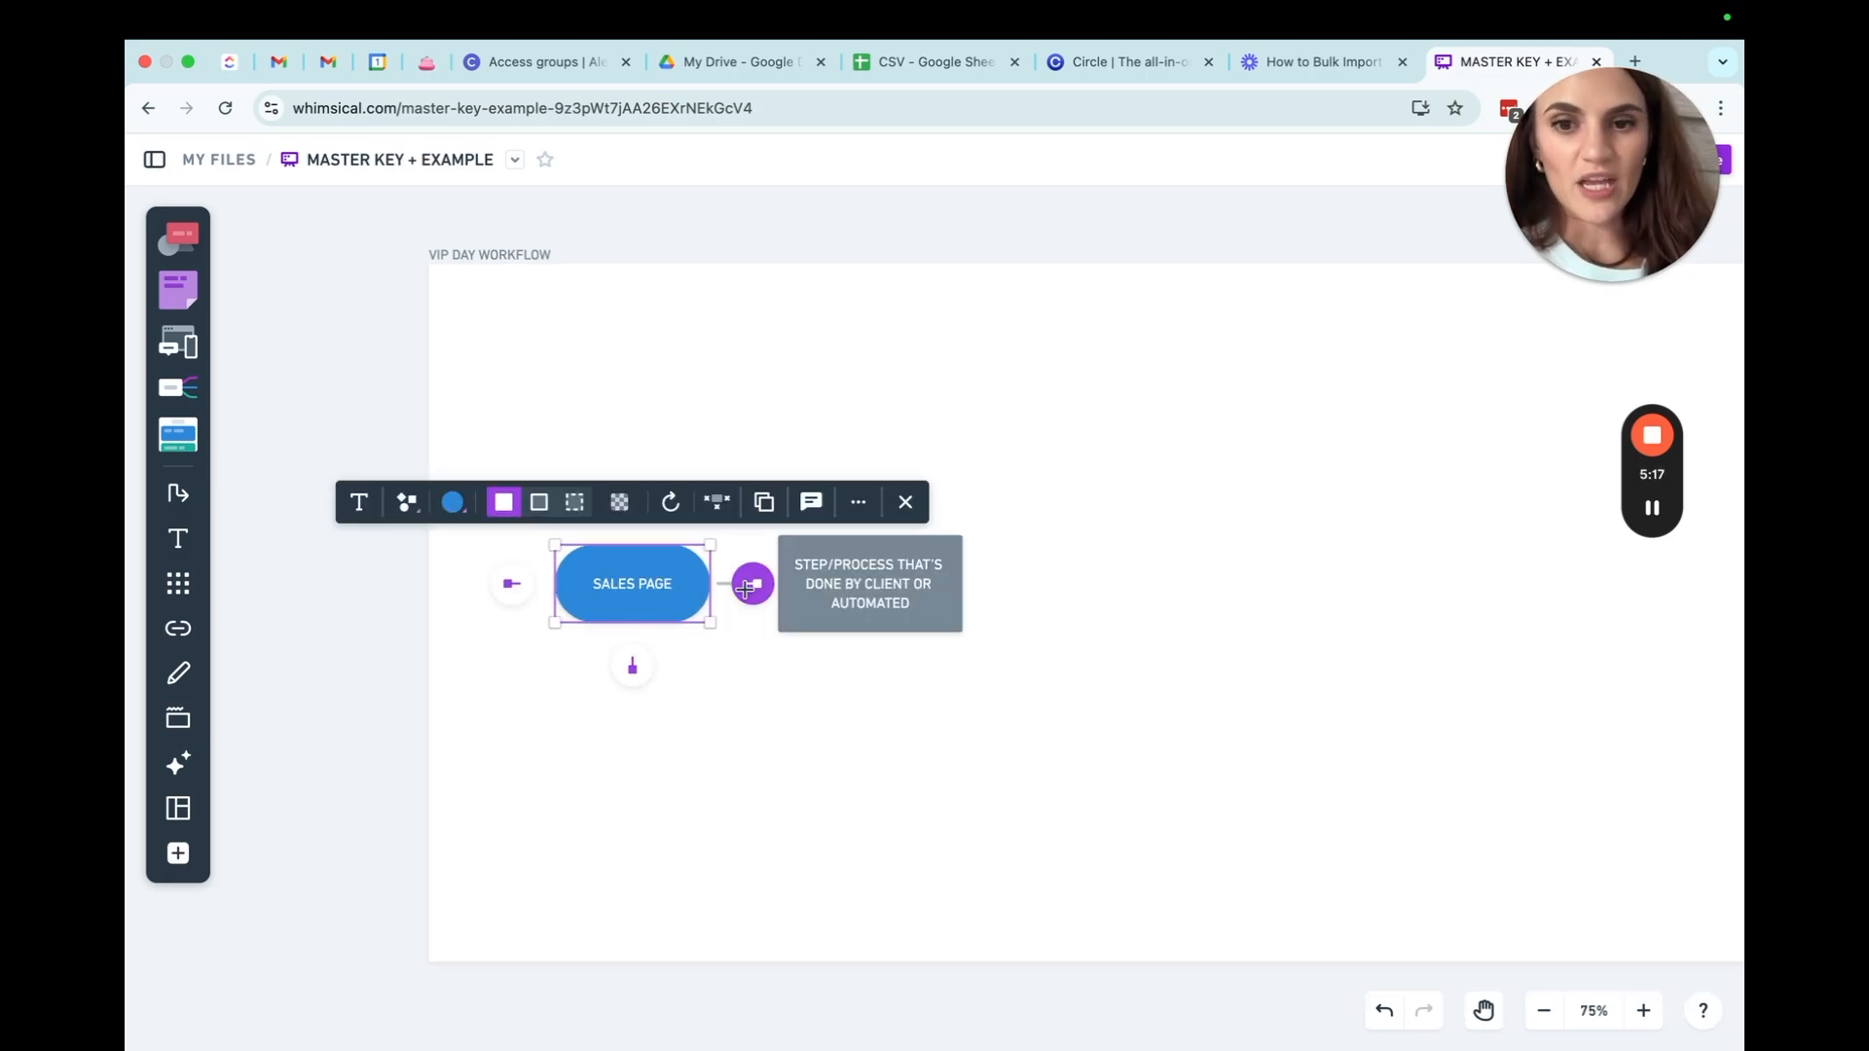
click(847, 660)
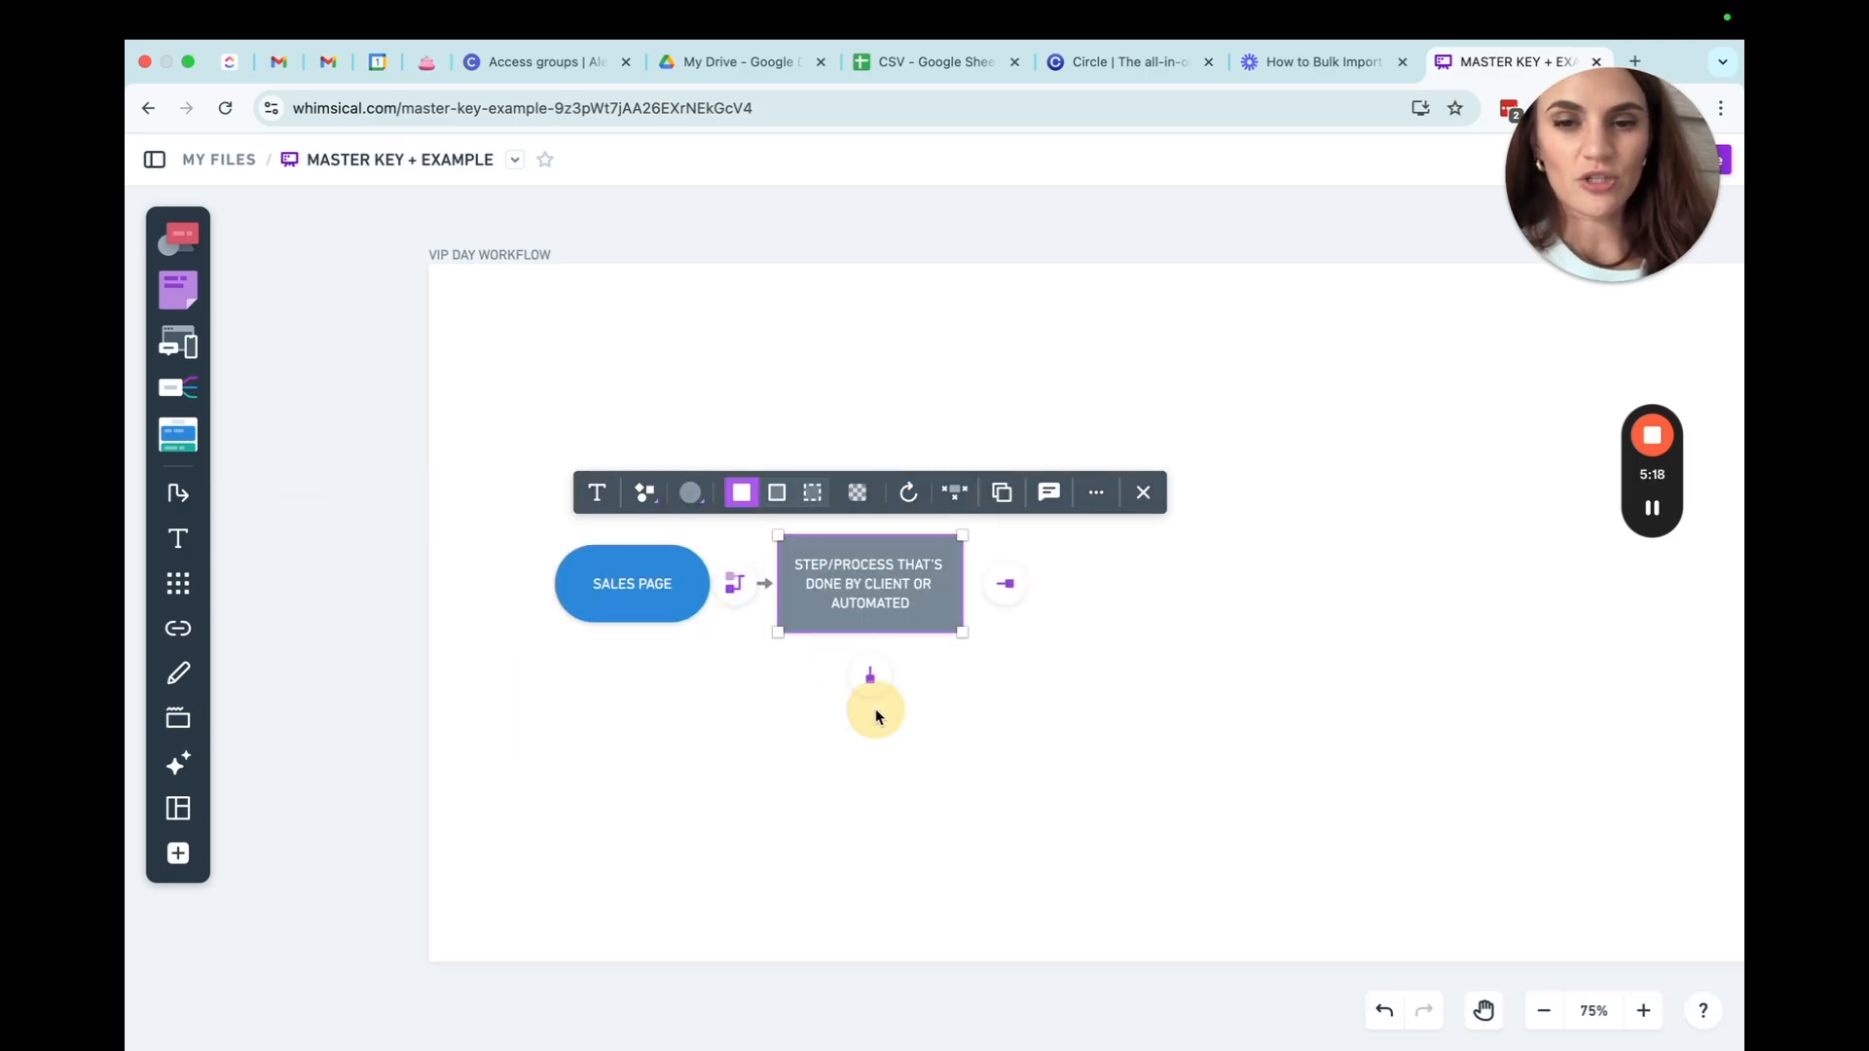
click(880, 727)
click(703, 589)
mouse_move(751, 586)
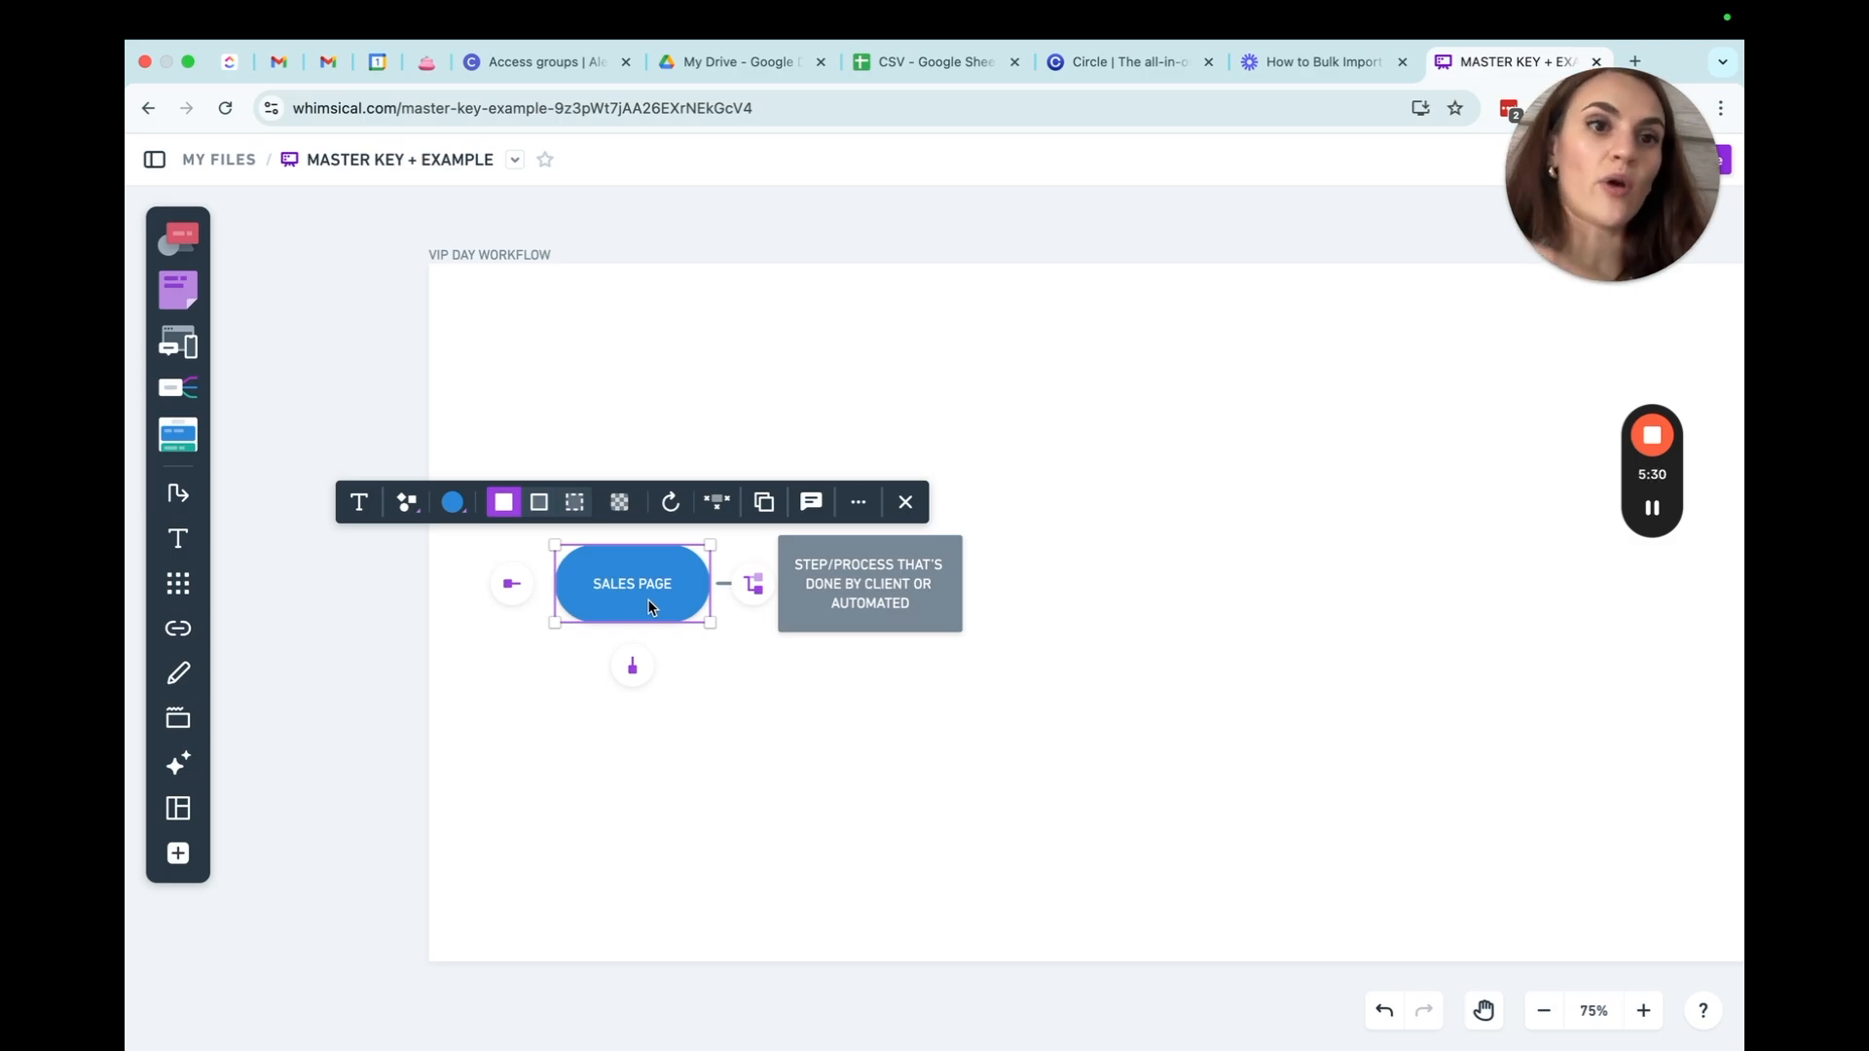
Replace the text of the gray box beside SALES PAGE with SCHEDULE VIP DAY VIA SCHEDULER.
click(856, 591)
scroll(778, 487, up, 10)
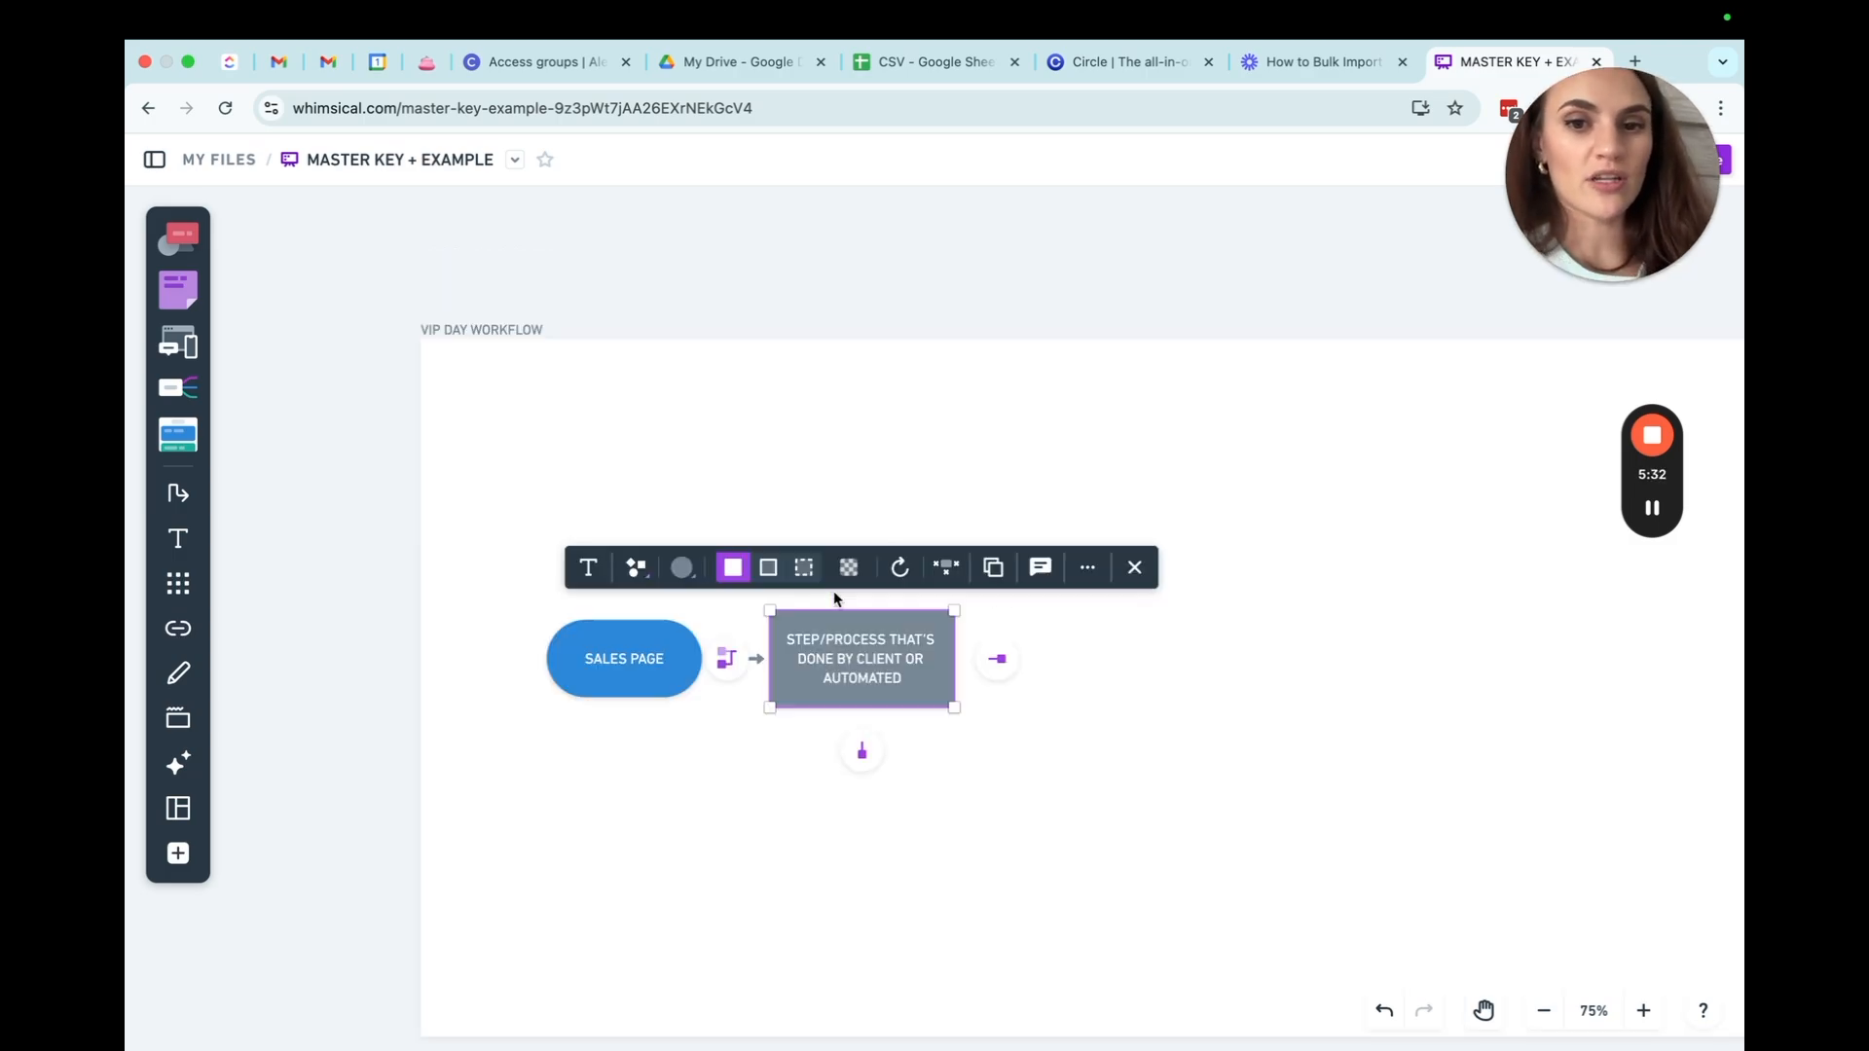
scroll(793, 476, down, 10)
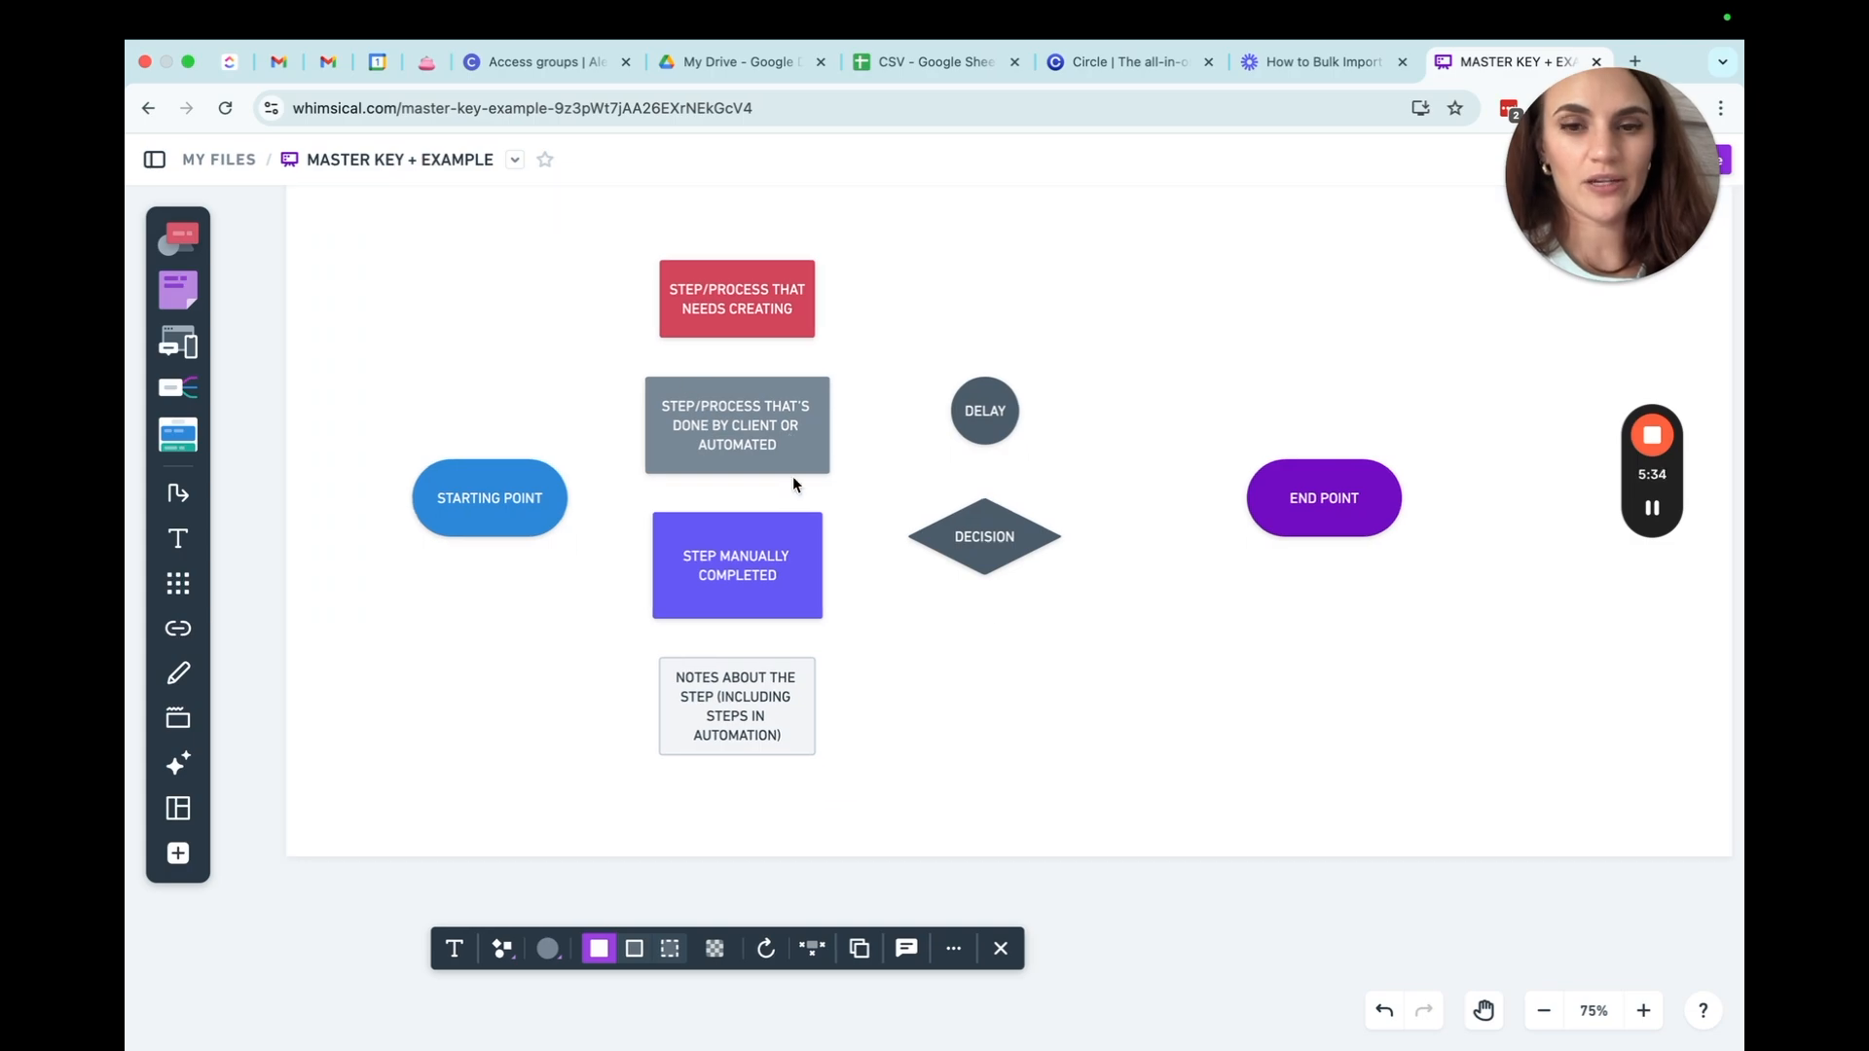
click(773, 577)
key(ctrl+a)
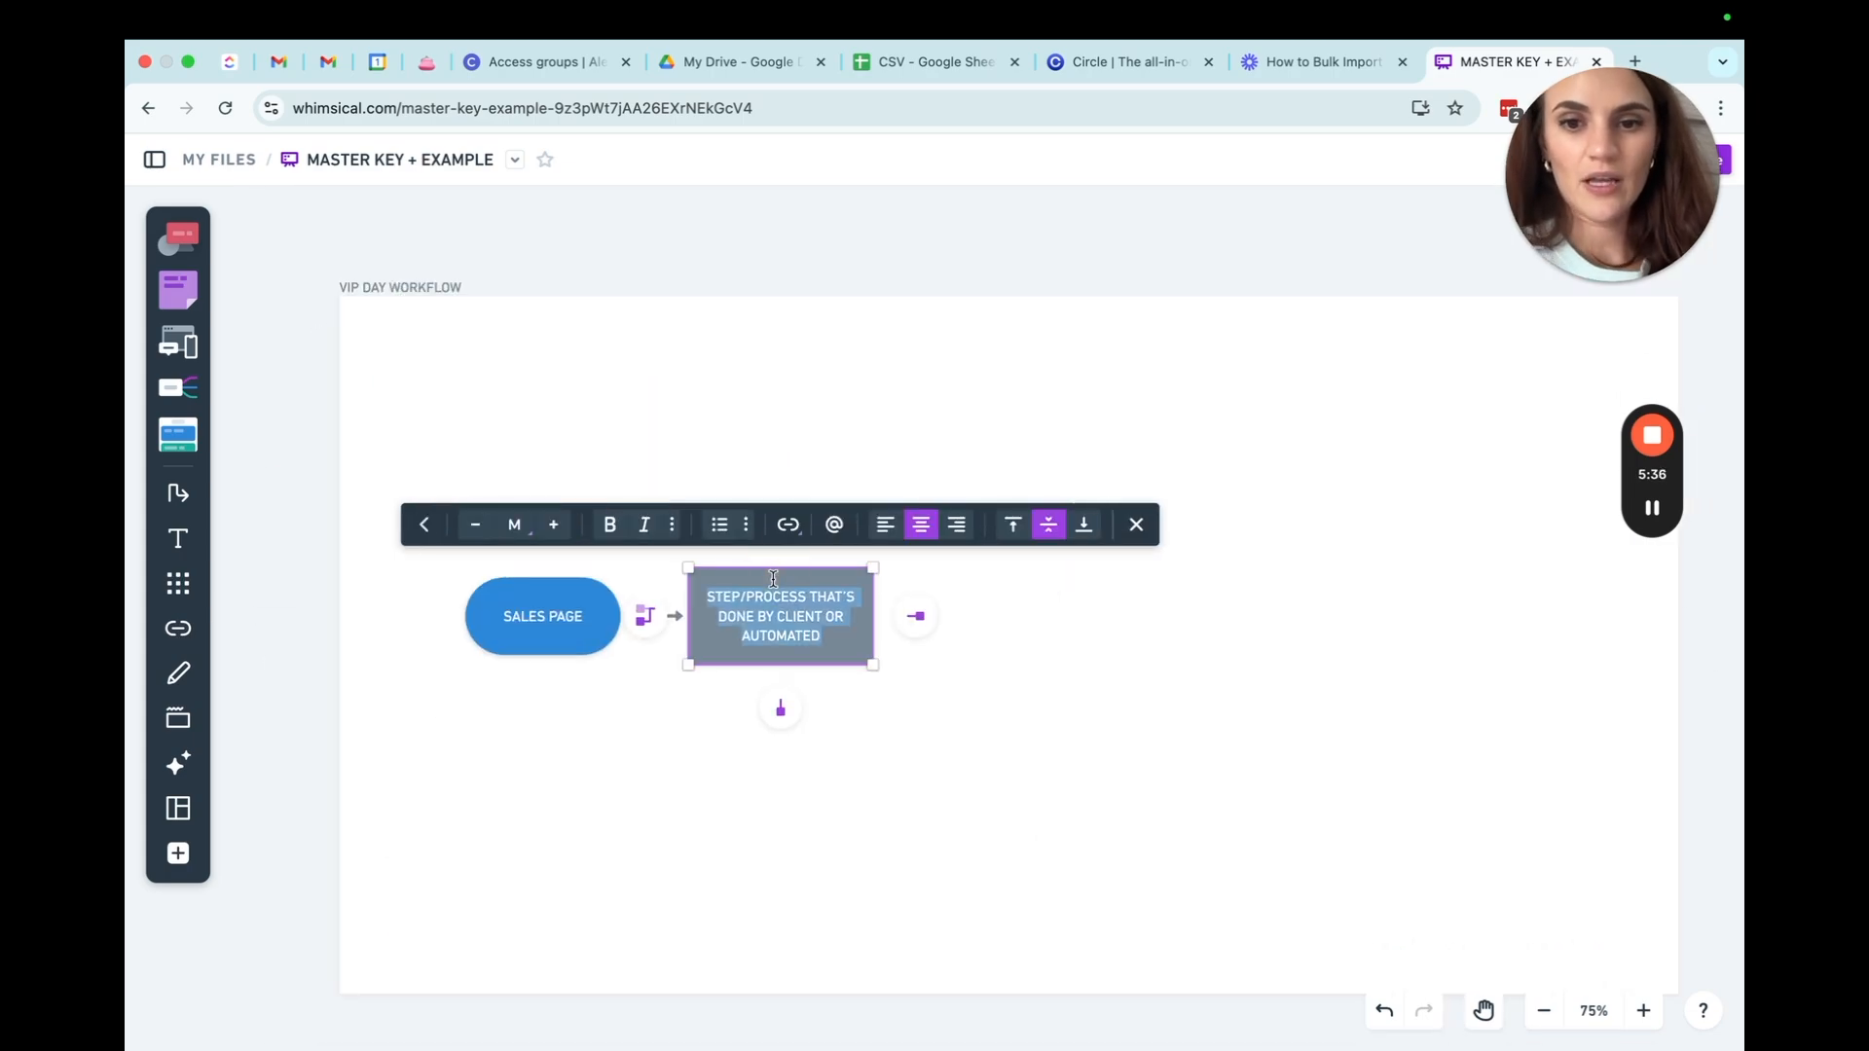
text(SCHEDULE VIP DAY VIA)
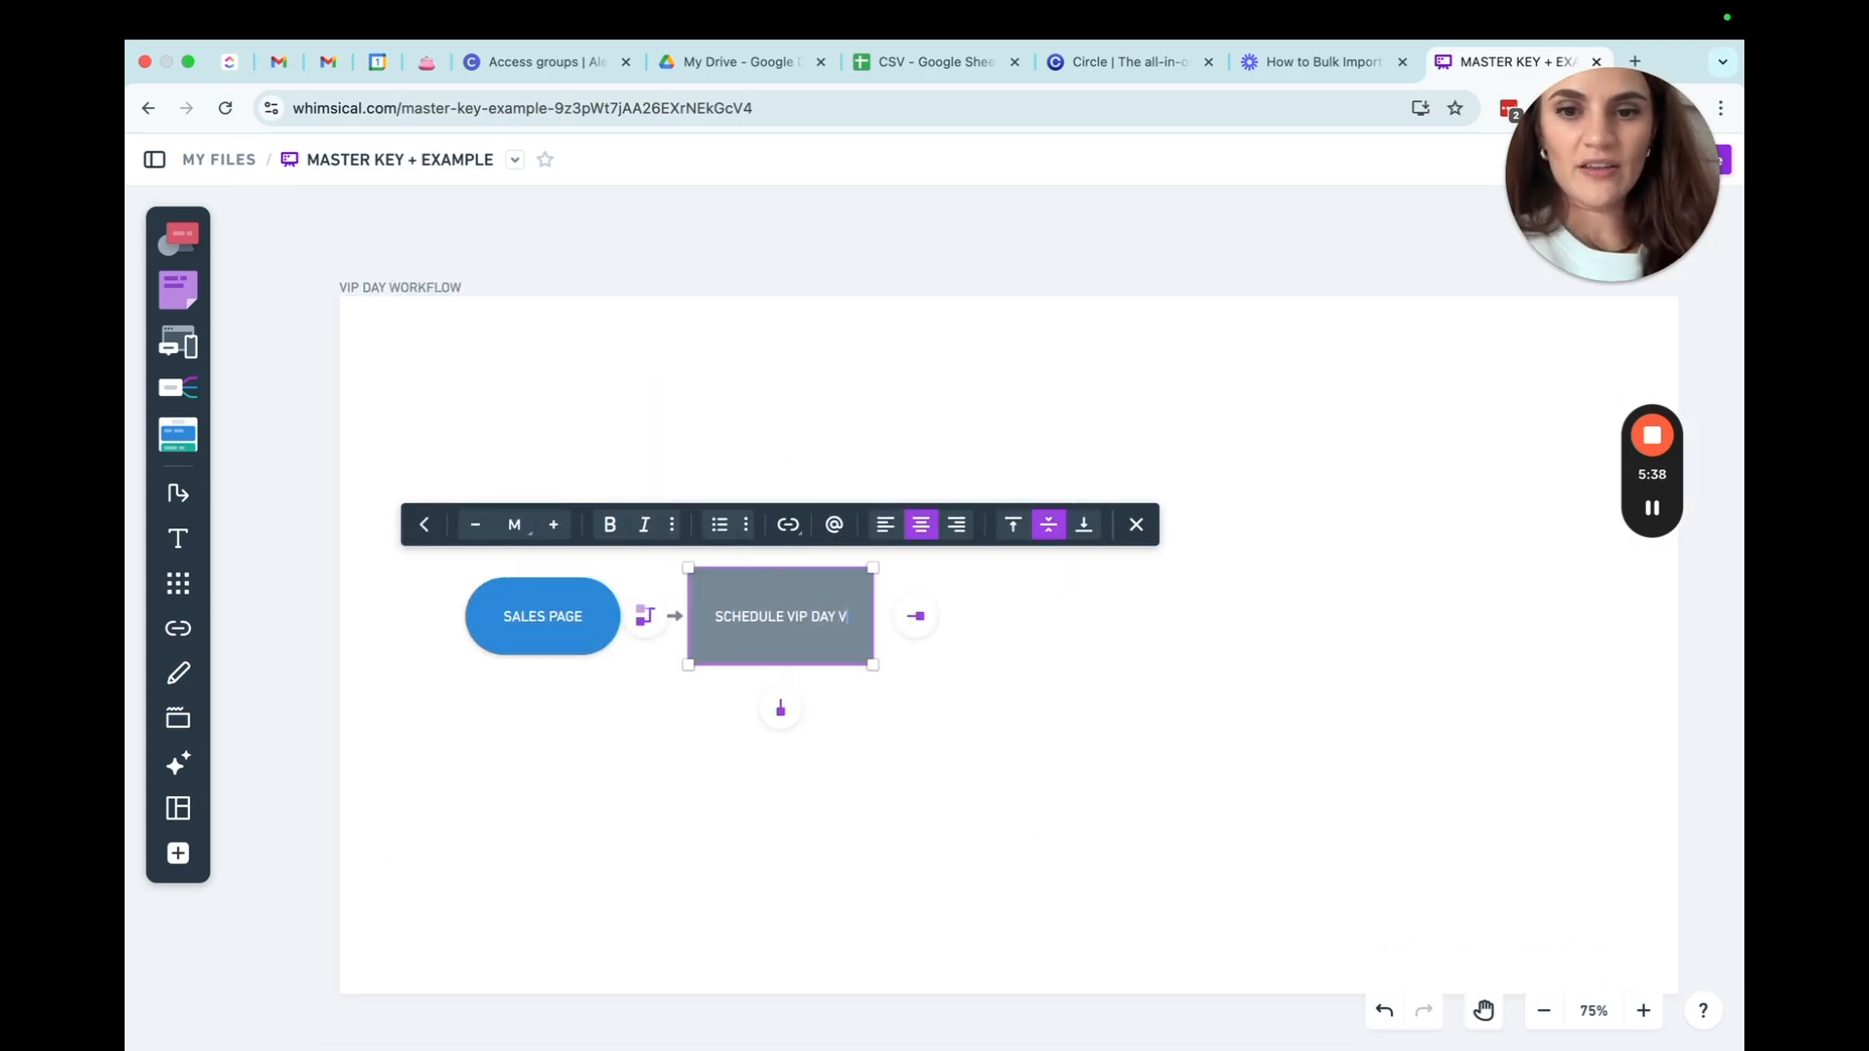
text(SCHEDULER)
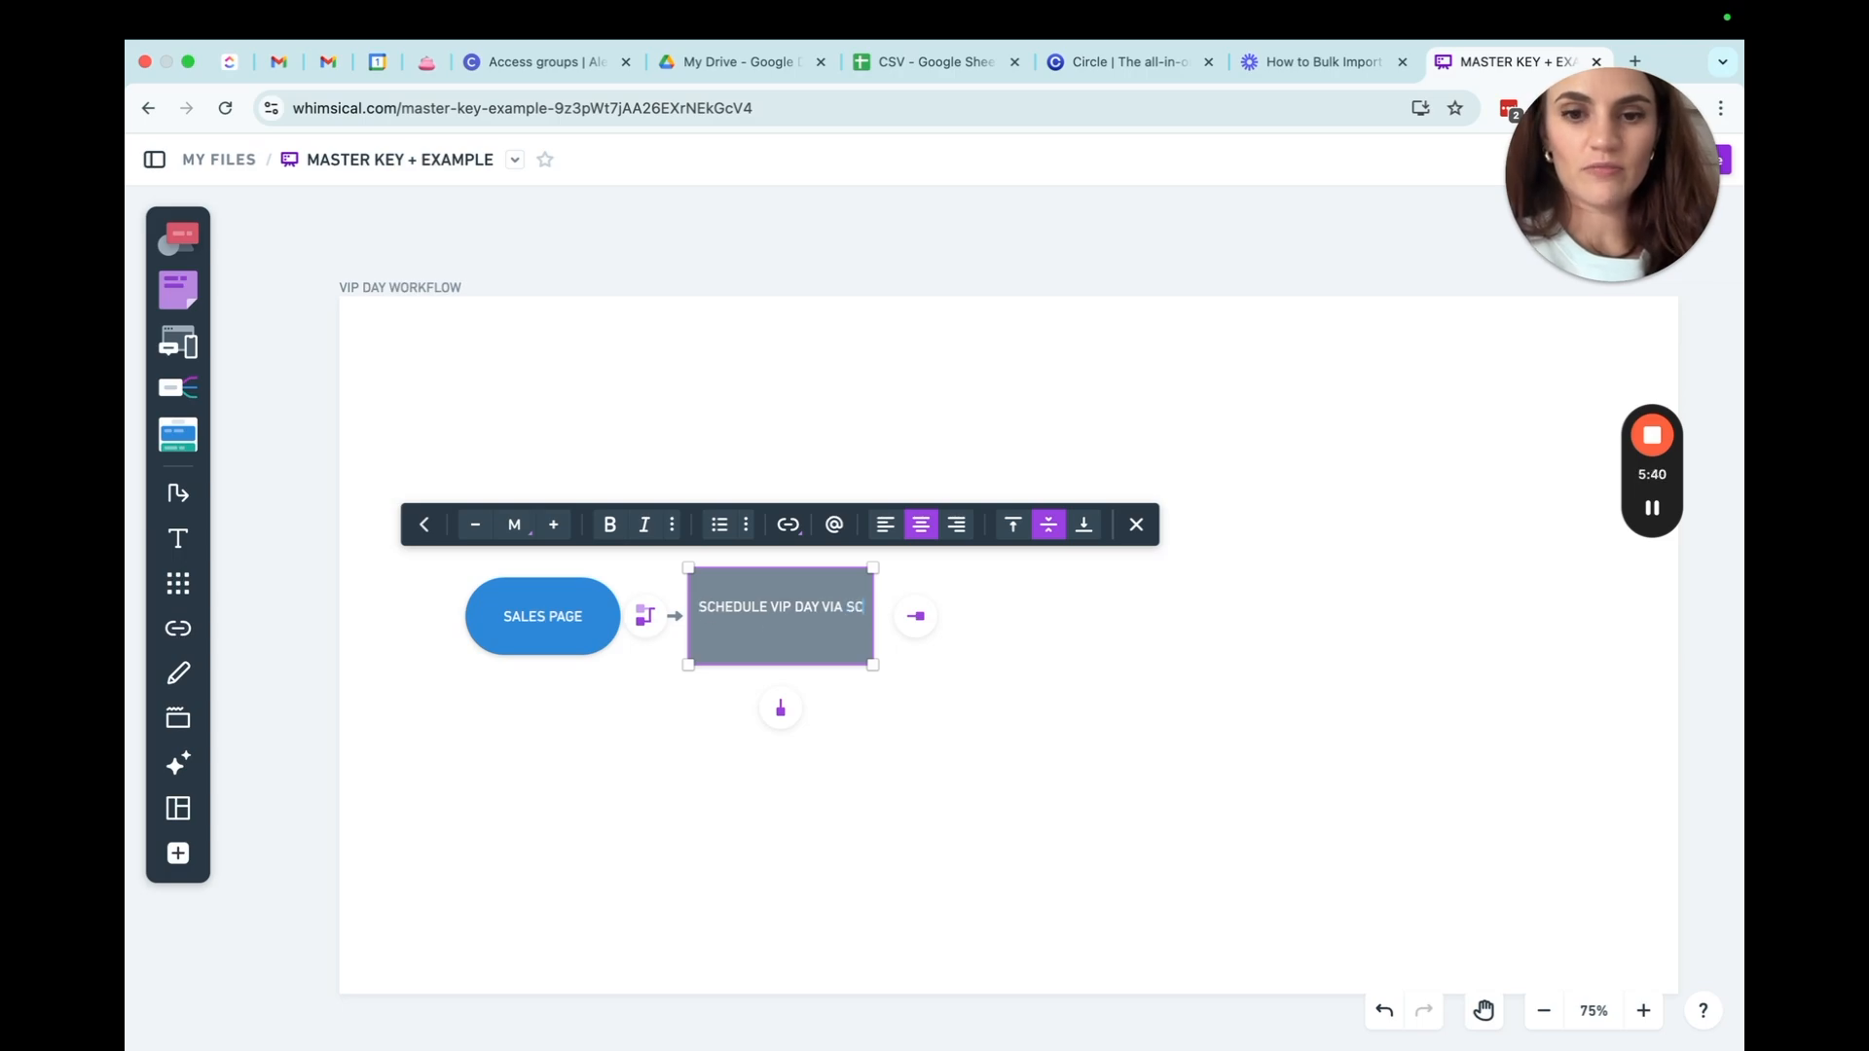
click(897, 863)
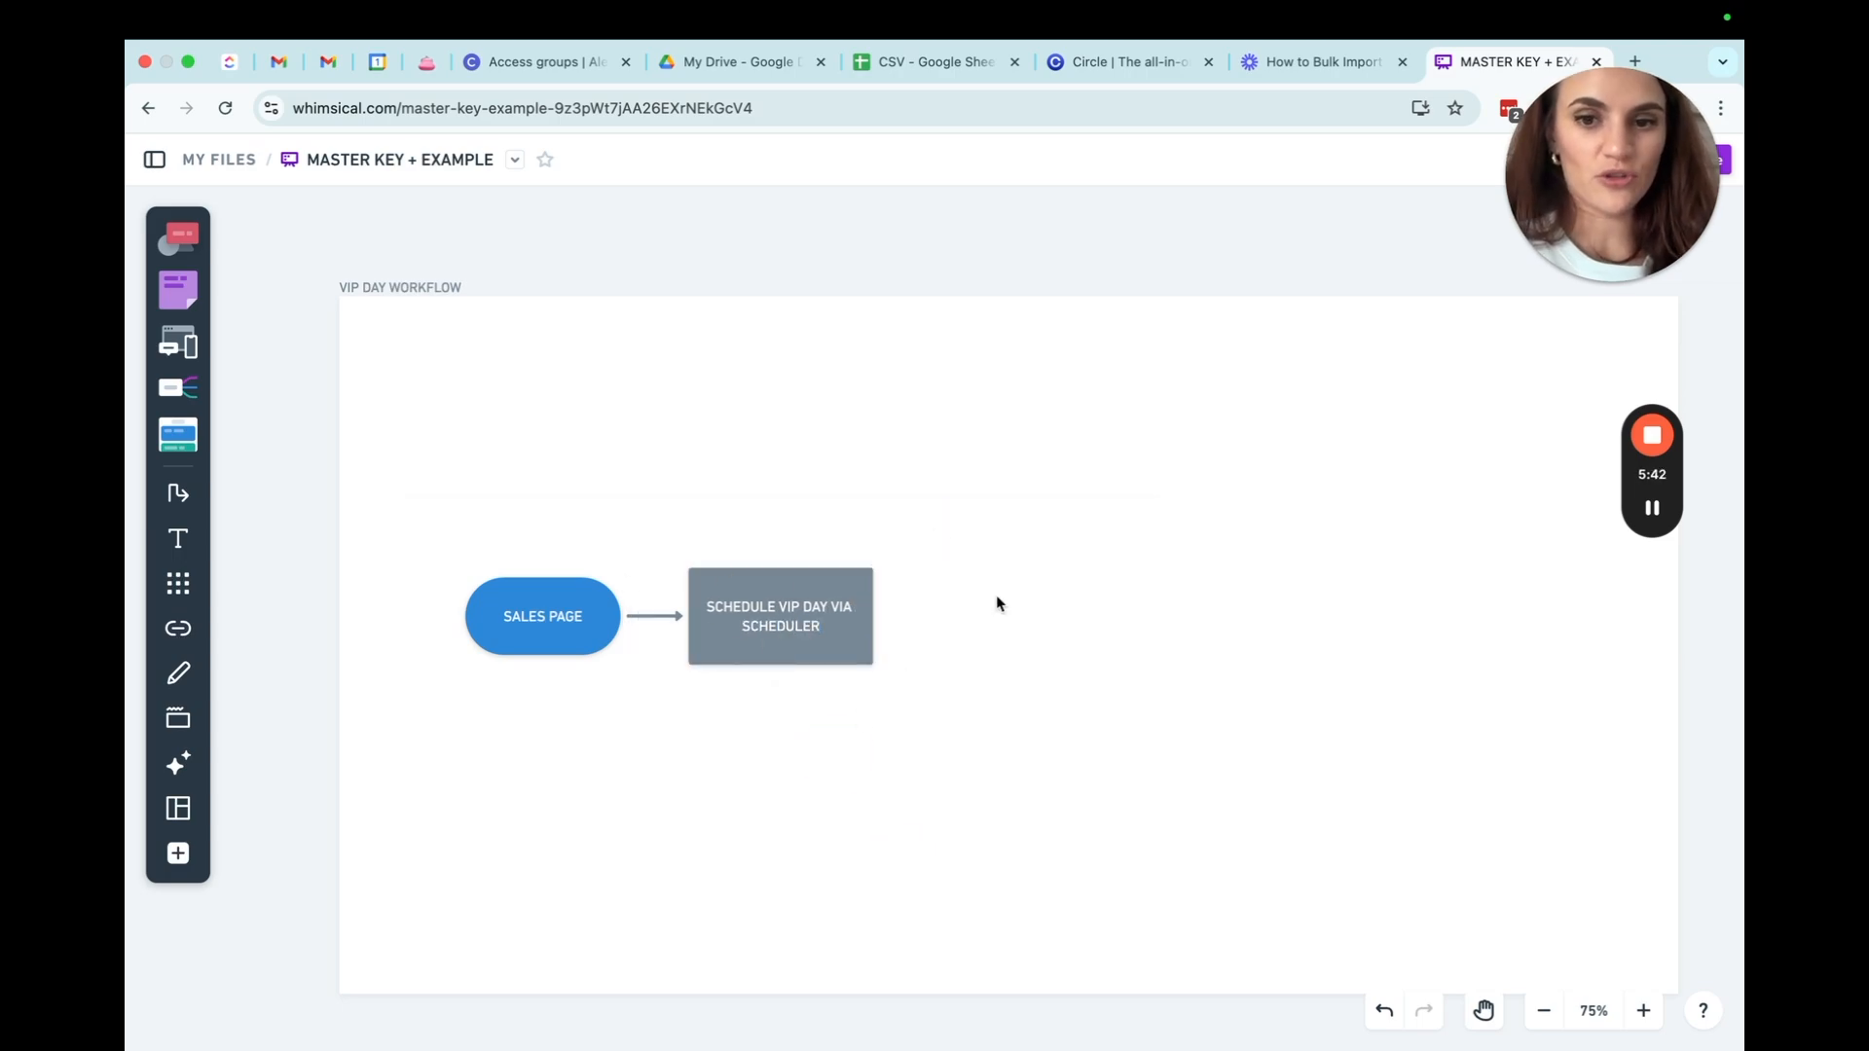
click(808, 584)
click(822, 685)
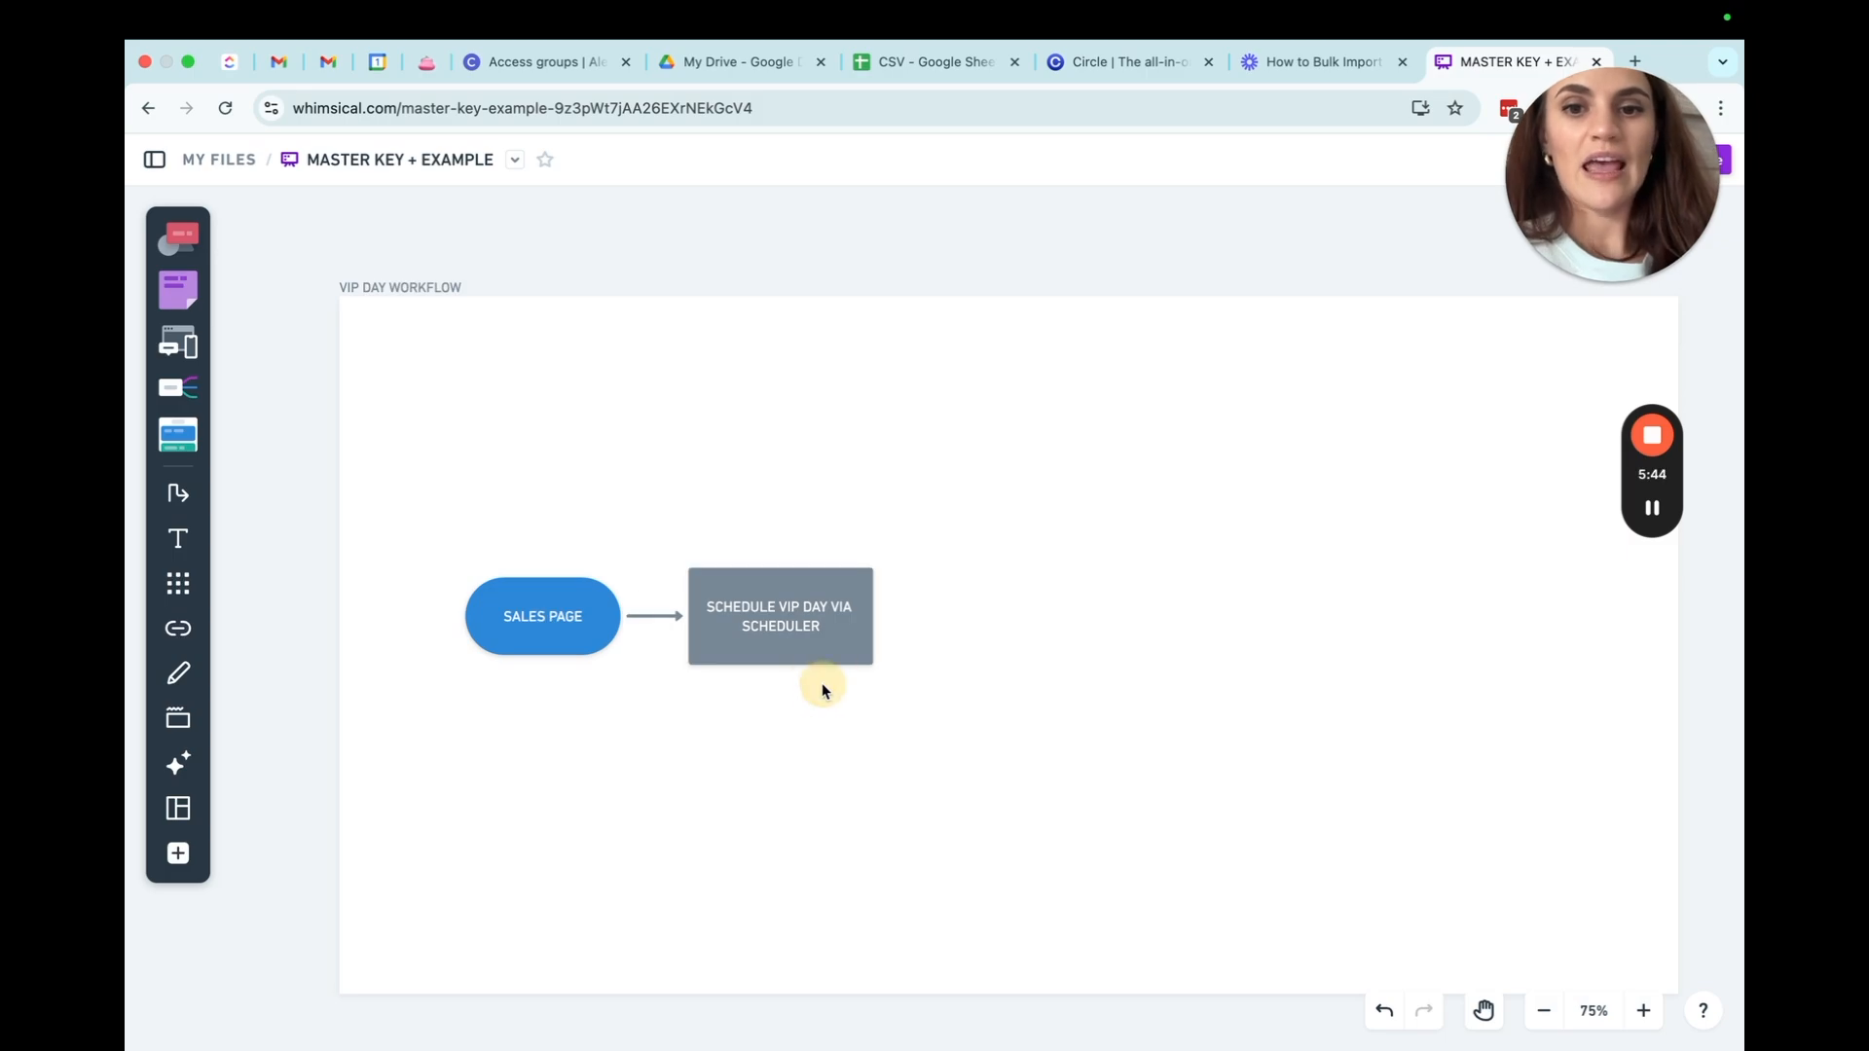
Add a connected gray box after SCHEDULE VIP DAY VIA SCHEDULER, labeled TRIGGER ZAP: INSERT NAME OF ZAP.
scroll(880, 618, right, 5)
scroll(883, 619, right, 15)
scroll(883, 620, up, 7)
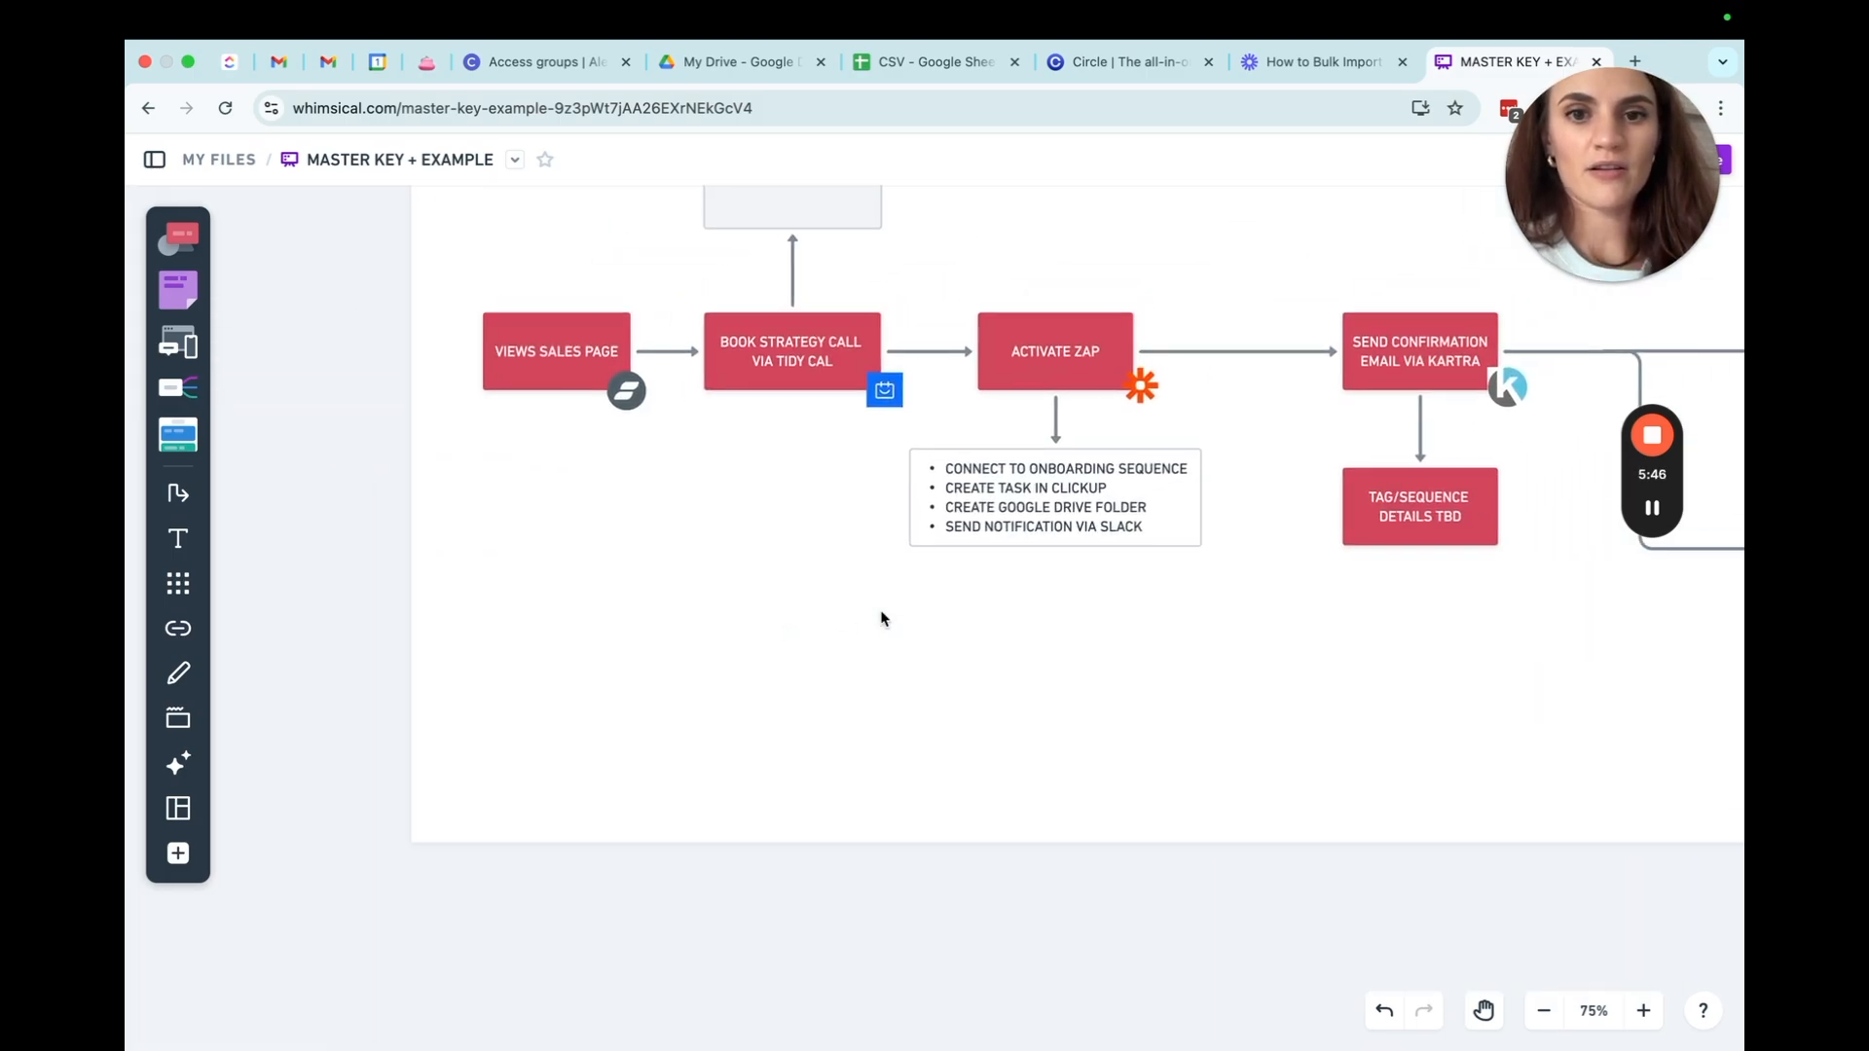
click(941, 503)
scroll(943, 503, left, 15)
scroll(942, 503, down, 7)
click(640, 664)
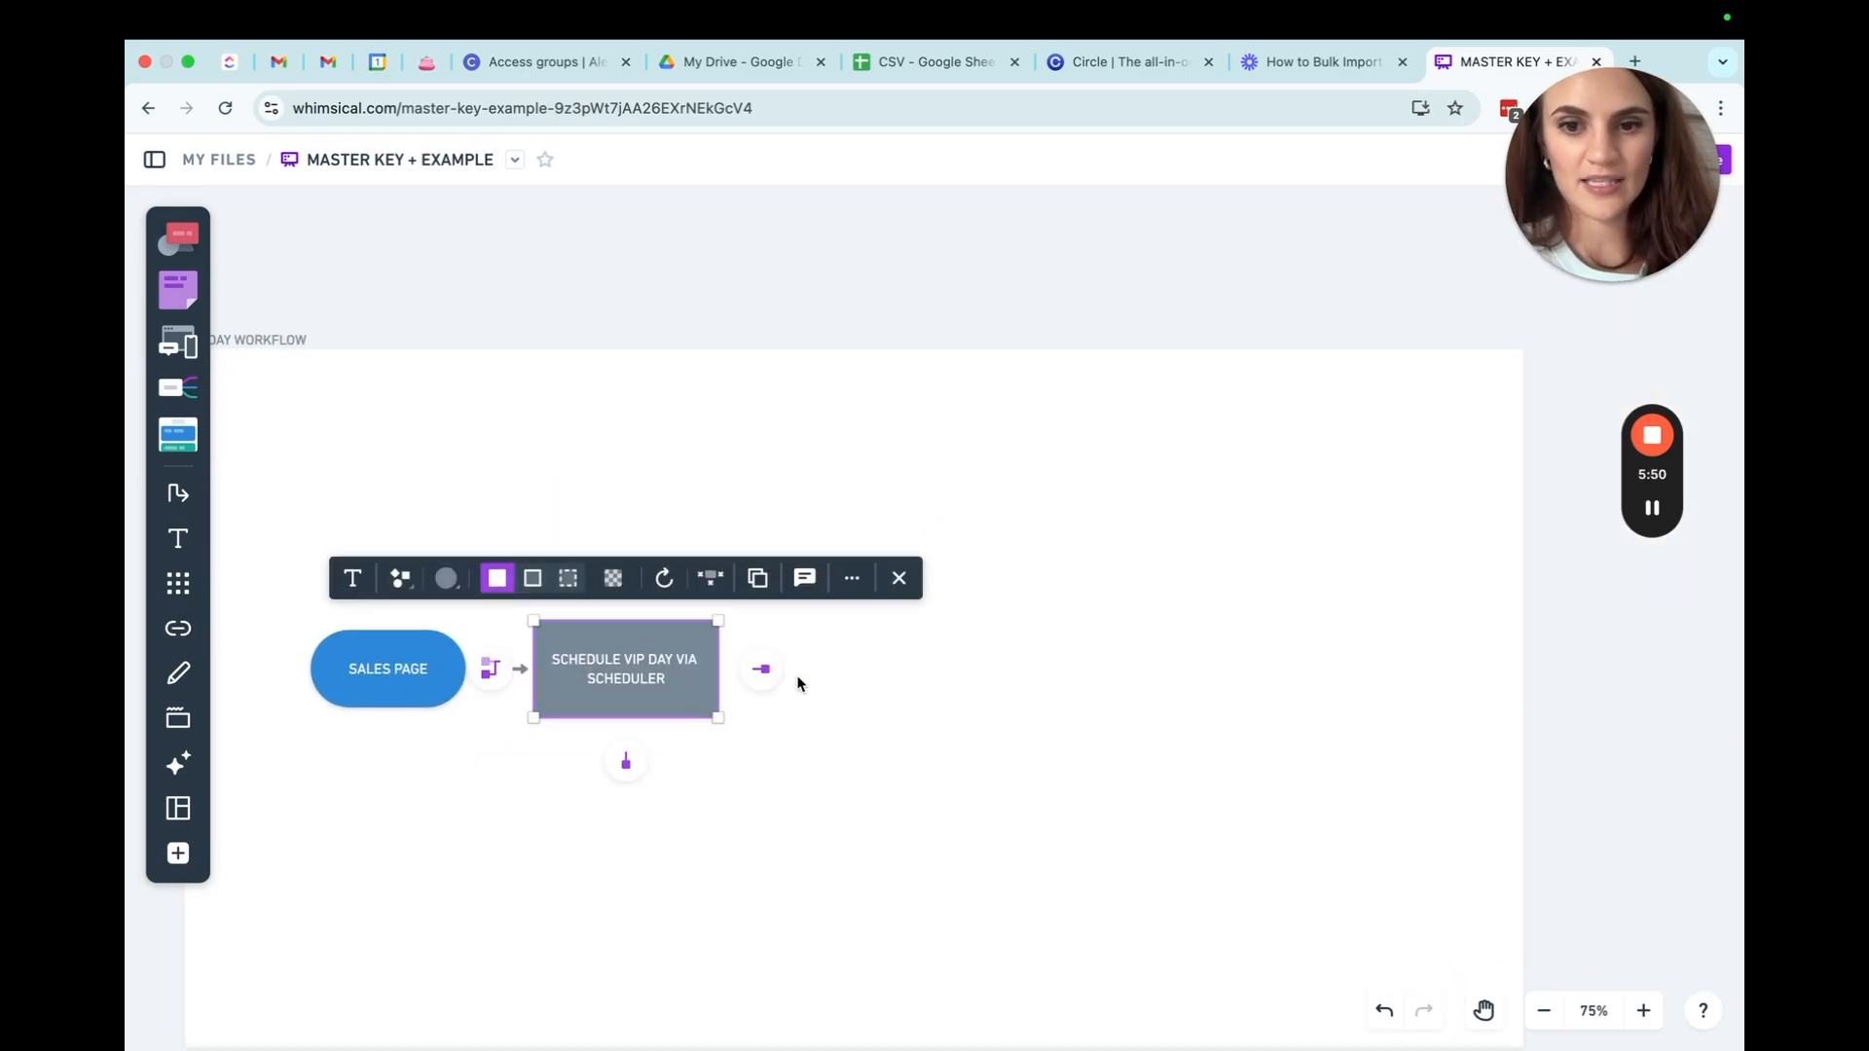
click(763, 671)
text(ACTIVATE)
key(BackSpace)
key(BackSpace)
key(BackSpace)
key(BackSpace)
key(BackSpace)
key(BackSpace)
key(BackSpace)
key(BackSpace)
text(TRIGGER ZAP:)
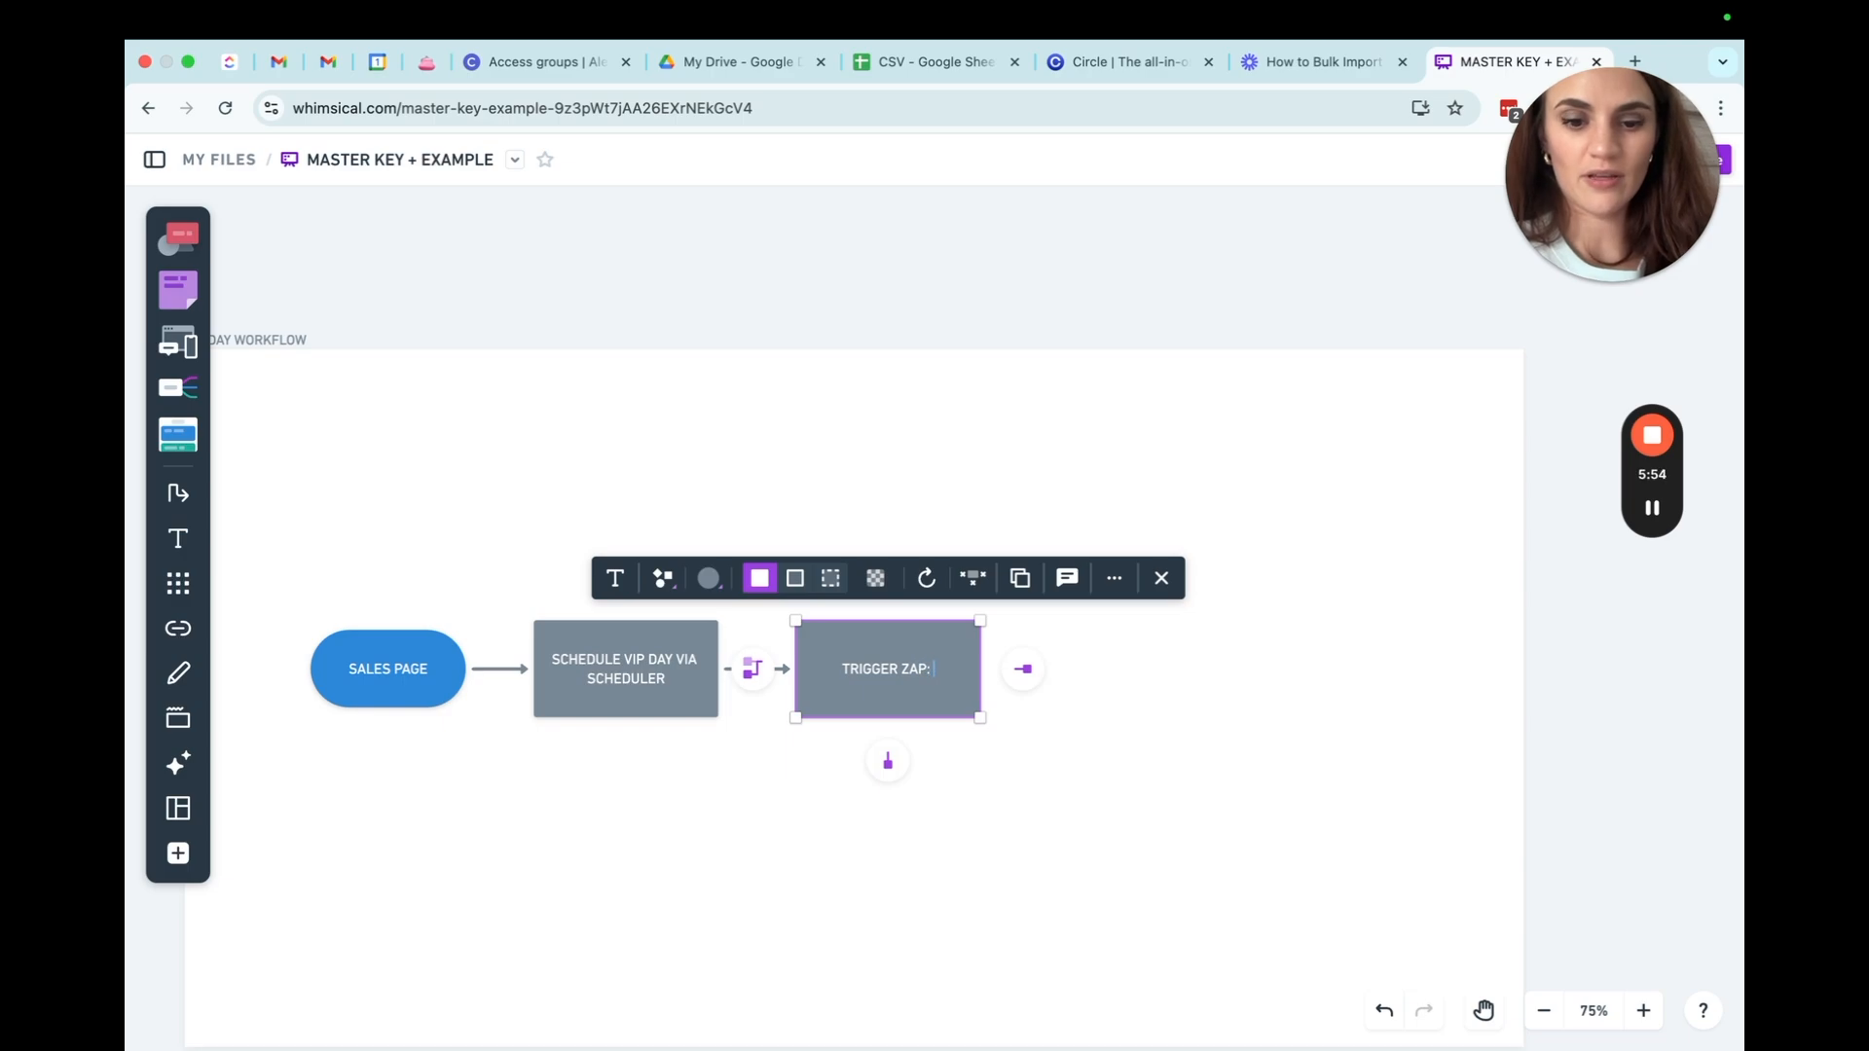
text( INSERT NAME OF ZAP)
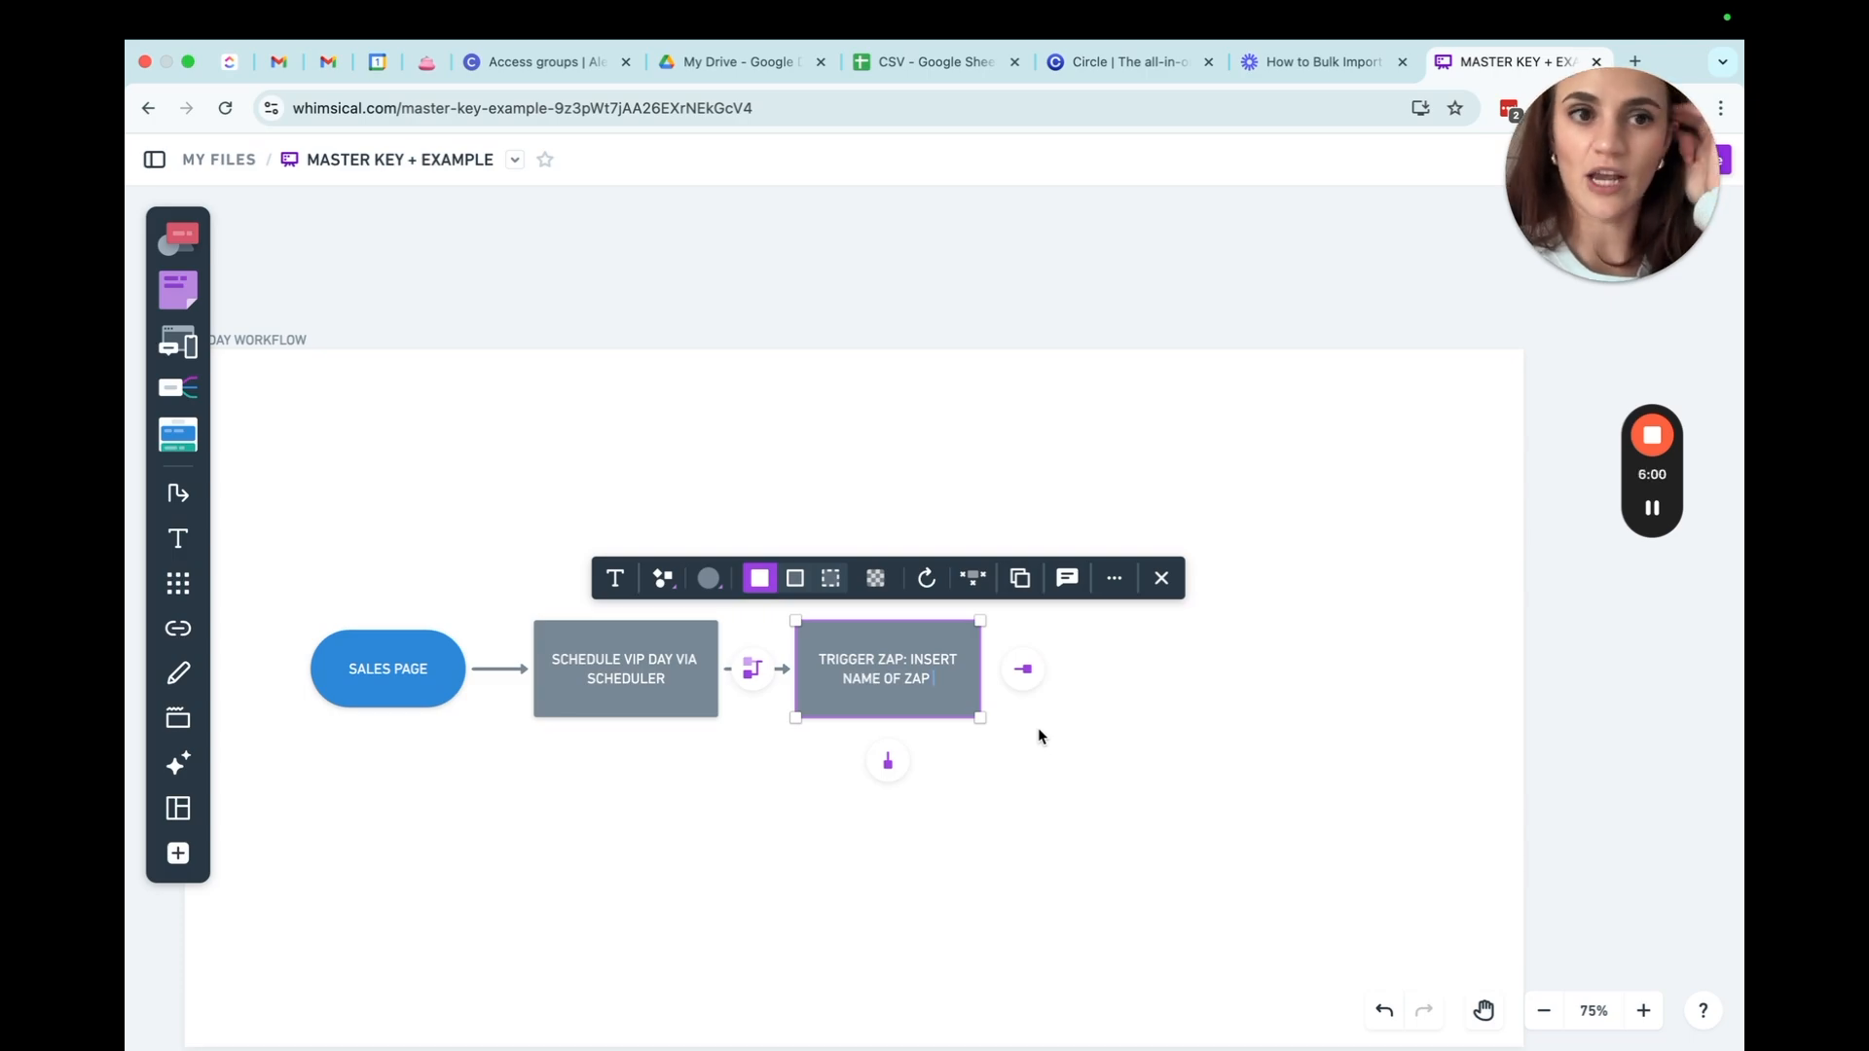
key(BackSpace)
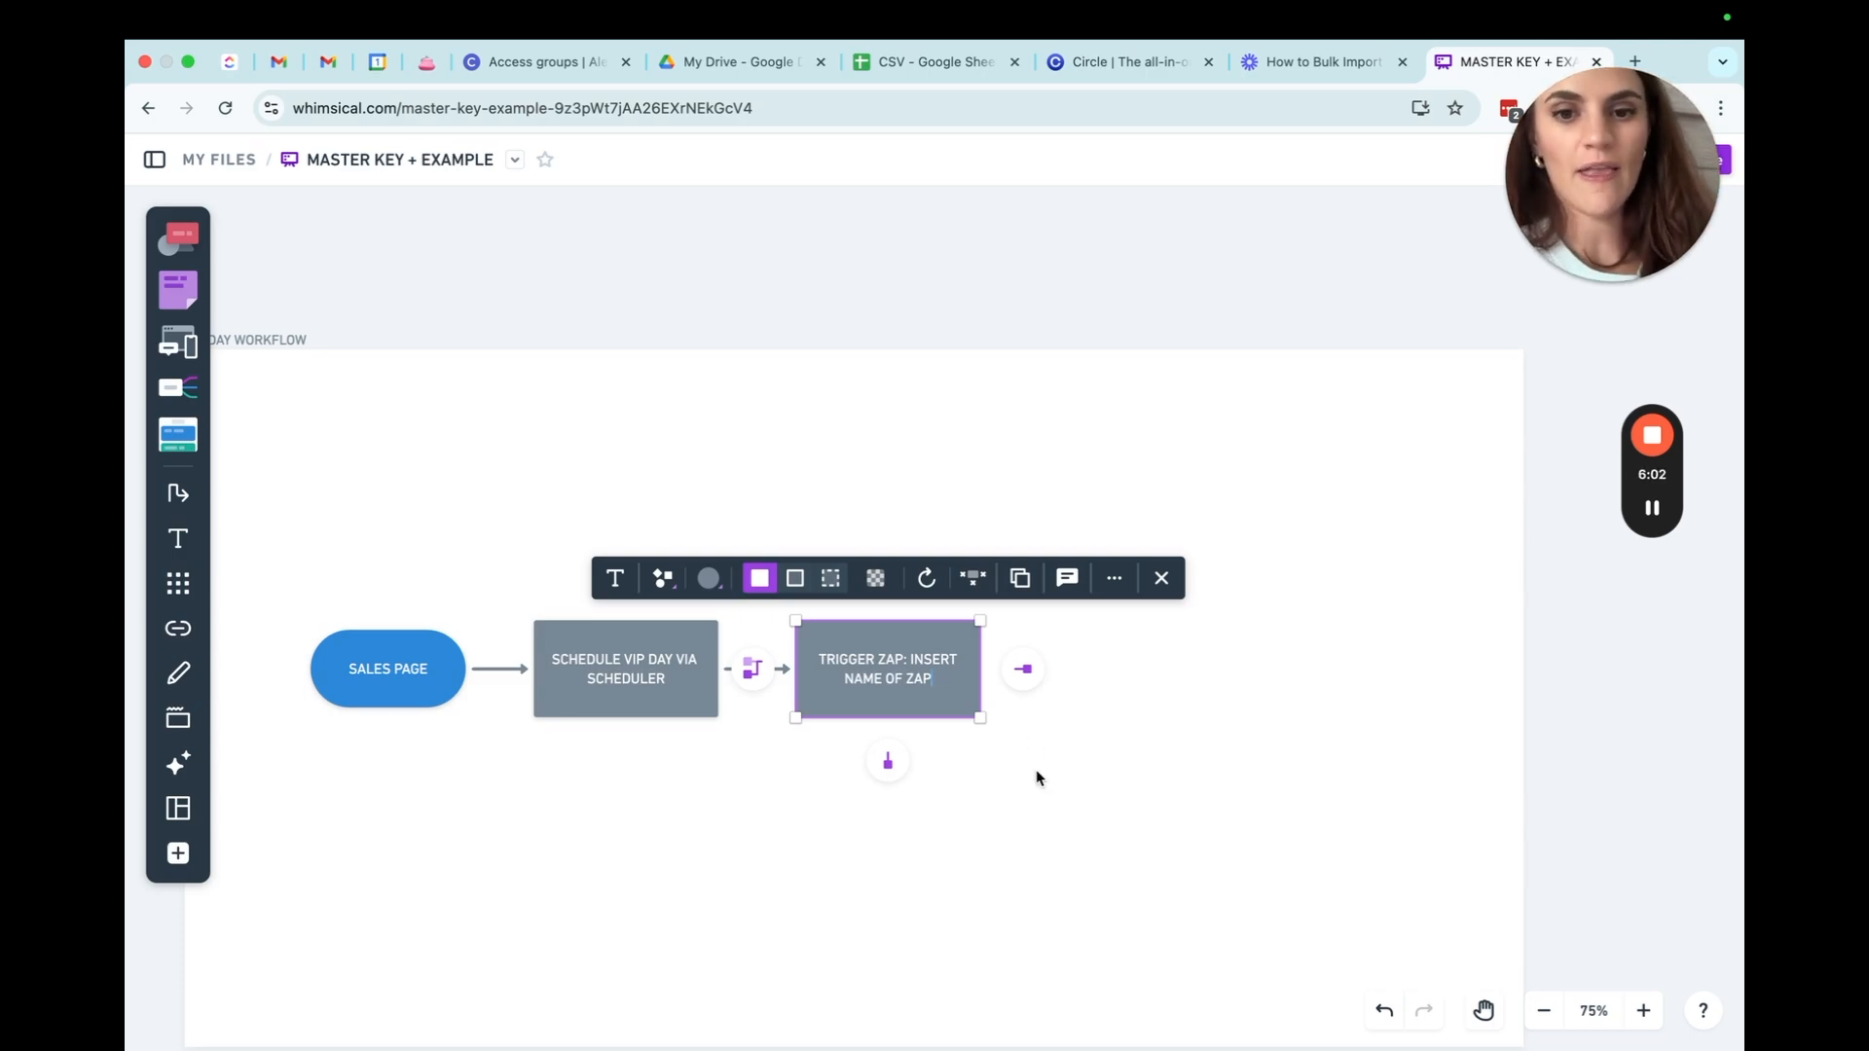
click(1047, 805)
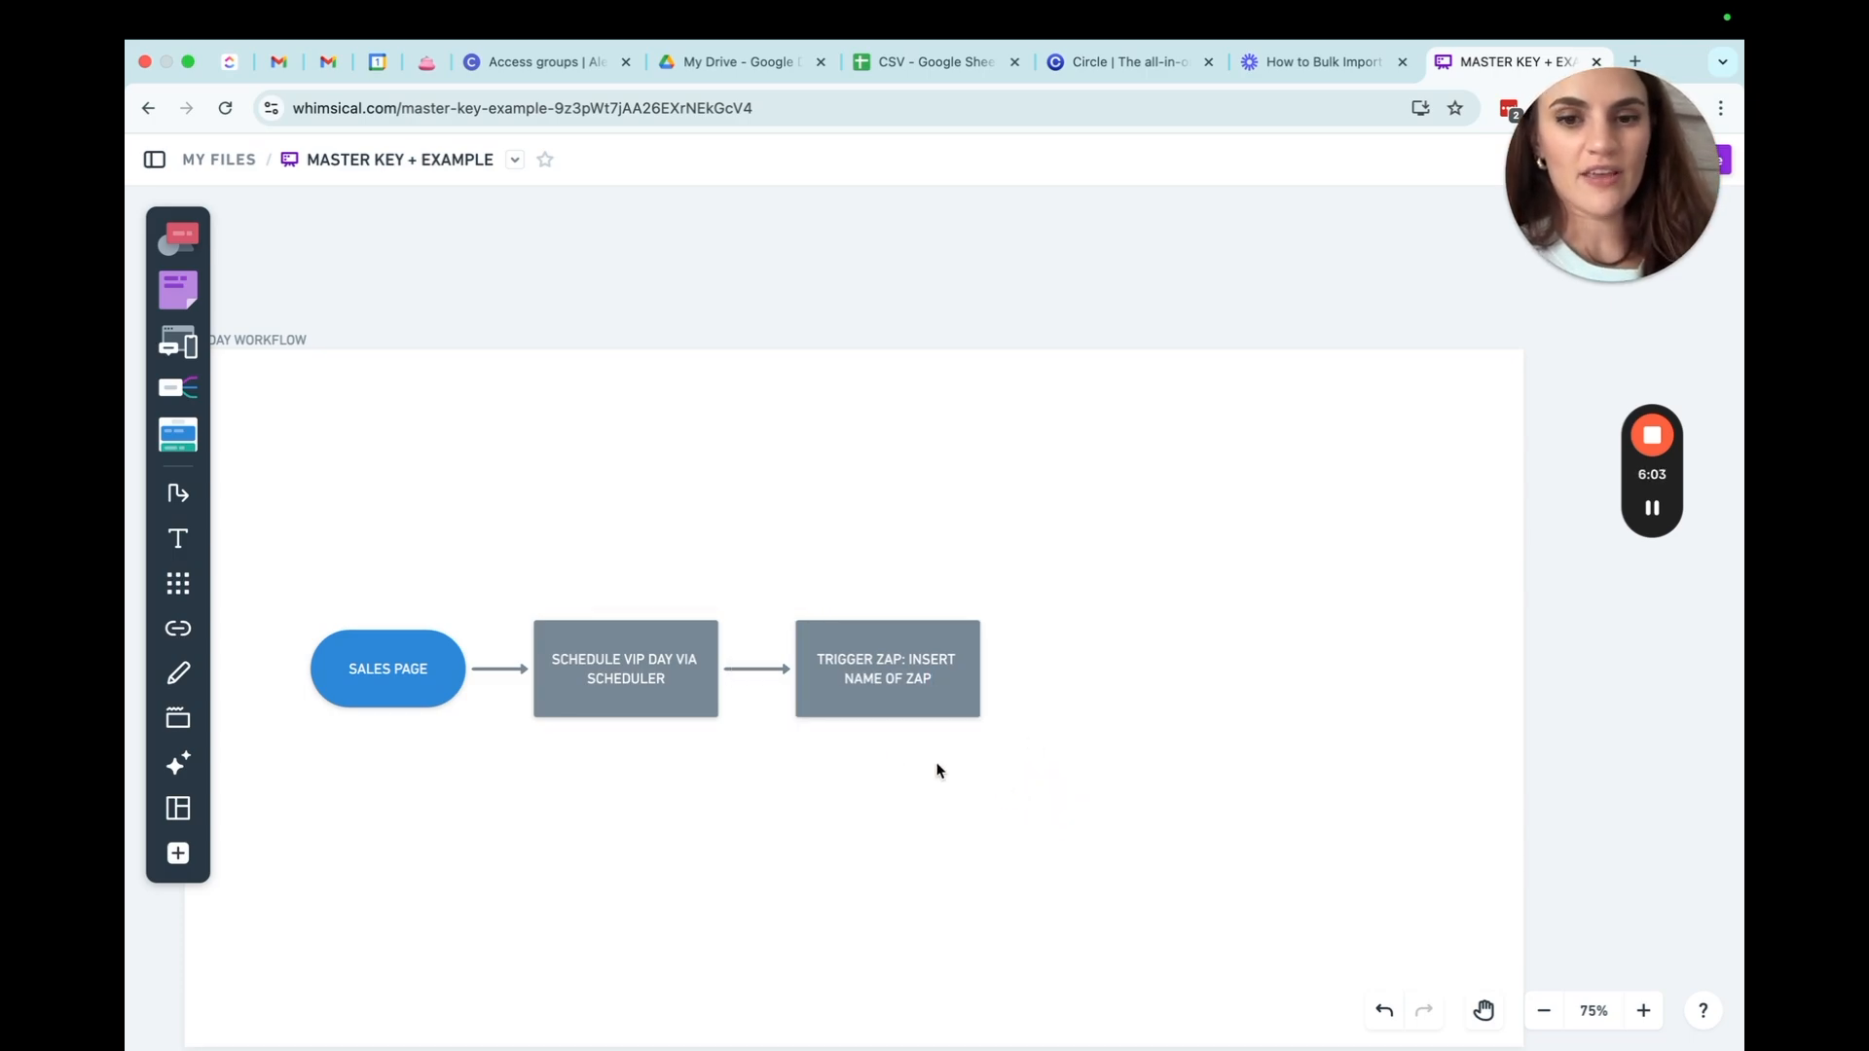
Copy the notes shape from the key to below the TRIGGER ZAP box and connect the box to it.
click(863, 661)
scroll(861, 529, up, 10)
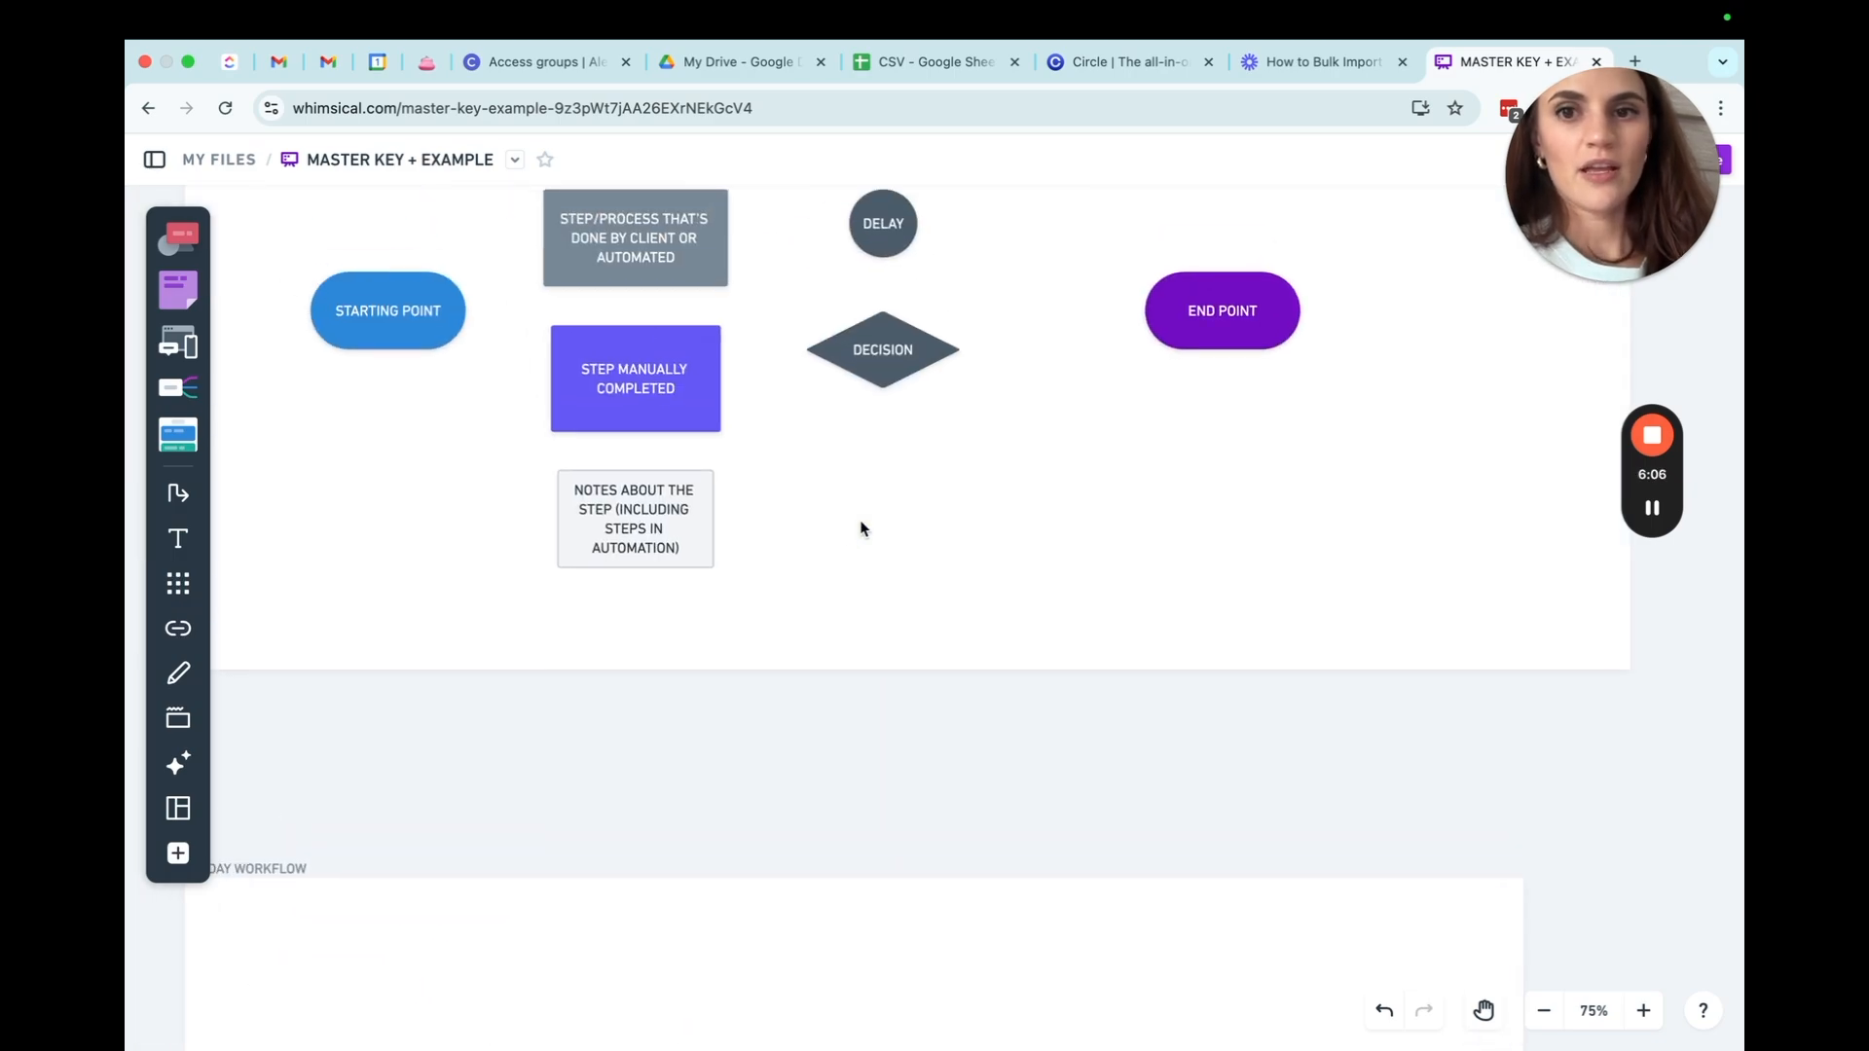
click(672, 693)
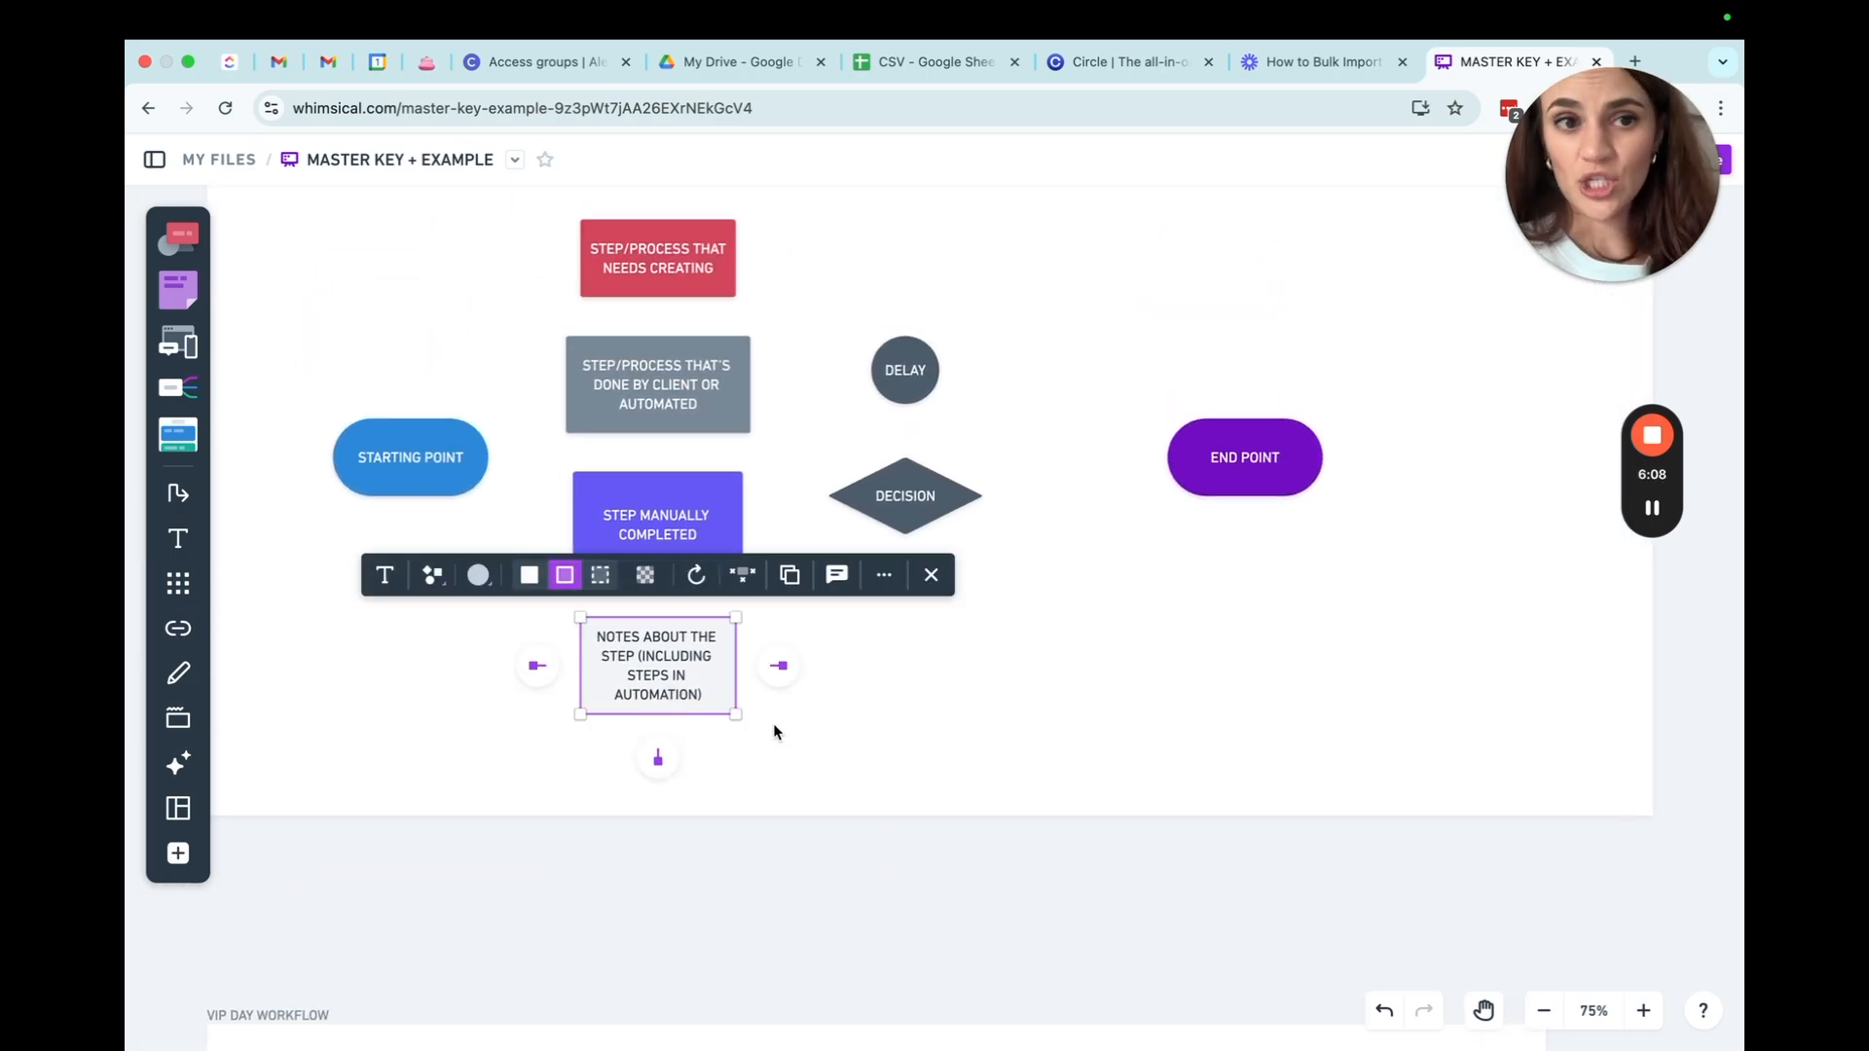
scroll(773, 726, down, 10)
scroll(773, 726, up, 3)
scroll(773, 731, up, 5)
click(816, 686)
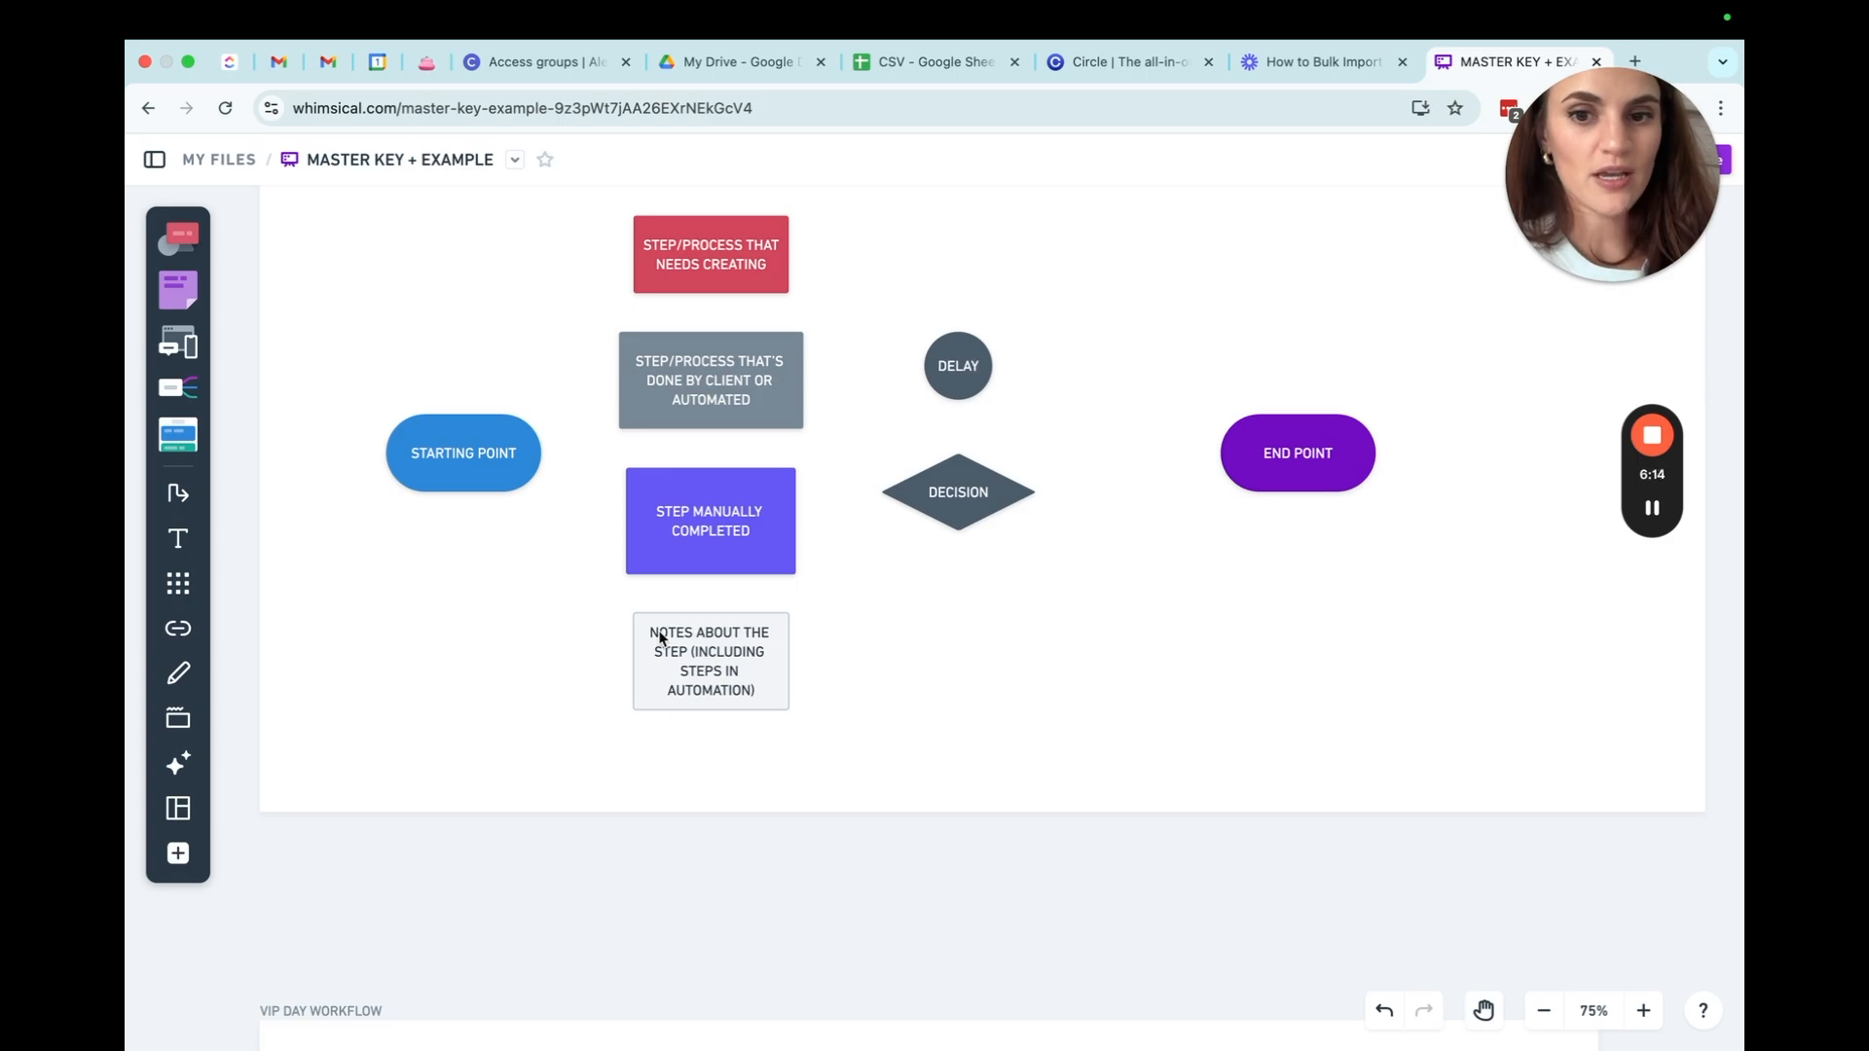
scroll(716, 730, down, 8)
click(829, 789)
key(super+v)
drag(899, 632, 780, 755)
click(1027, 833)
click(814, 627)
click(798, 684)
Replace the note's text with a left-aligned bulleted list whose first item is "Add to Airtable CRM".
double_click(814, 756)
key(super+a)
key(BackSpace)
text(- )
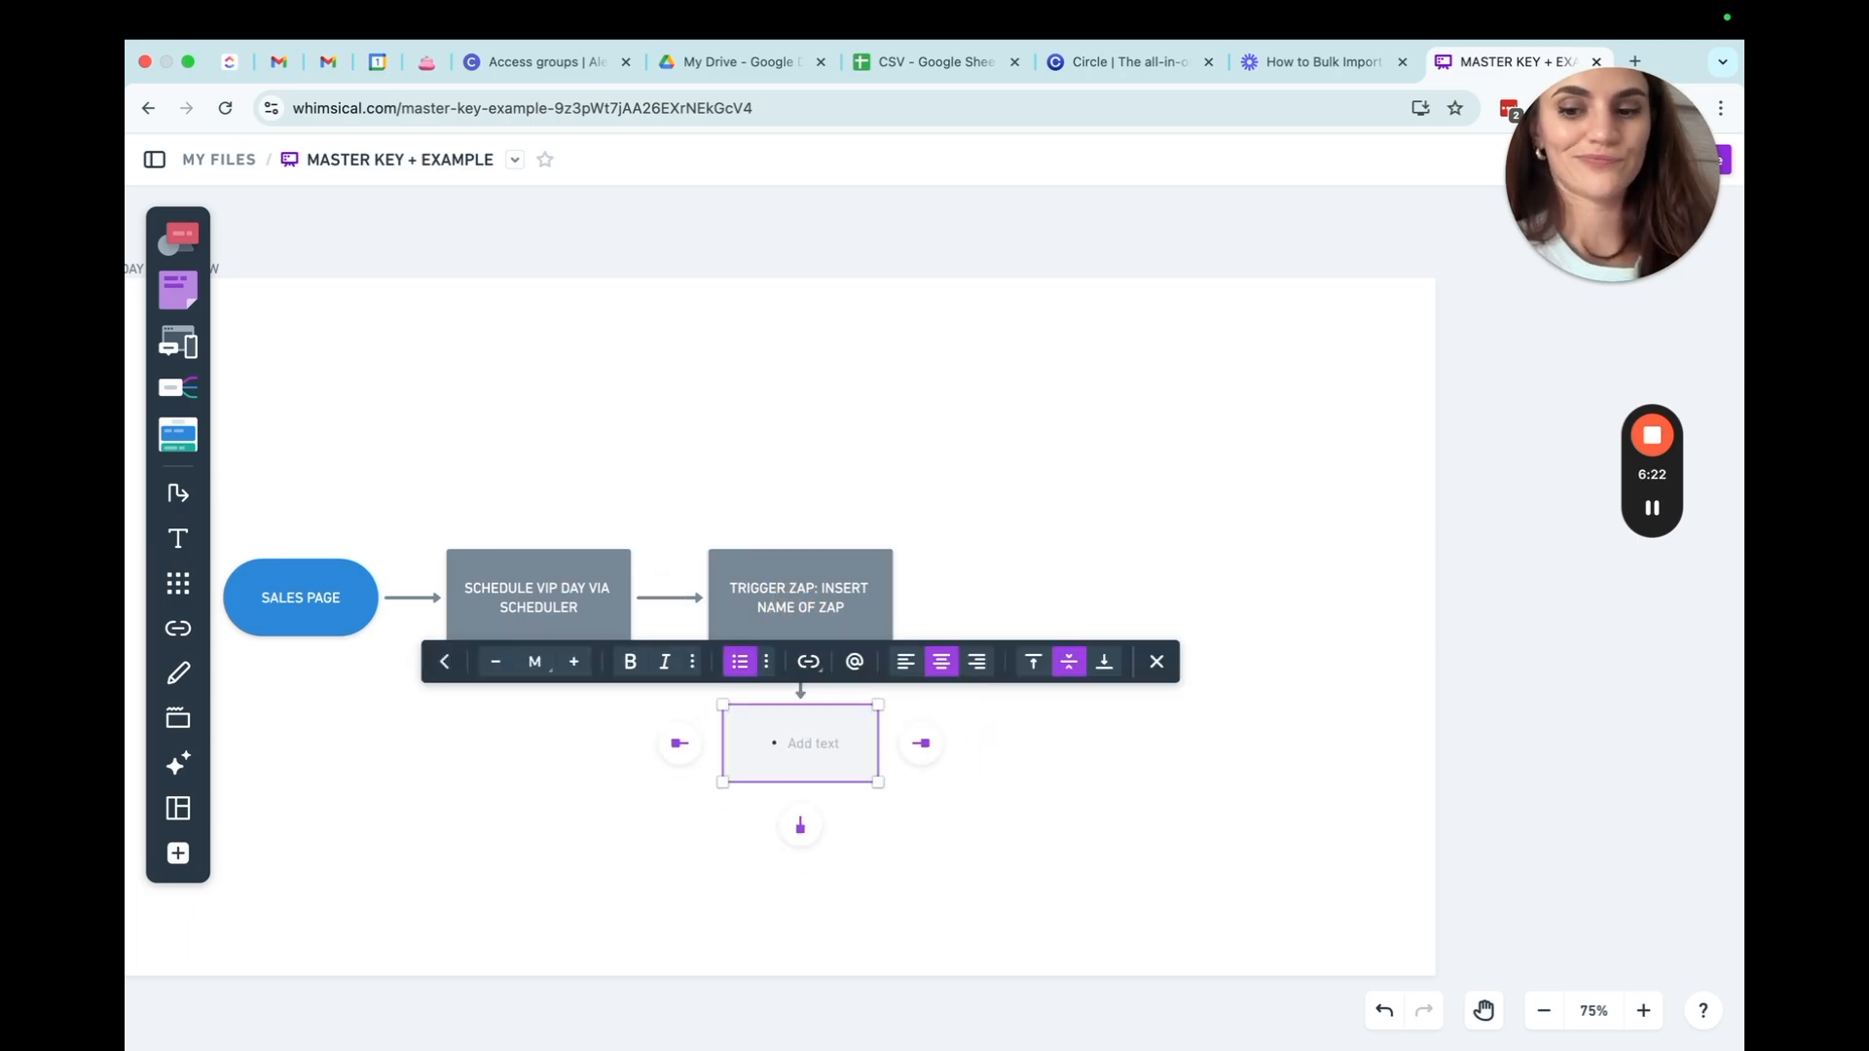
text(Add t)
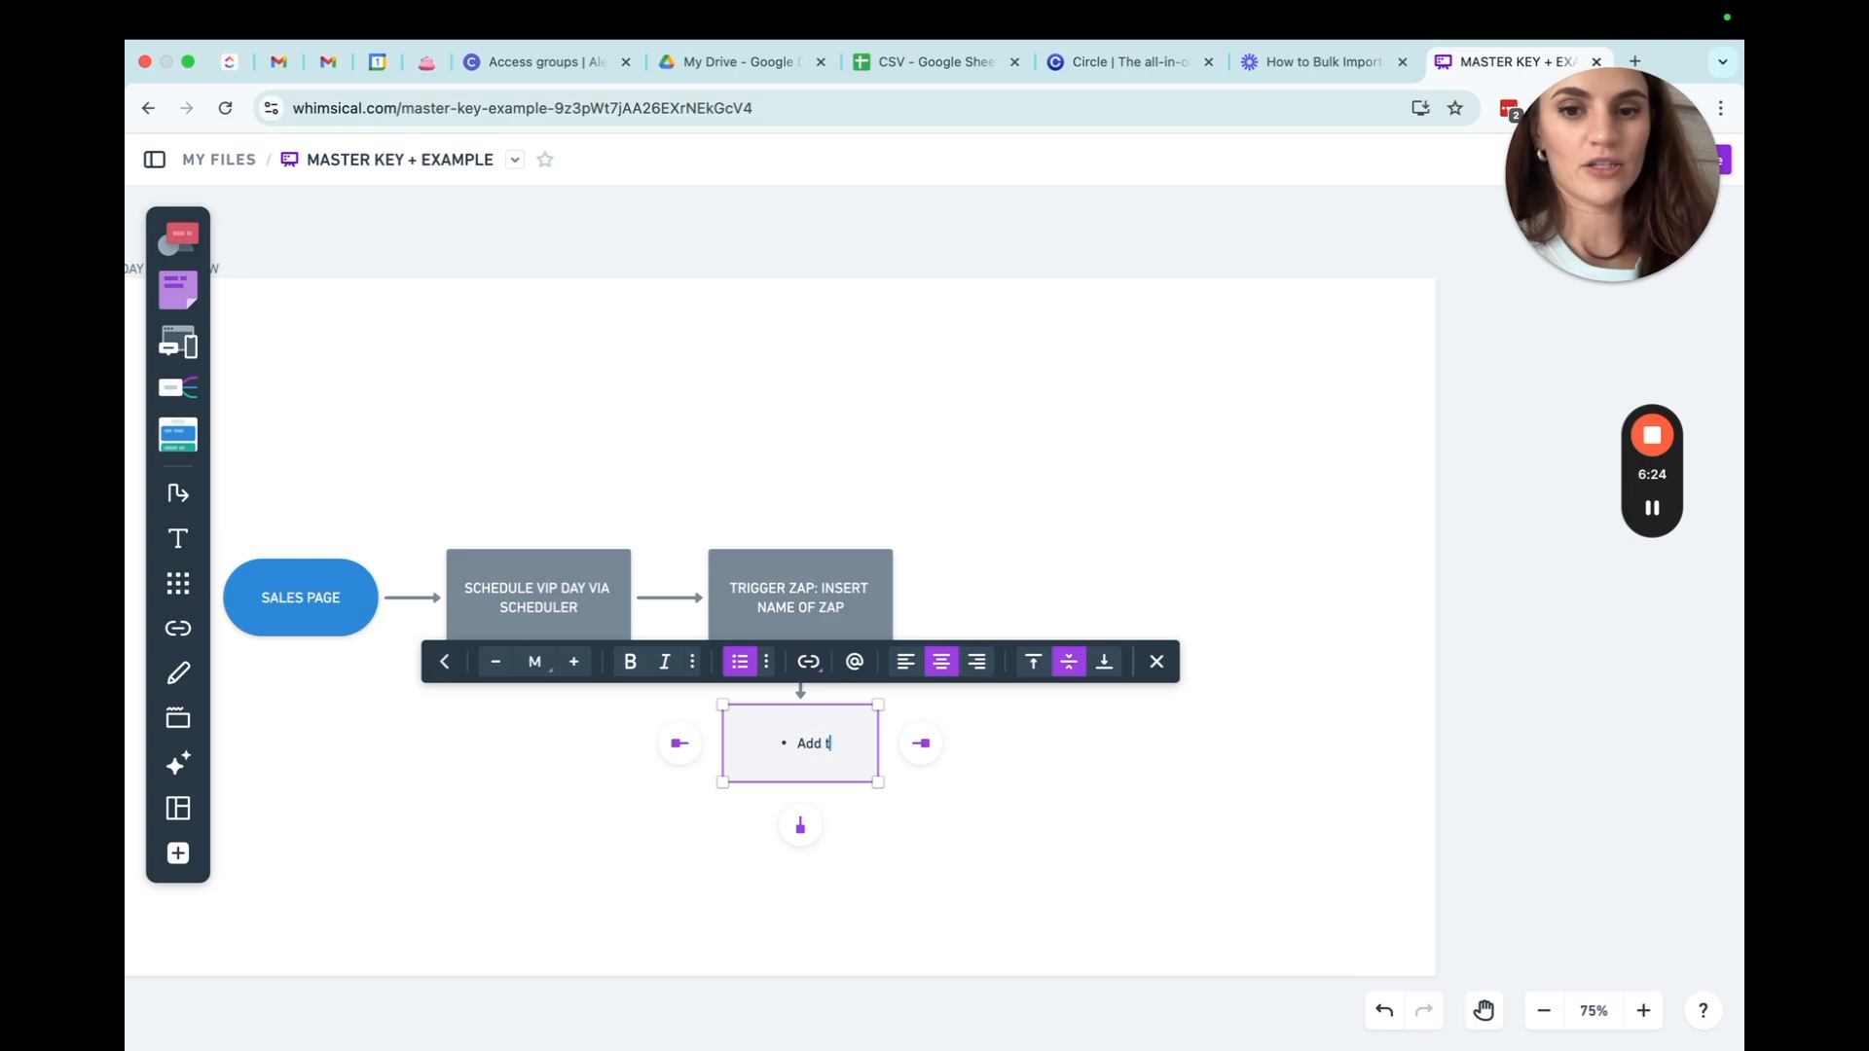
text(o Ali)
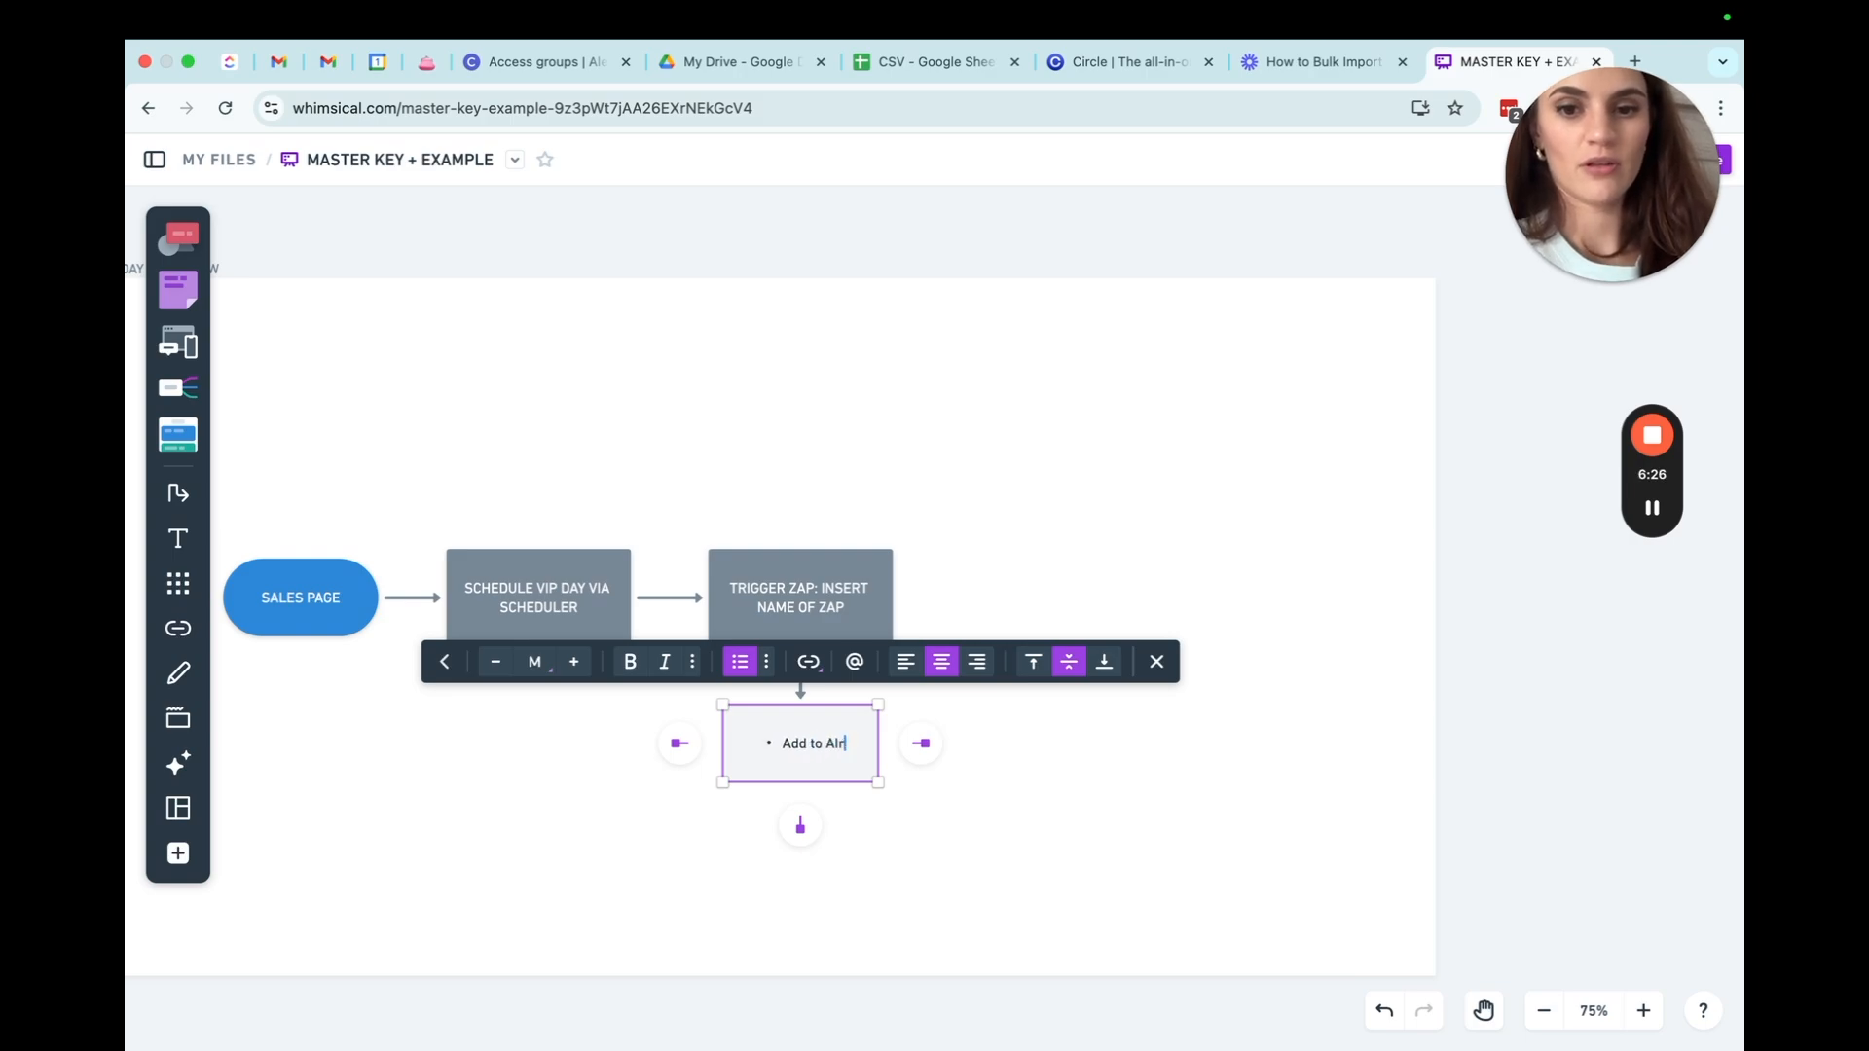
key(BackSpace)
key(BackSpace)
text(irtable CRM)
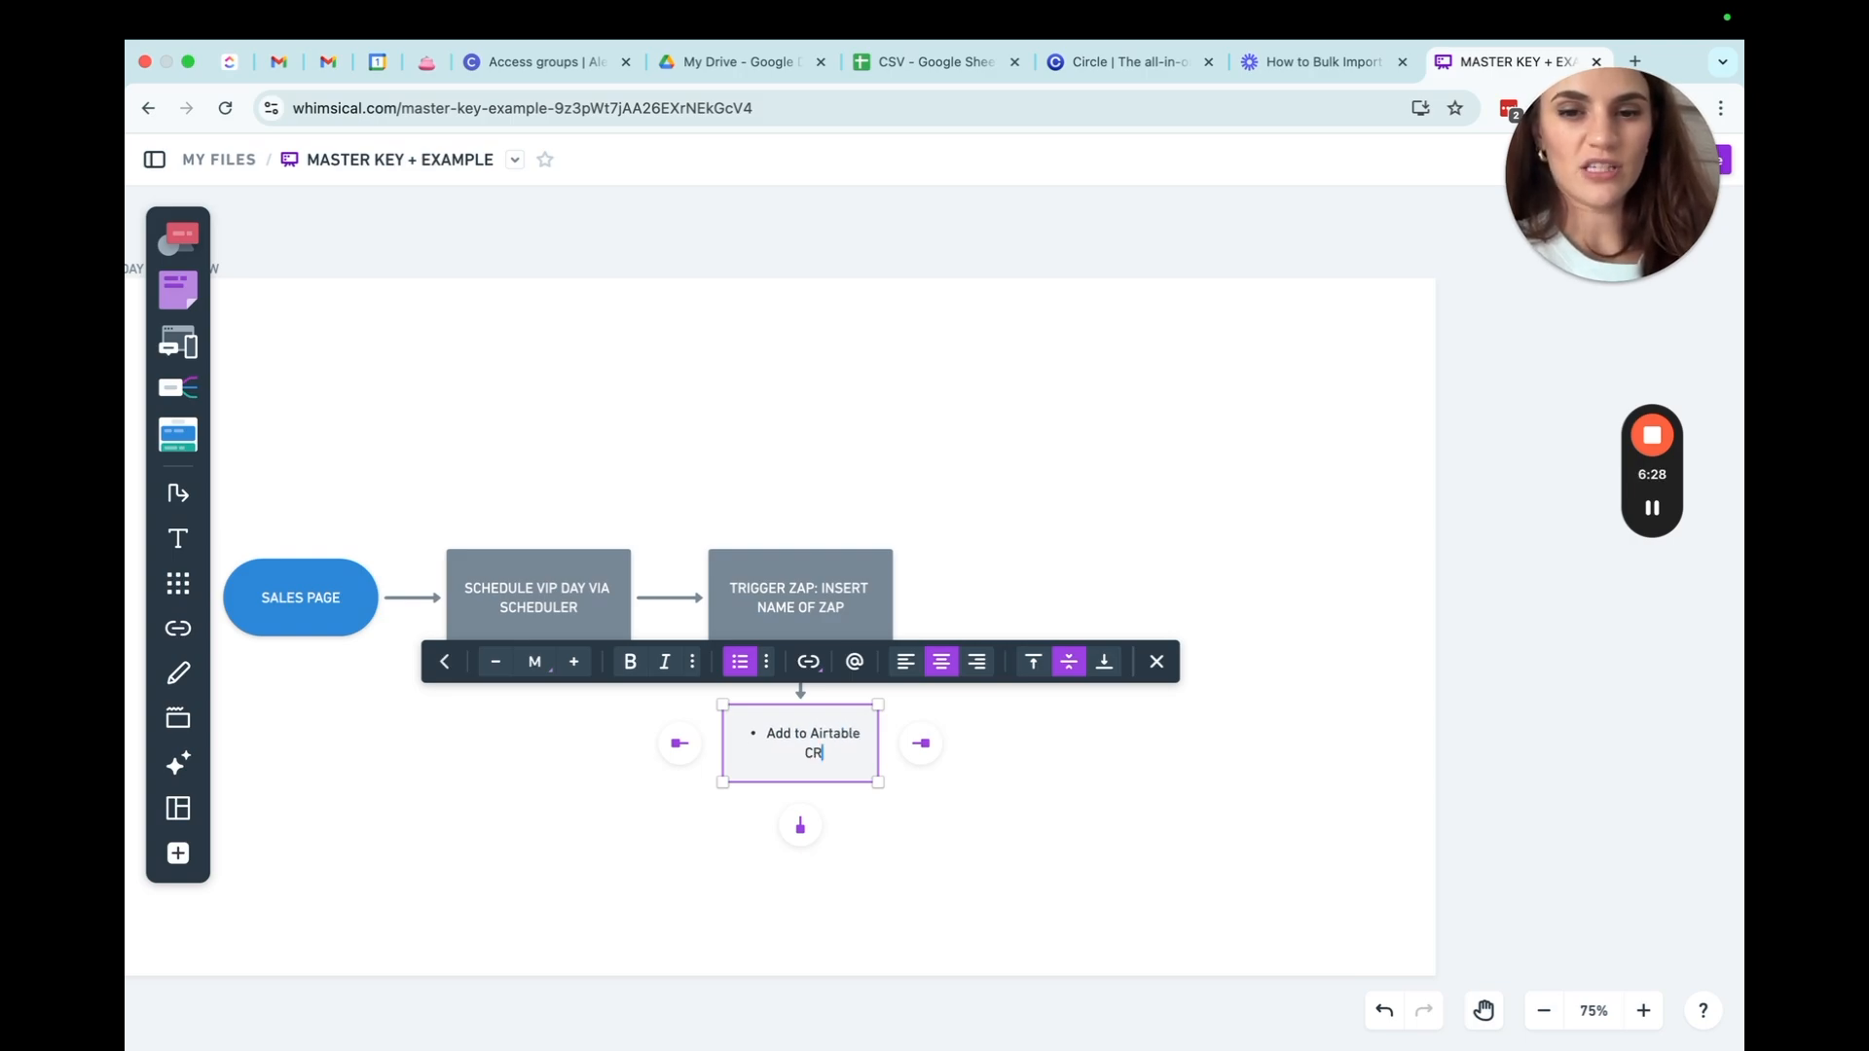
key(Return)
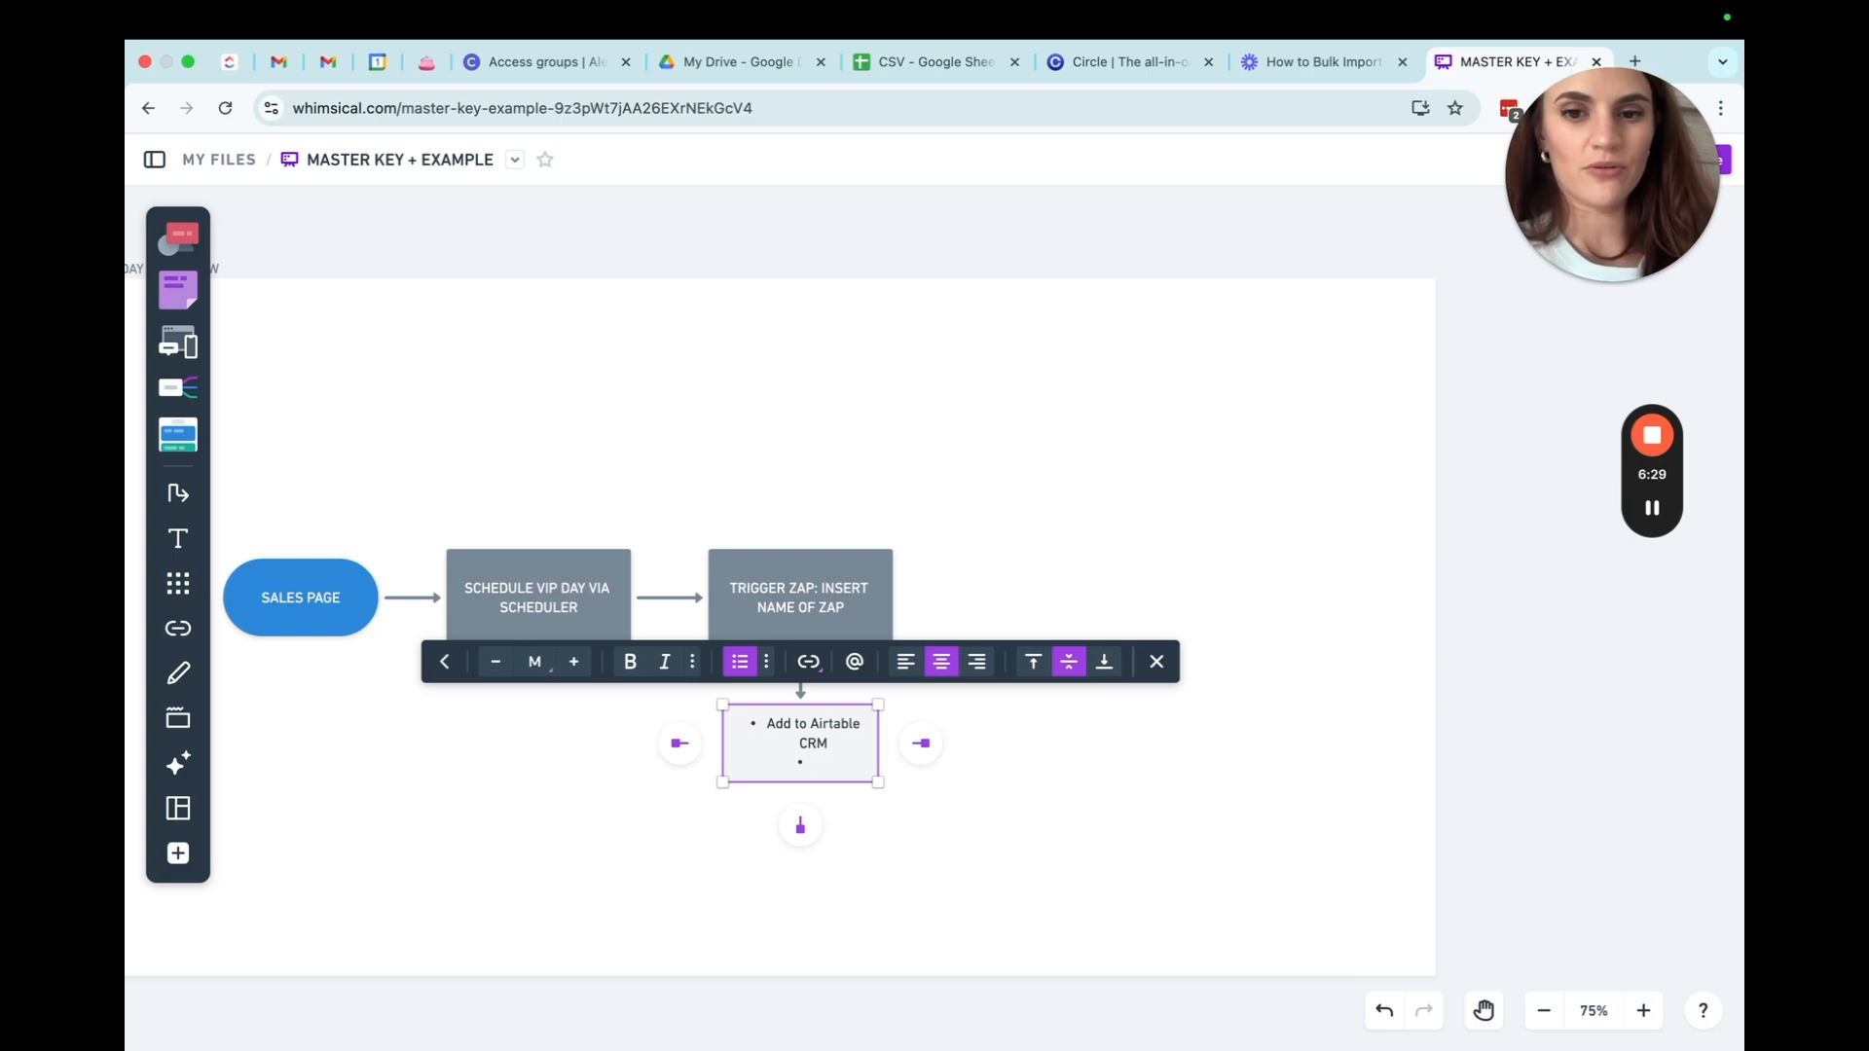
click(905, 662)
Fill in the note's second bullet with "Create Google Drive + duplicate VIP Day templates".
scroll(1095, 983, right, 12)
scroll(1095, 983, up, 8)
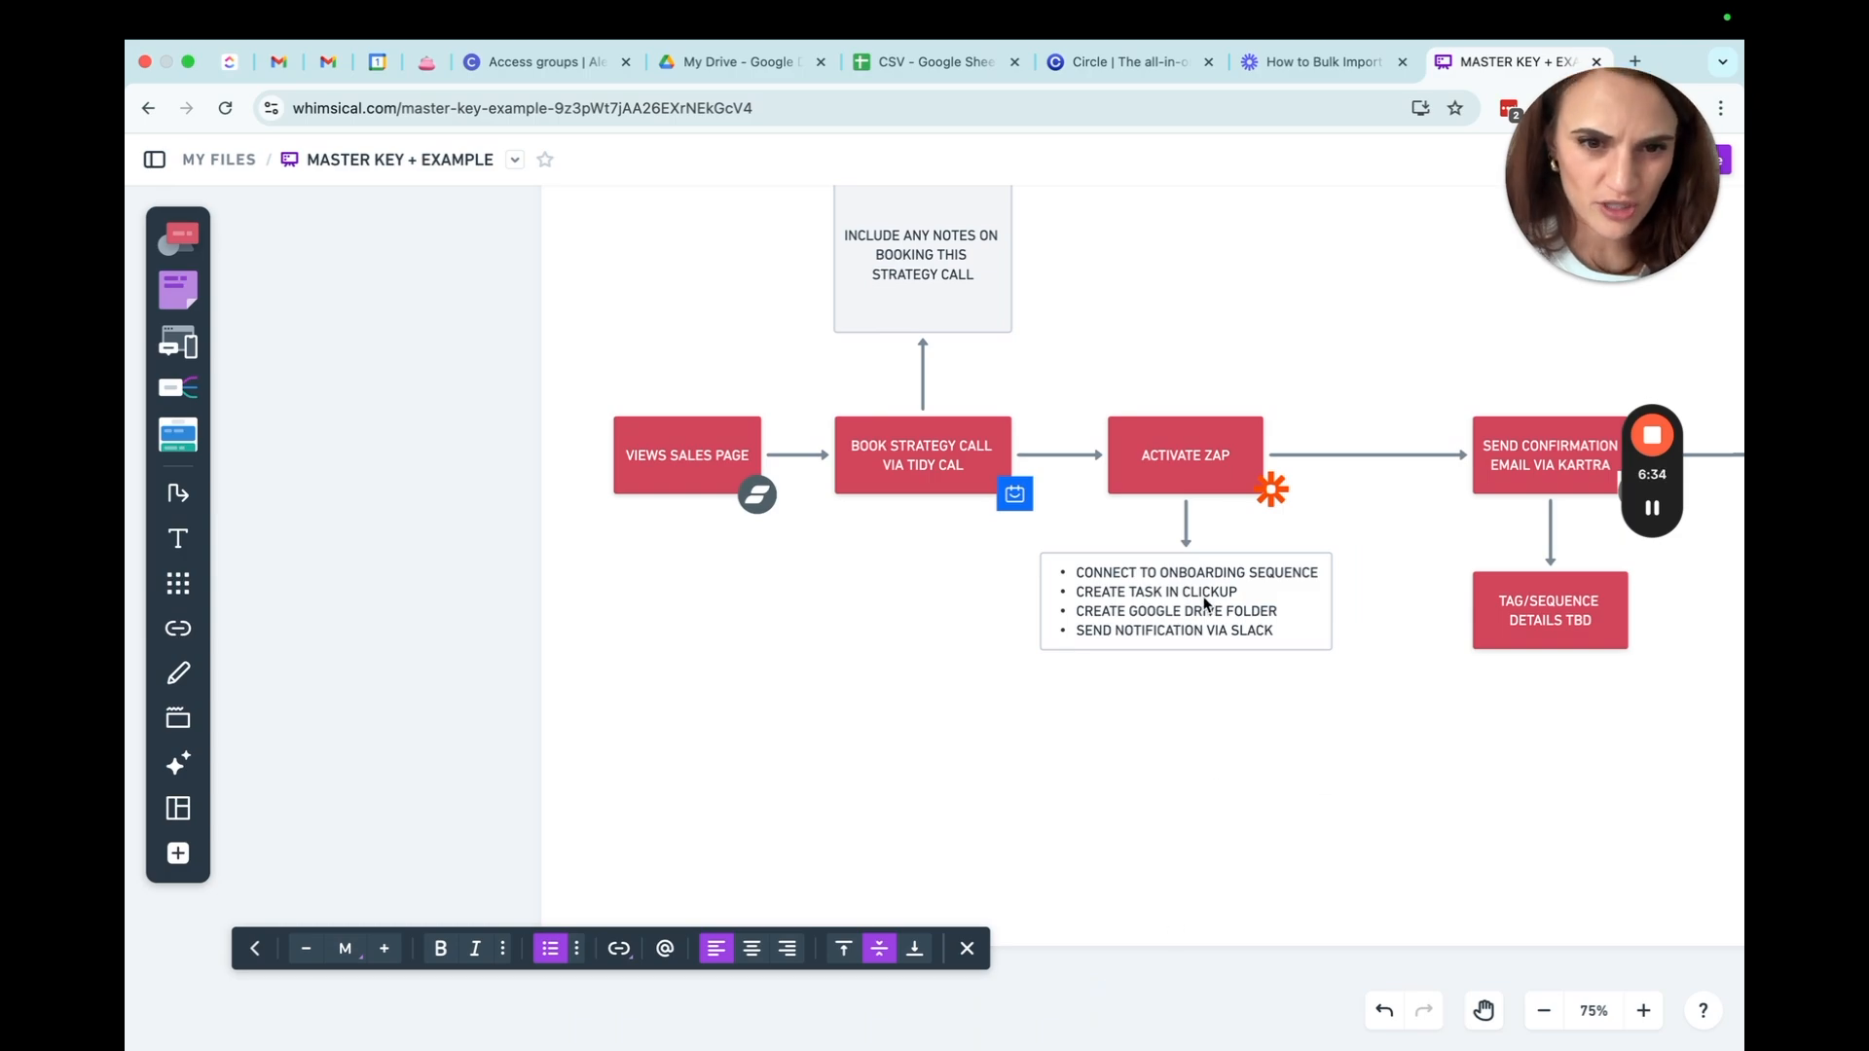
scroll(933, 662, left, 12)
scroll(933, 662, down, 8)
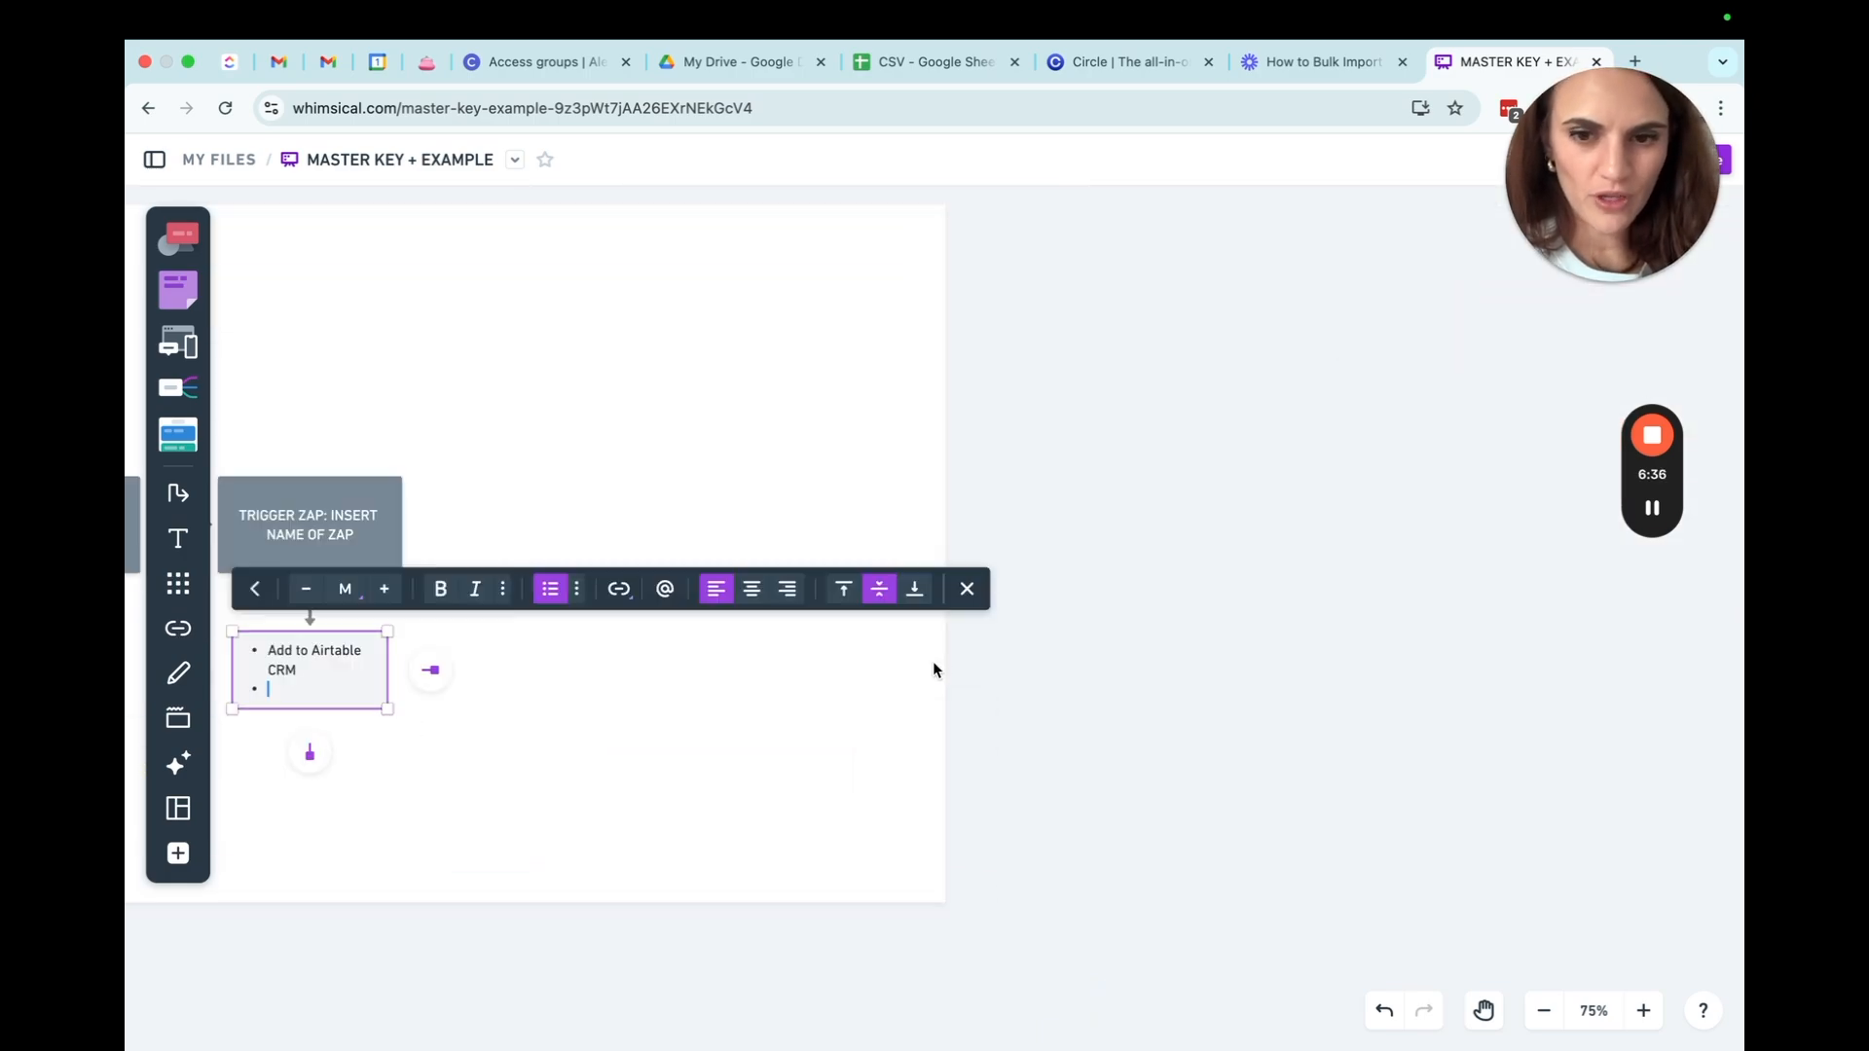
text(Create Google Drive + dup)
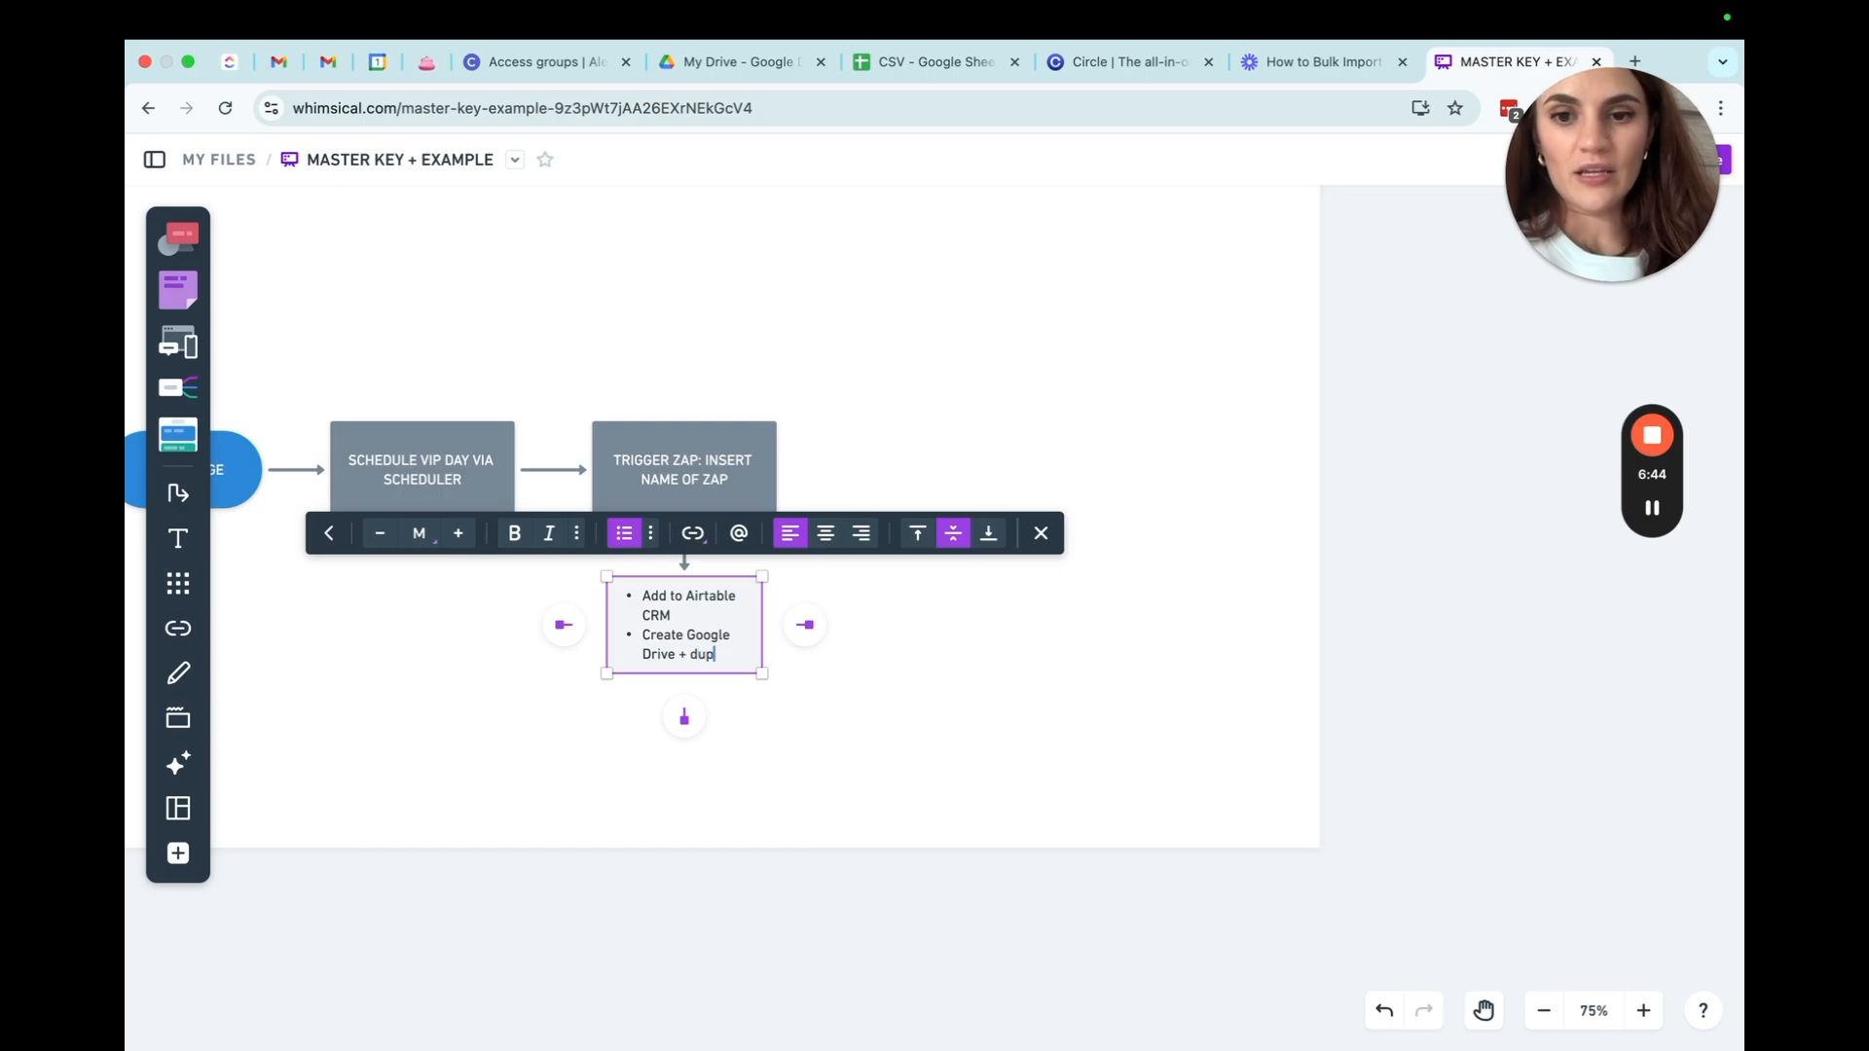
text(lictae)
key(BackSpace)
key(BackSpace)
key(BackSpace)
key(BackSpace)
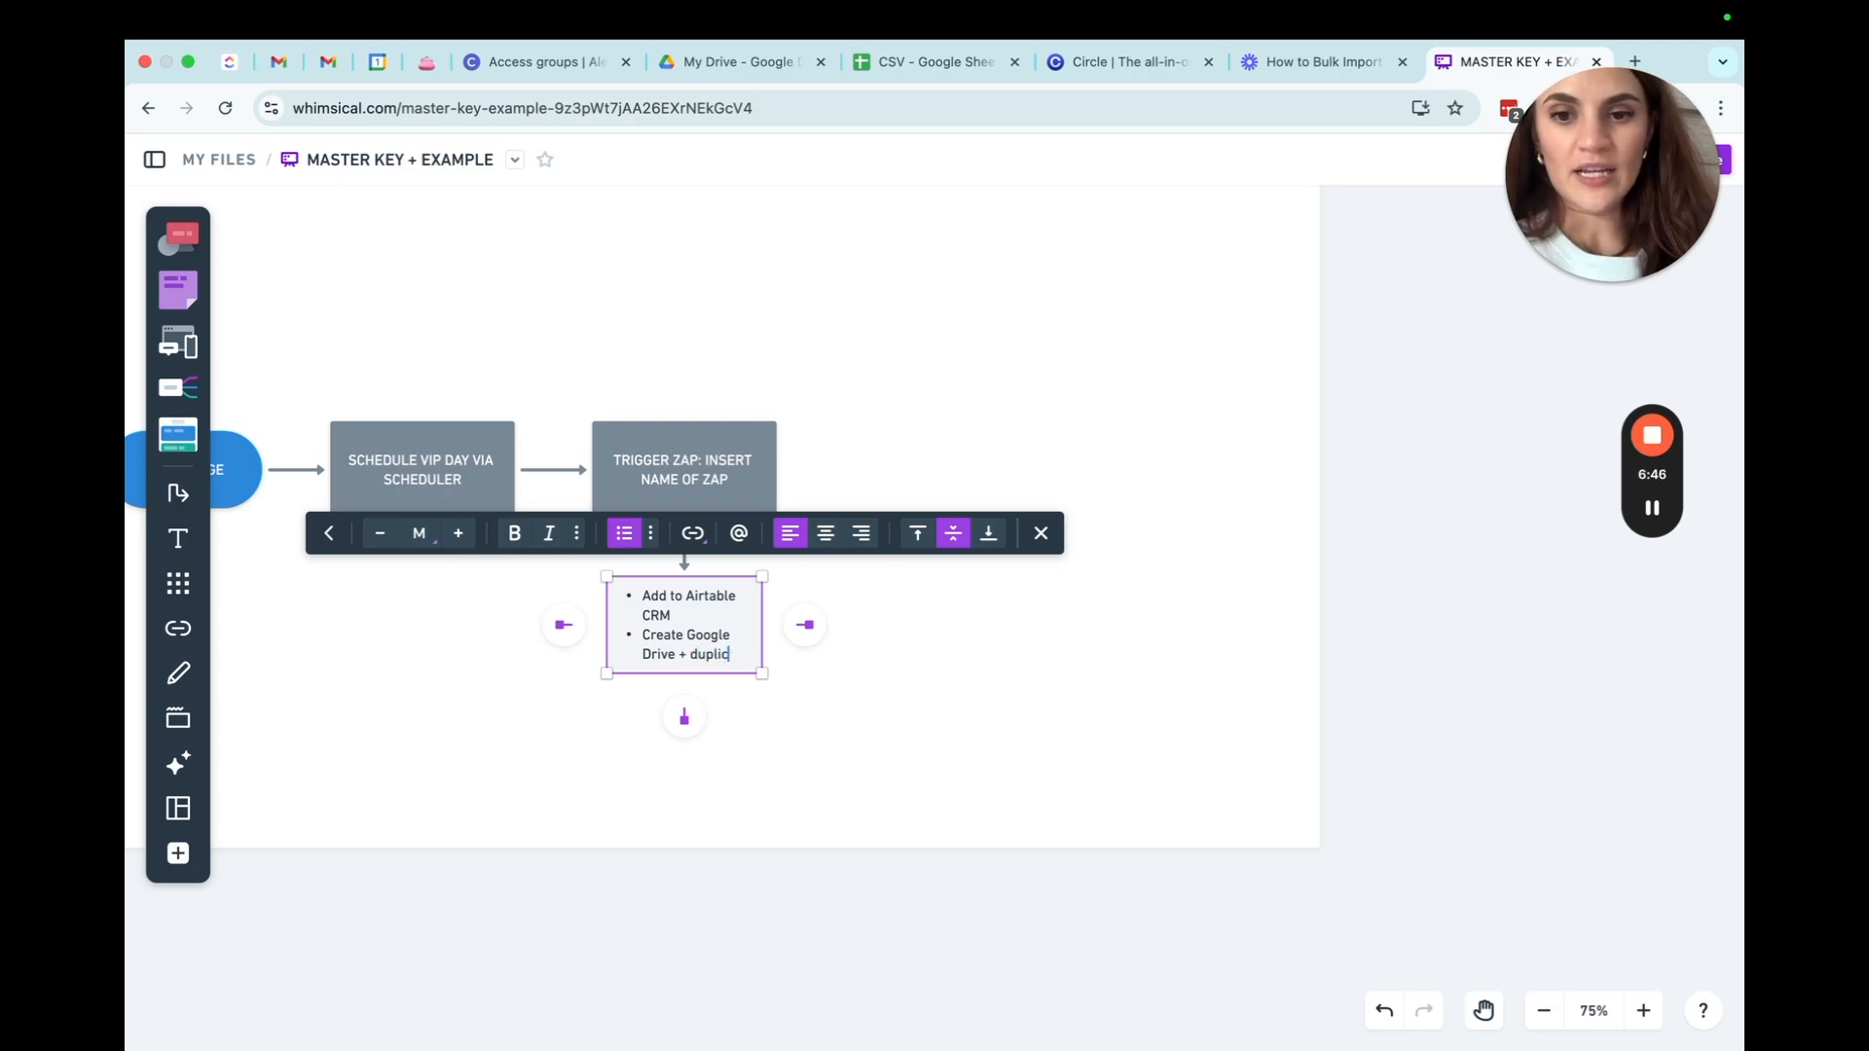
text(cate VIP Day templates)
click(954, 710)
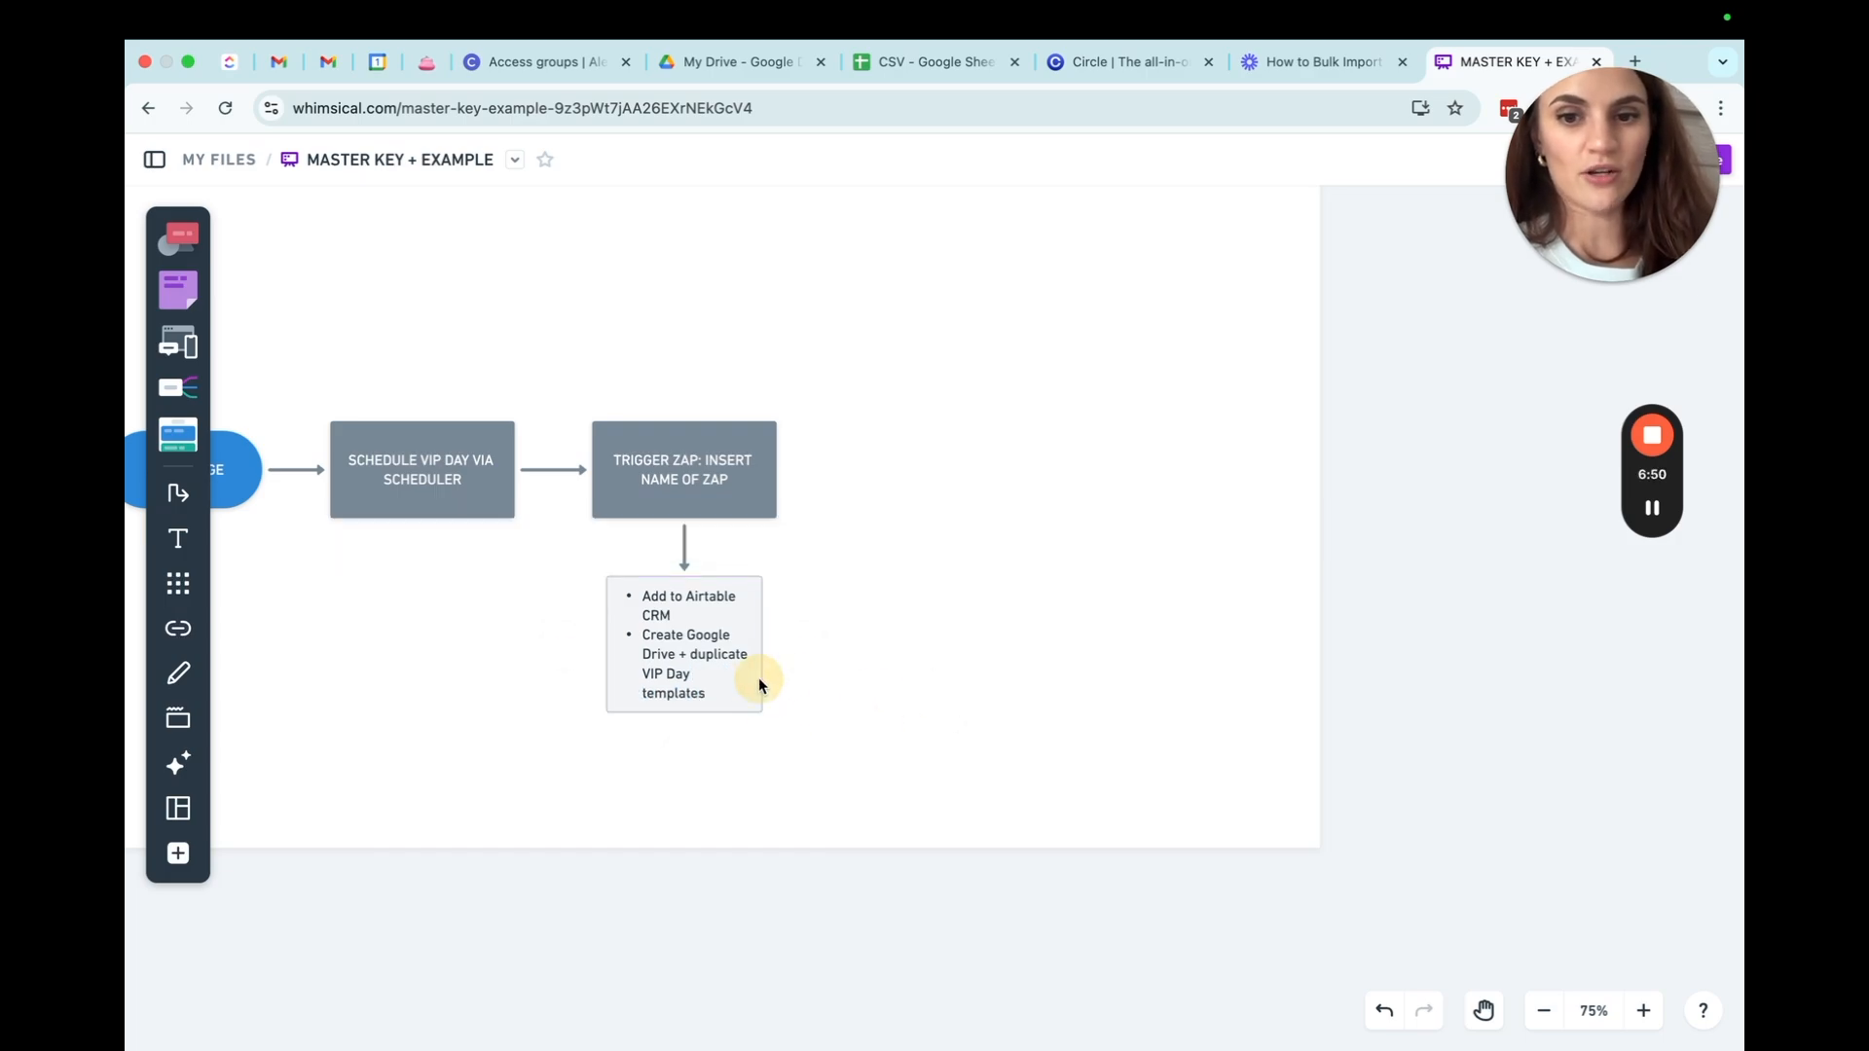
Widen the note and add the bullet "Create a ClickUp task to fulfill the VIP day - inside we can link the Google Drive links".
click(760, 683)
click(788, 676)
key(Return)
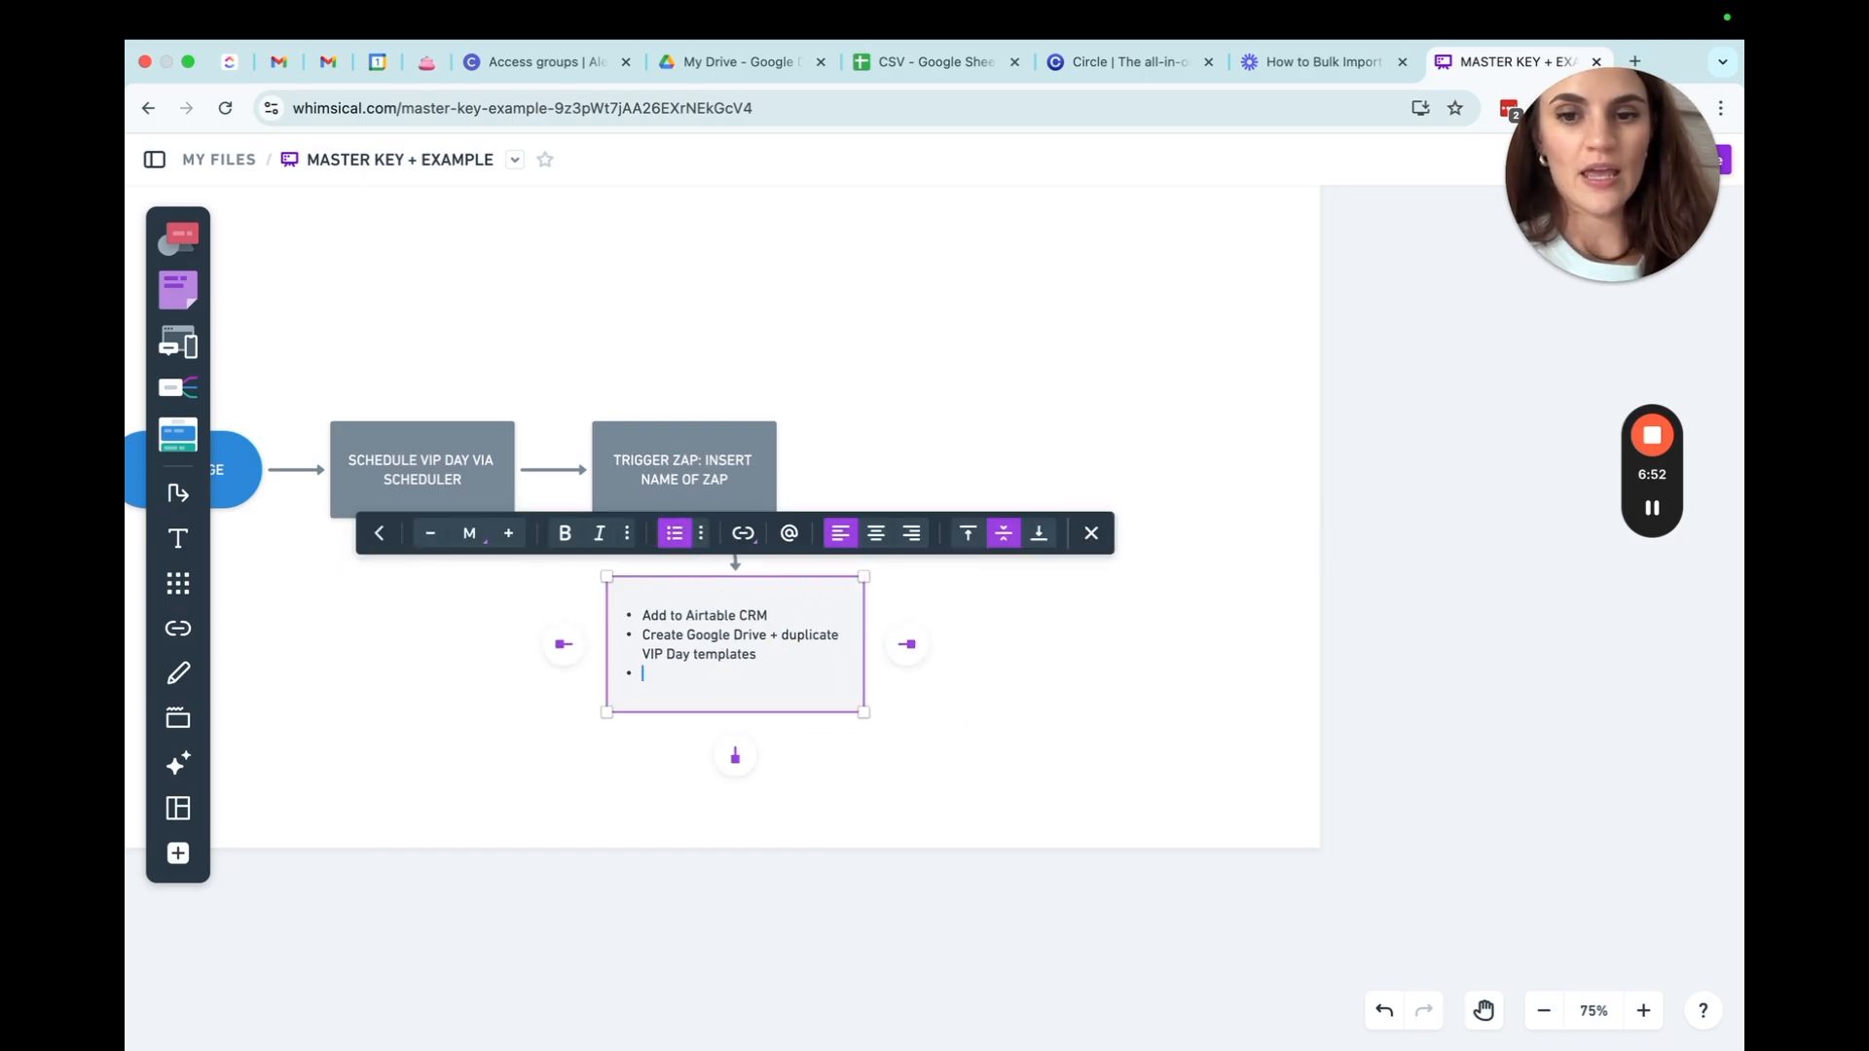
text(Update)
key(alt+shift+Left)
text(Create a CLikcu)
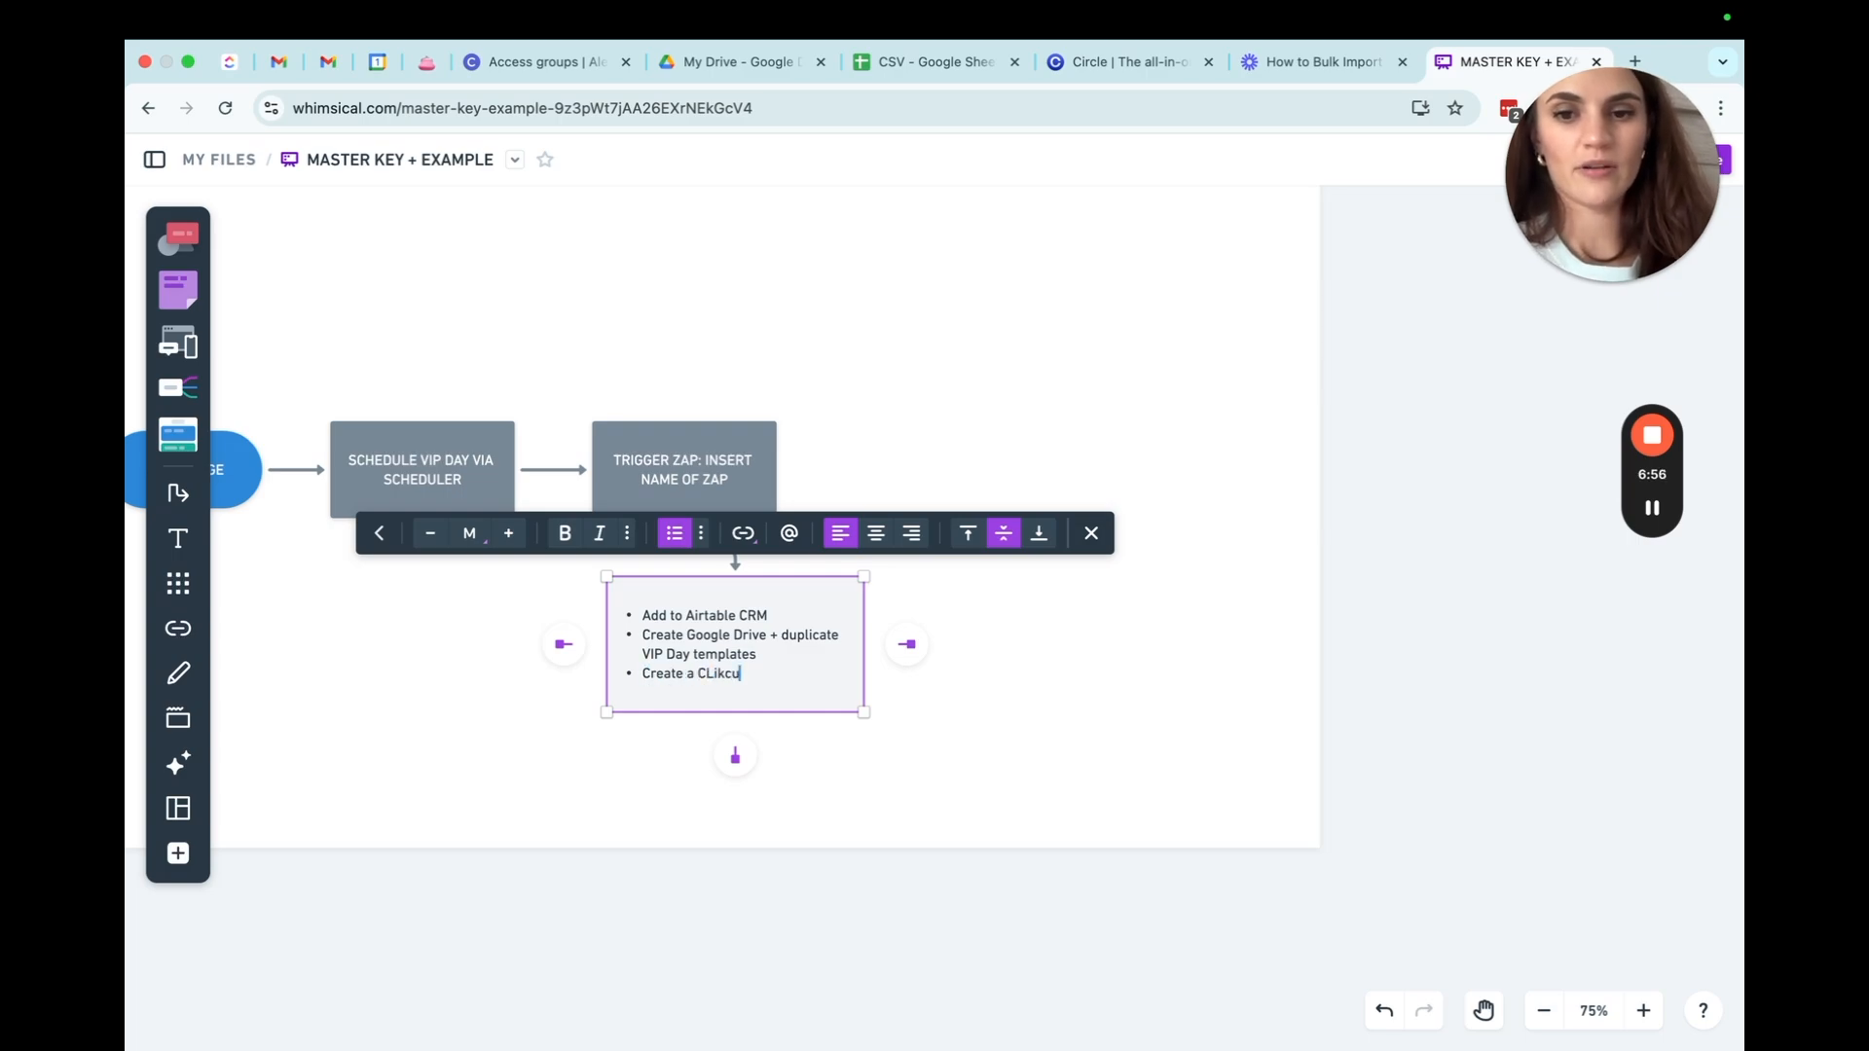
text( task to fulfill the VIP day - inside we can link the)
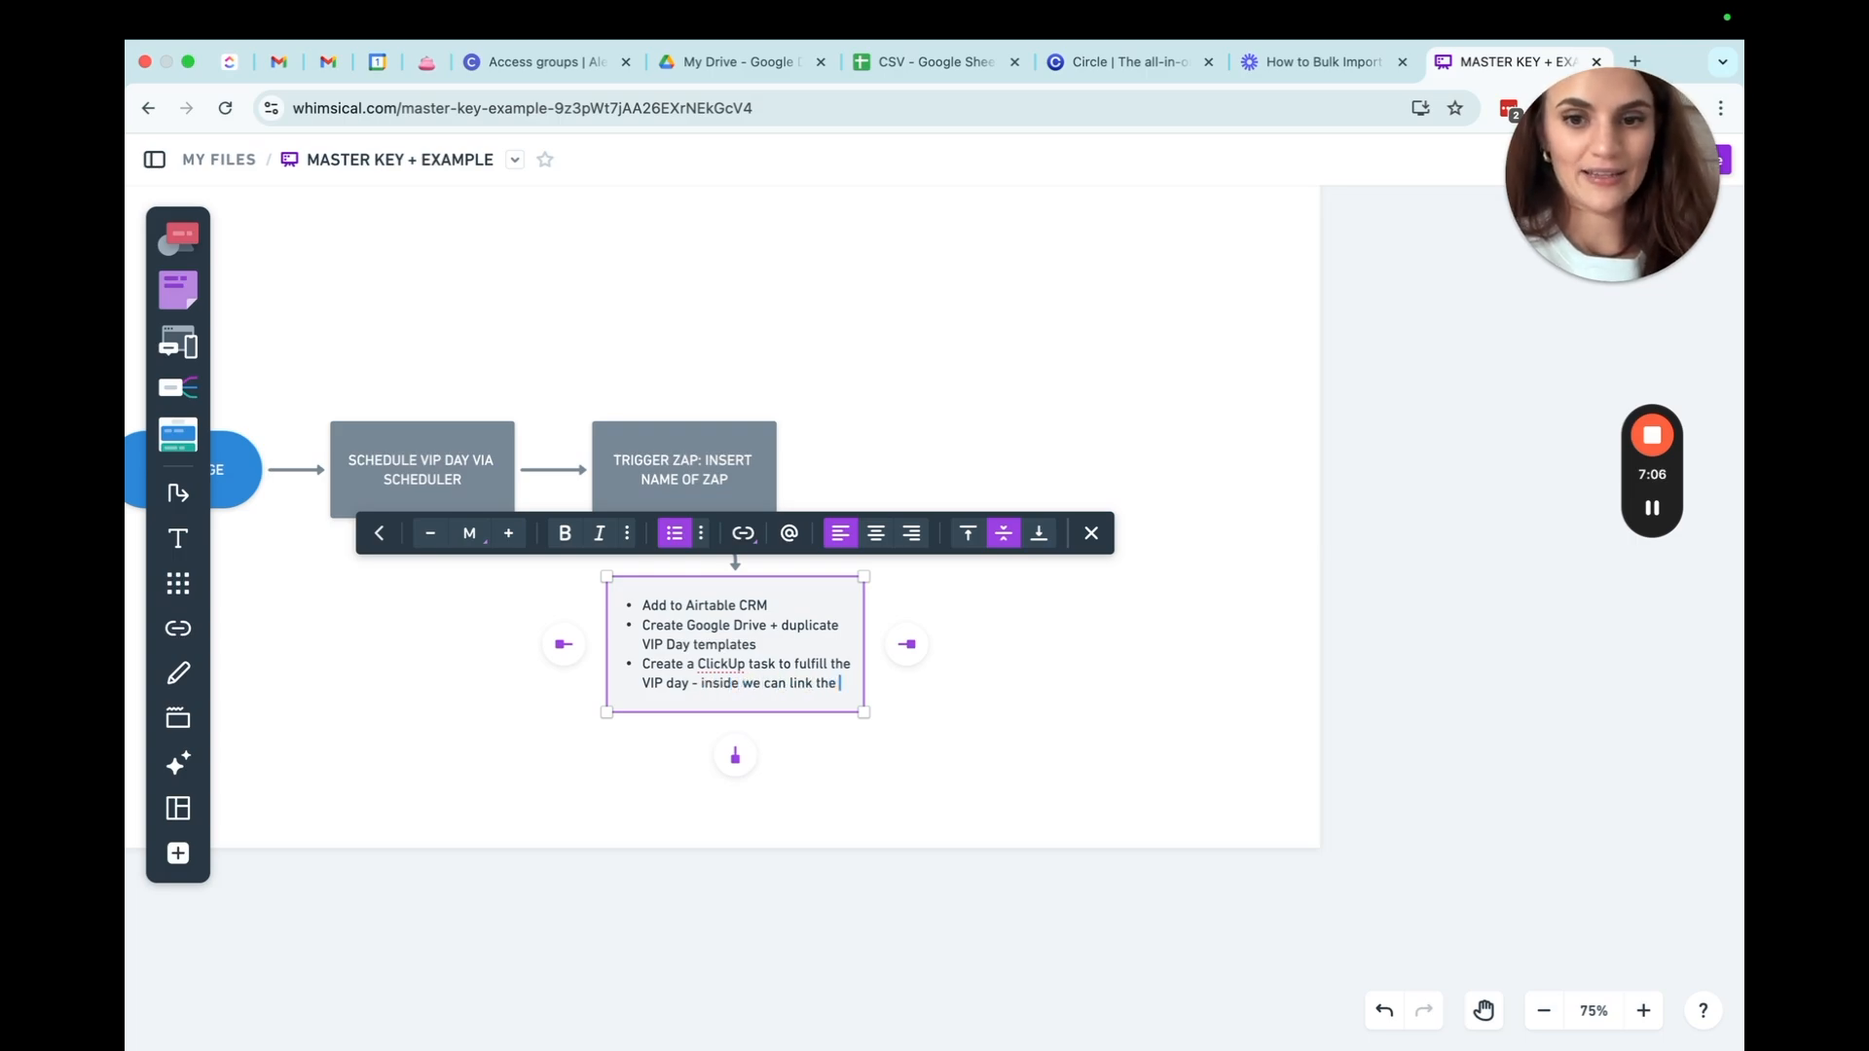
text(Google Drive links)
click(929, 772)
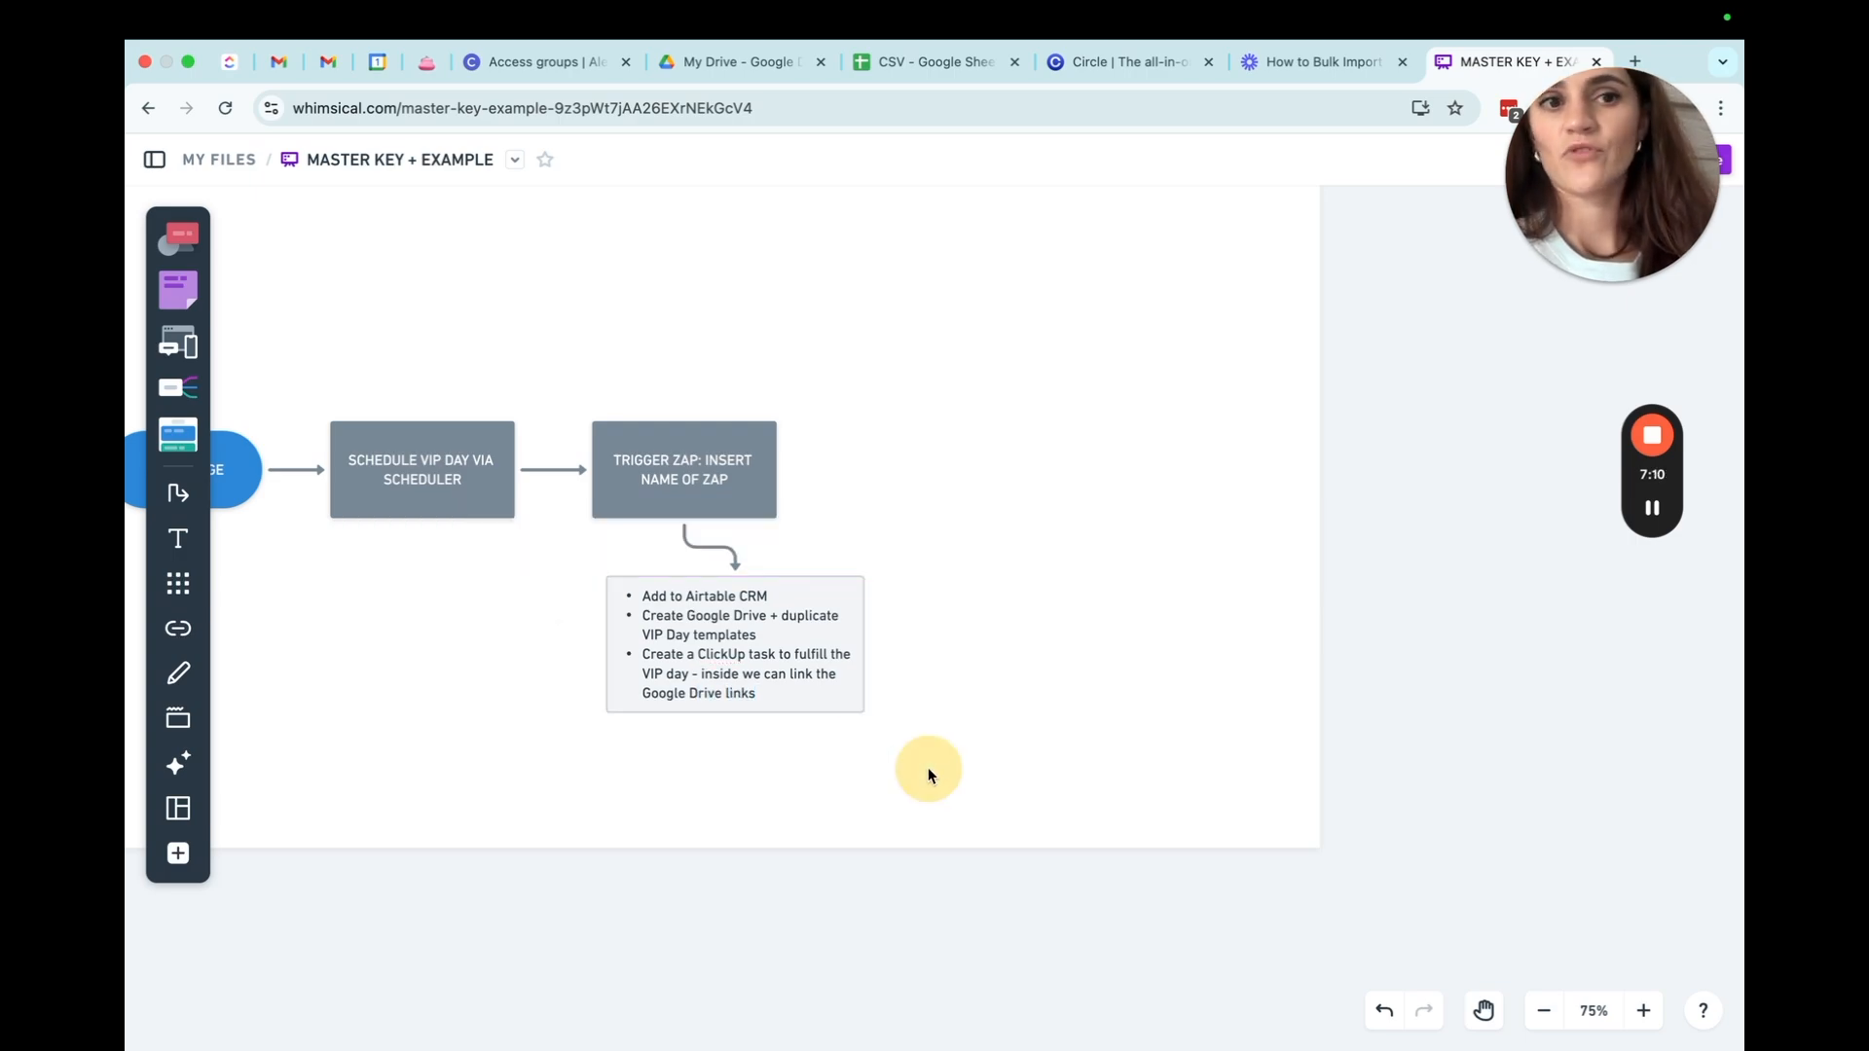
Extend the VIP DAY WORKFLOW section downward to leave more room below the note.
scroll(970, 797, left, 3)
scroll(647, 384, up, 3)
click(655, 359)
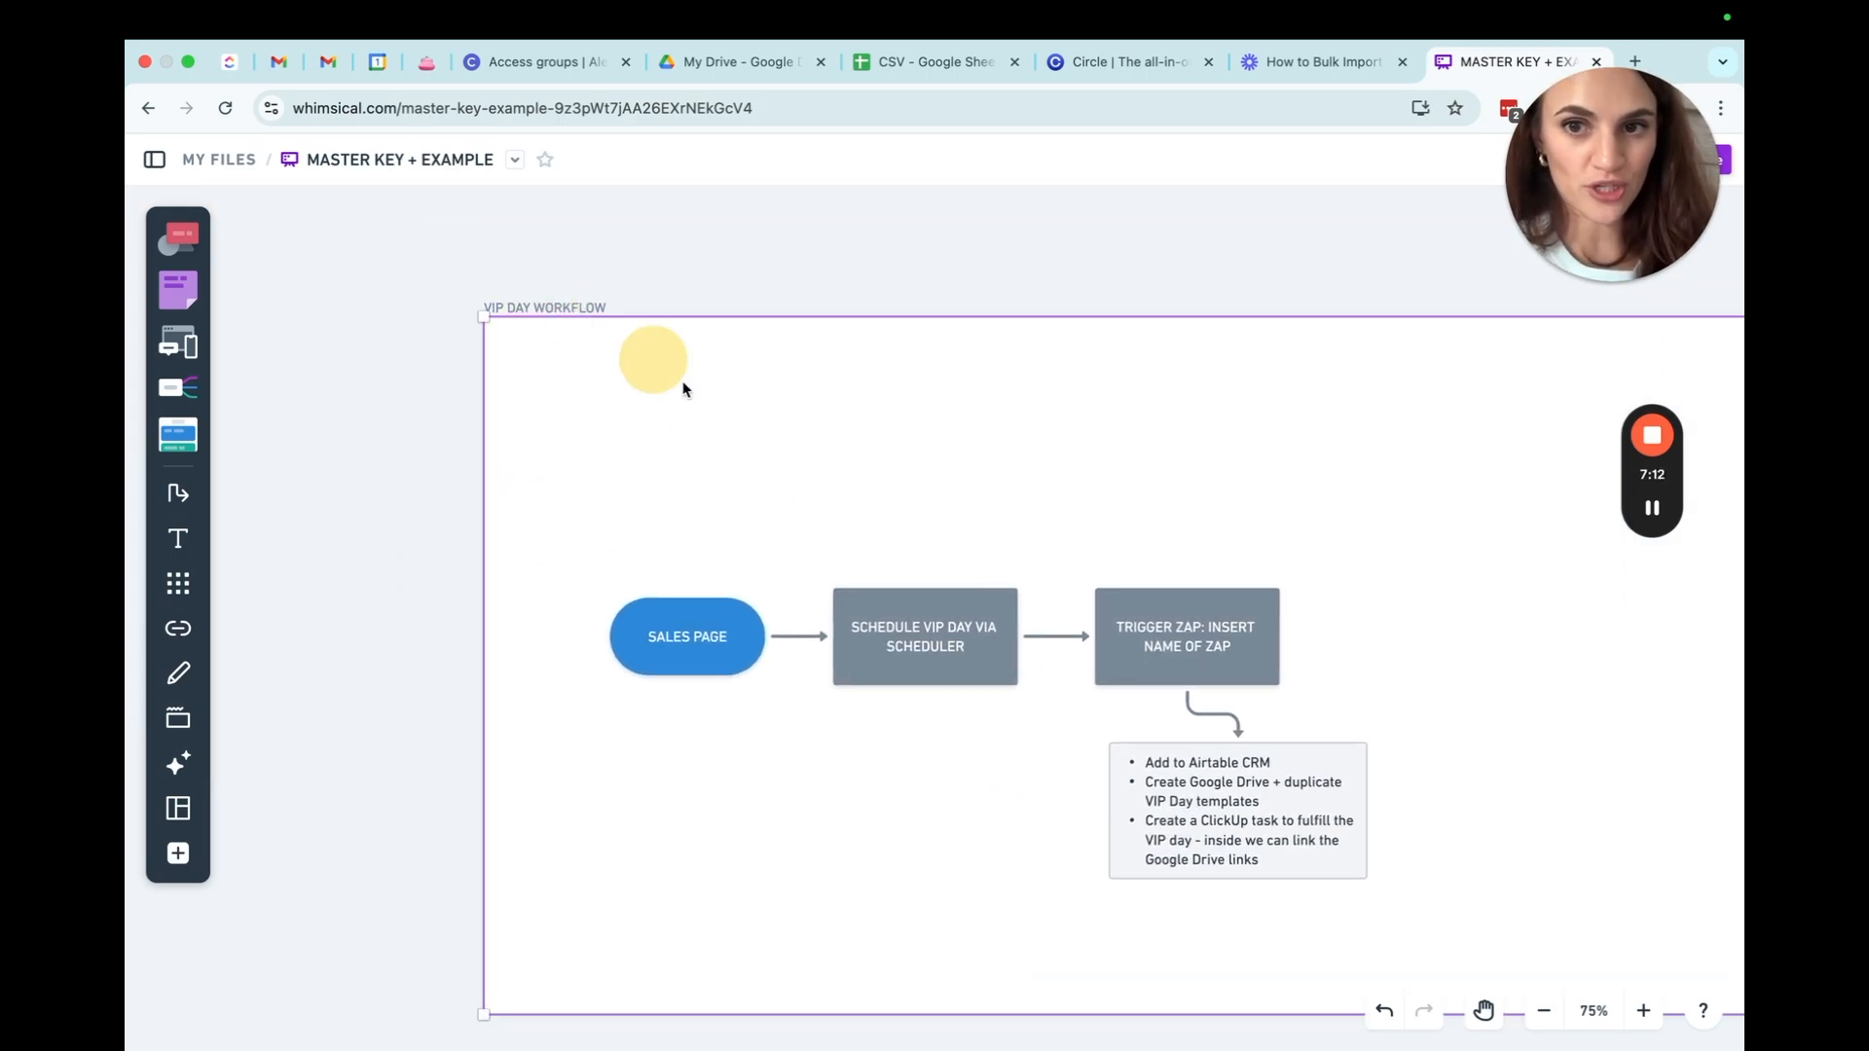
scroll(1246, 852, down, 3)
scroll(1246, 852, right, 3)
drag(1029, 851, 1023, 928)
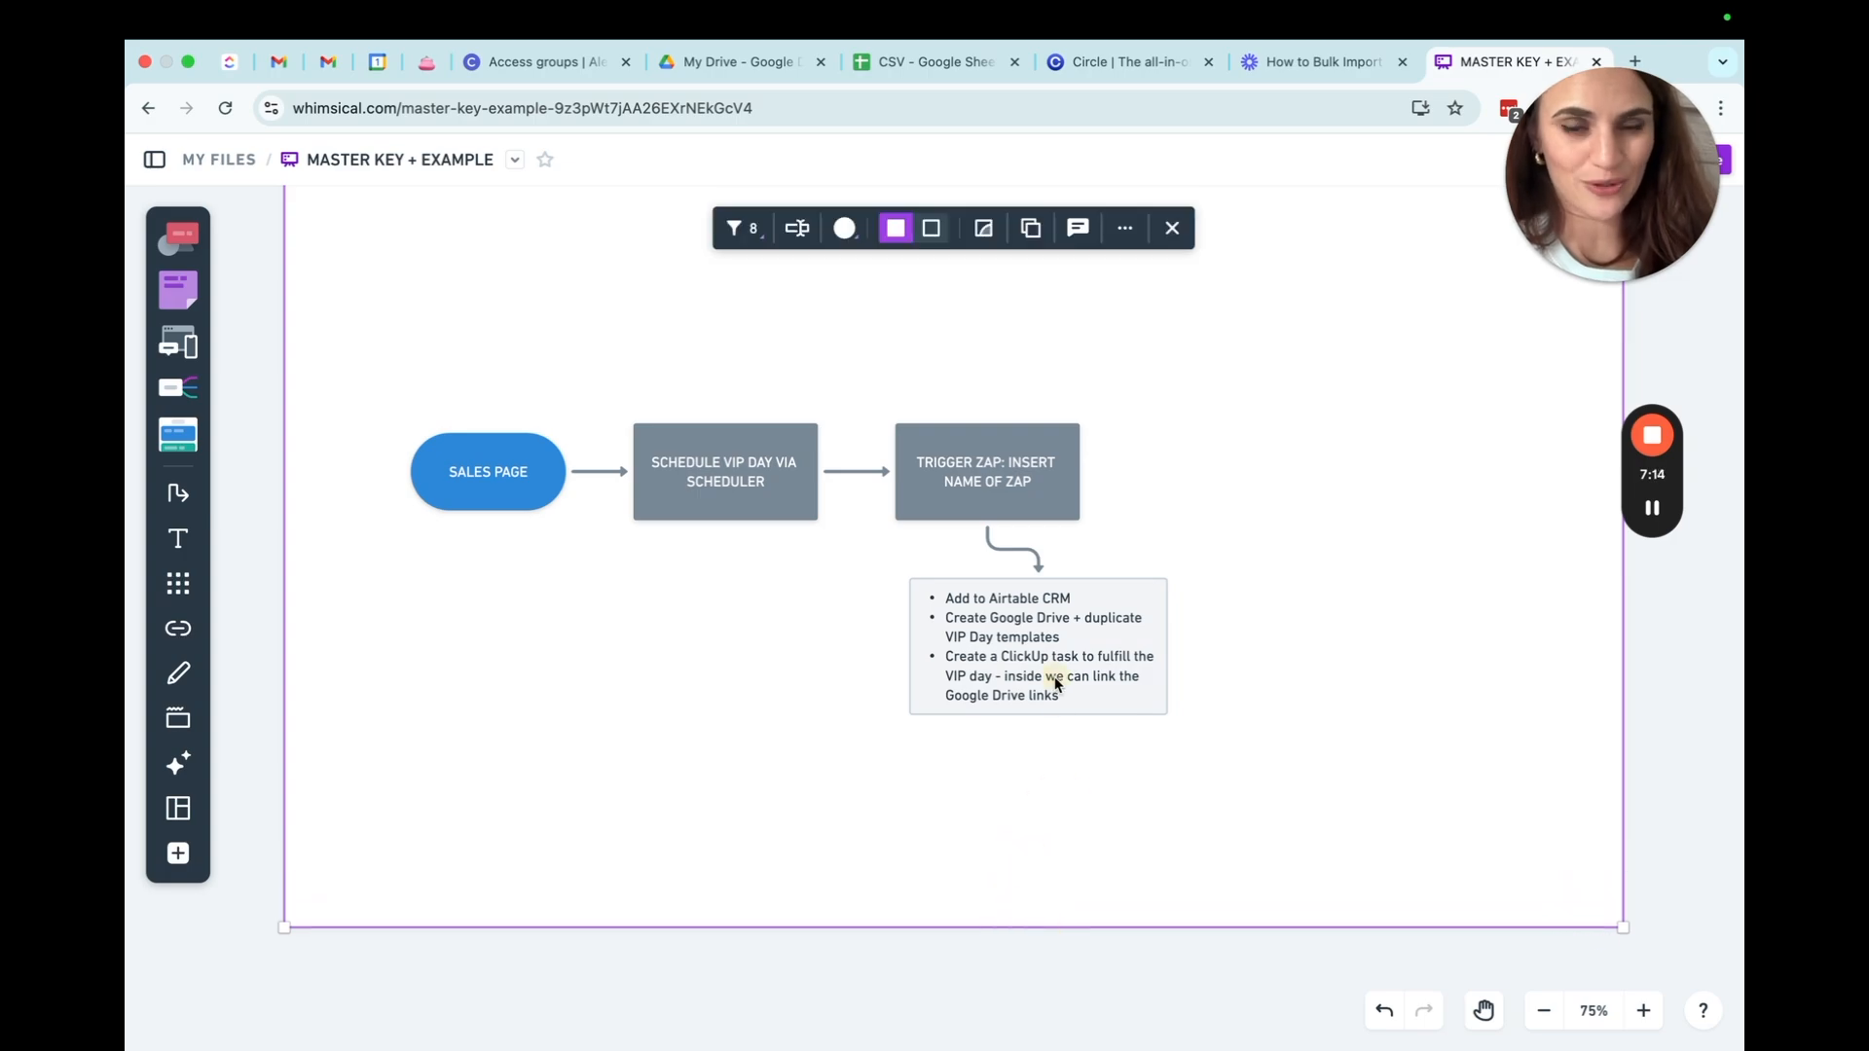